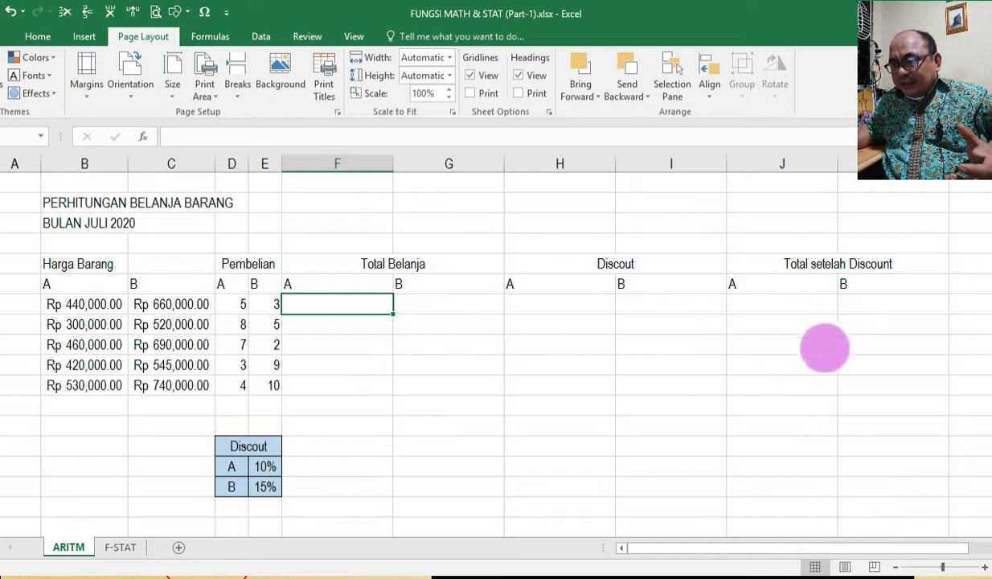
click(80, 285)
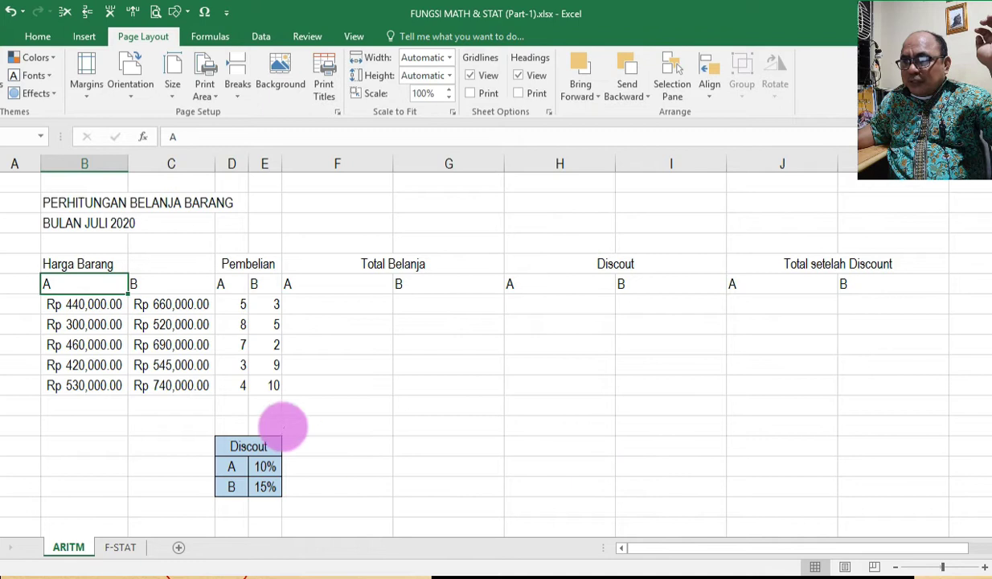
click(58, 204)
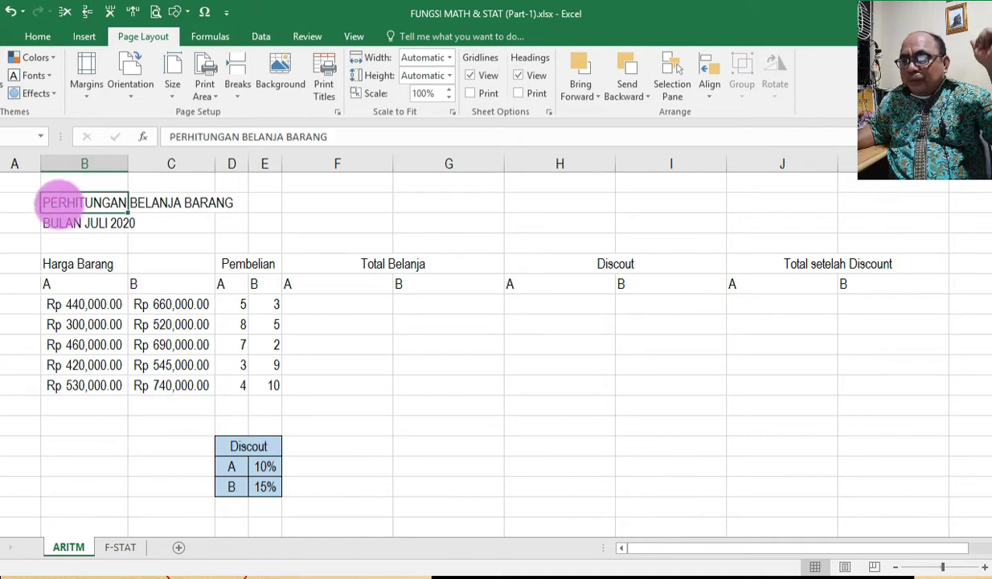
click(96, 281)
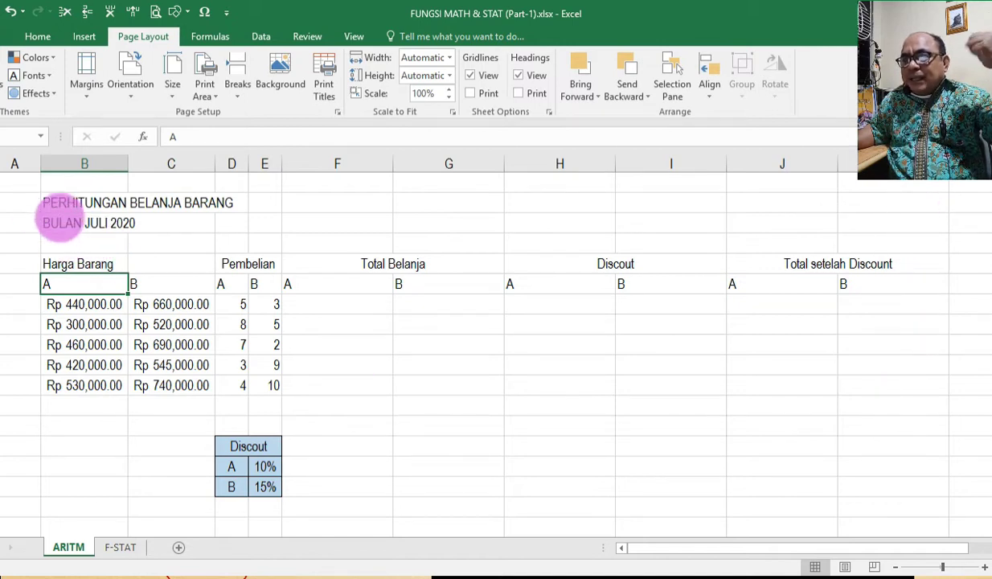
Merge and center the title "PERHITUNGAN BELANJA BARANG" and the line "BULAN JULI 2020", each across the full width of the table
click(58, 203)
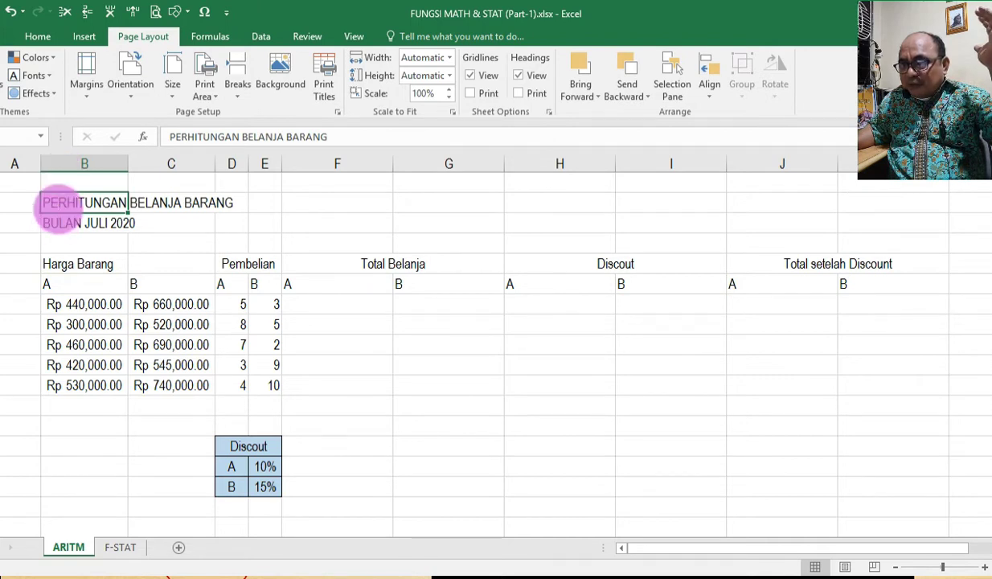
mouse_move(57, 205)
mouse_down()
mouse_move(406, 191)
mouse_move(728, 216)
mouse_move(883, 206)
mouse_up()
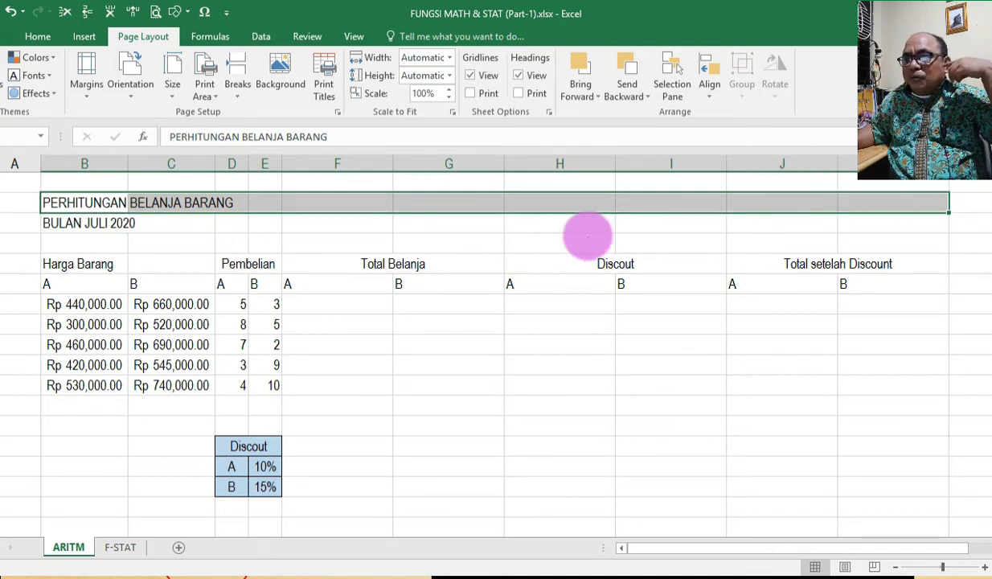
click(37, 36)
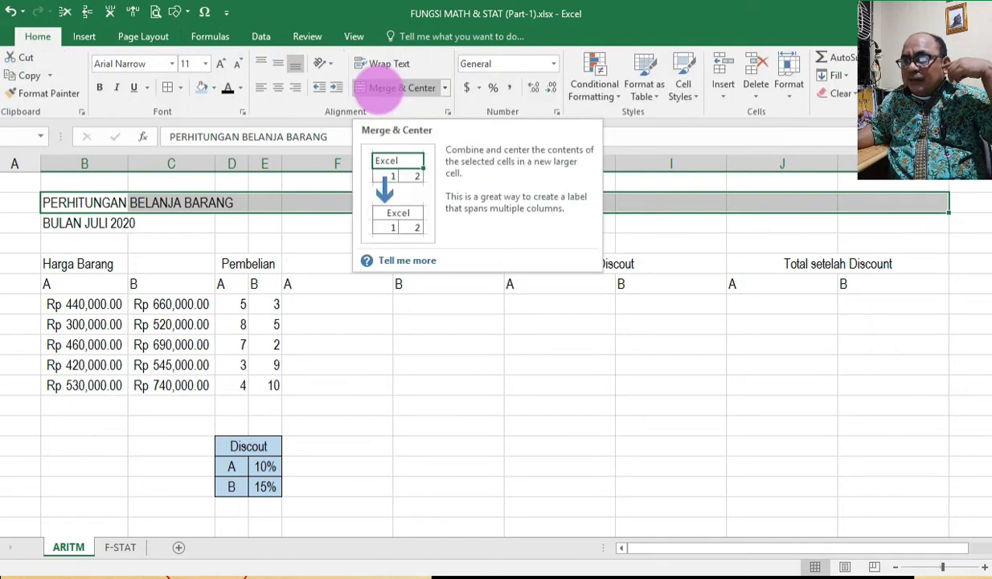
click(398, 88)
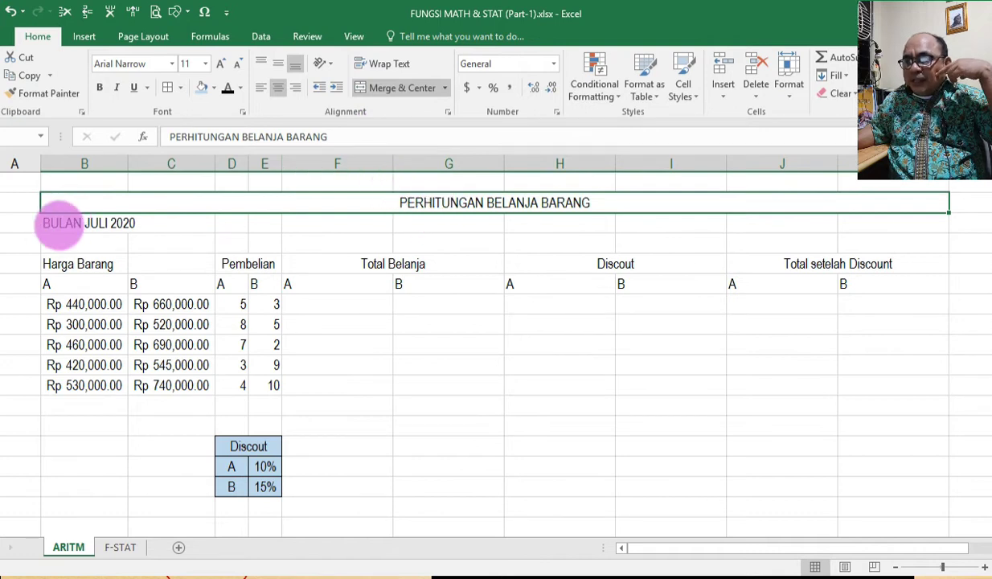
click(59, 225)
drag(59, 225, 480, 206)
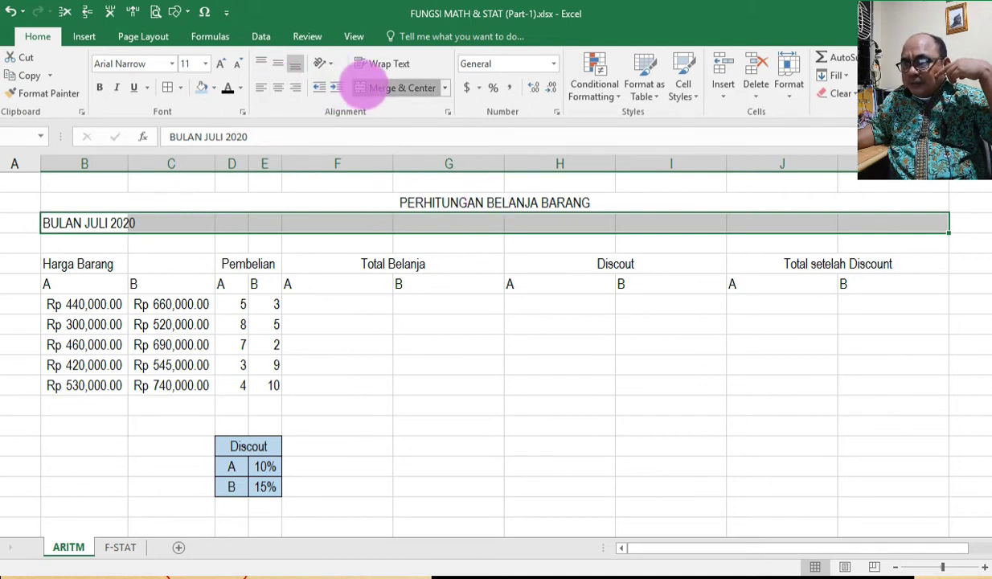
click(394, 87)
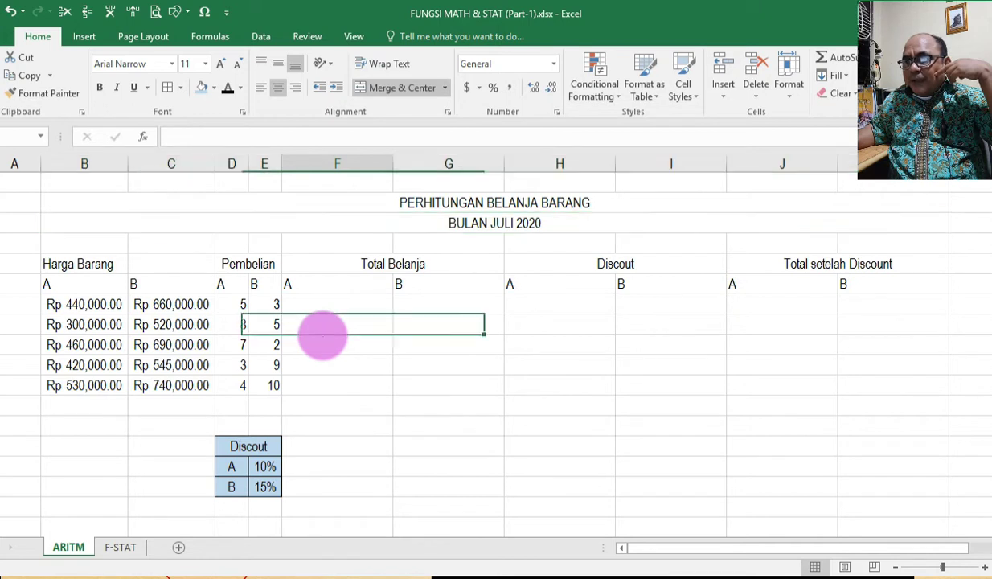
Apply thin outline and inside borders to the whole table, from the Harga Barang heading through the empty row below the data
click(49, 283)
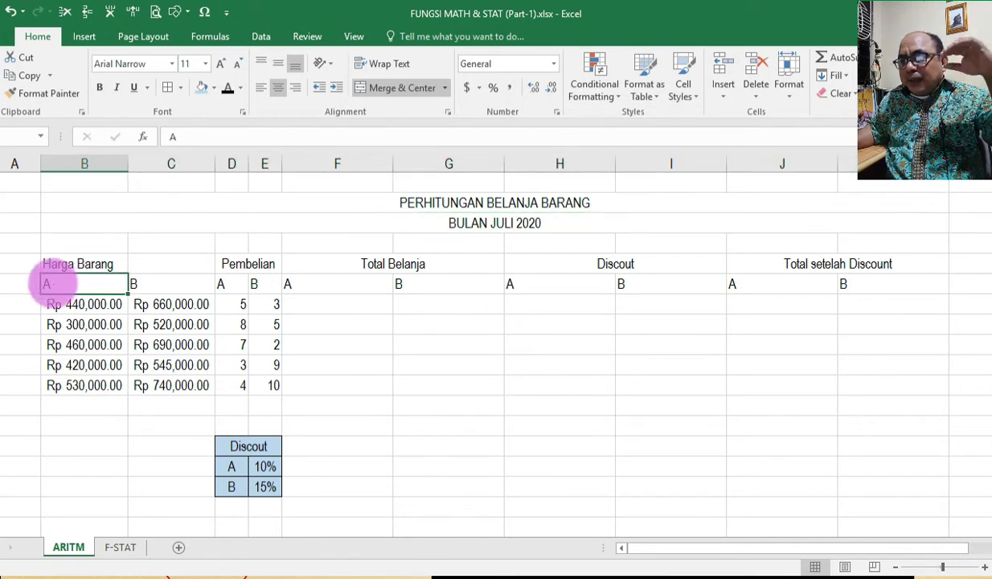
click(54, 265)
click(50, 284)
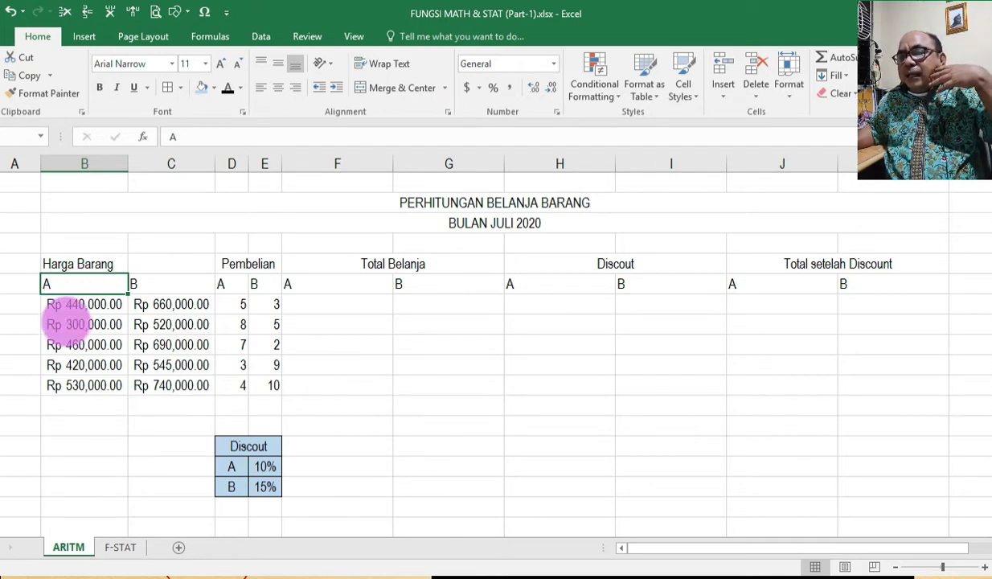
drag(63, 271, 800, 404)
right_click(339, 337)
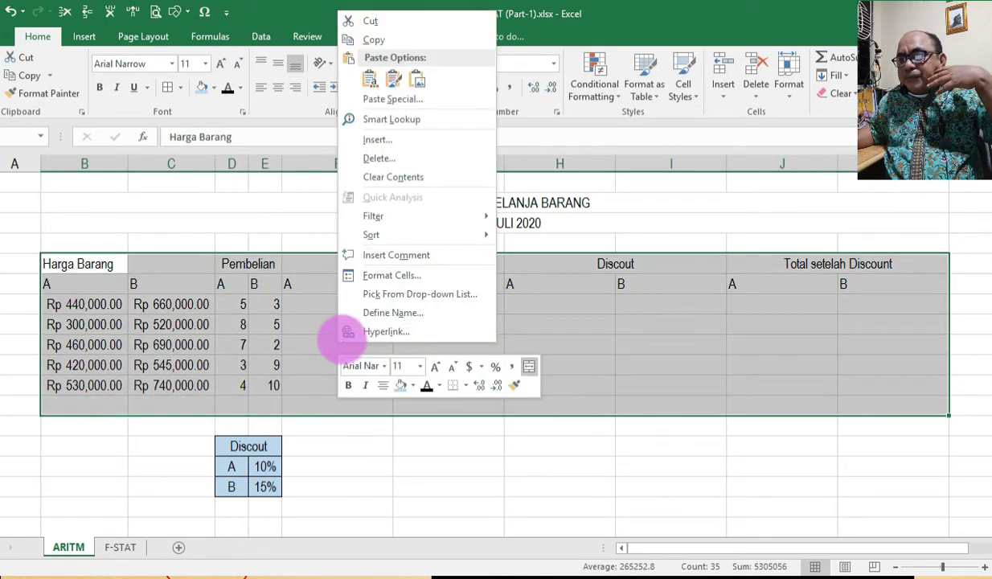
click(382, 275)
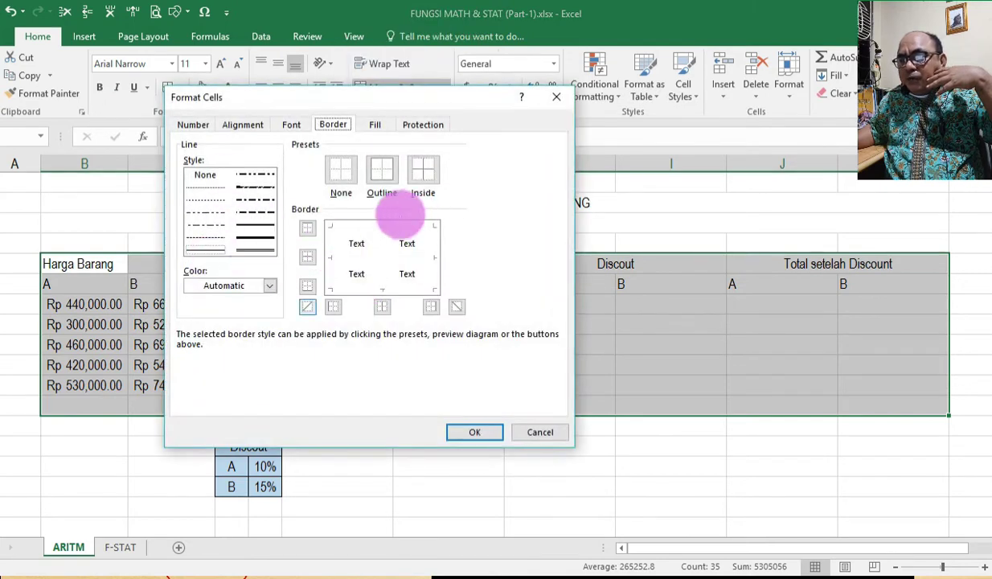
click(344, 255)
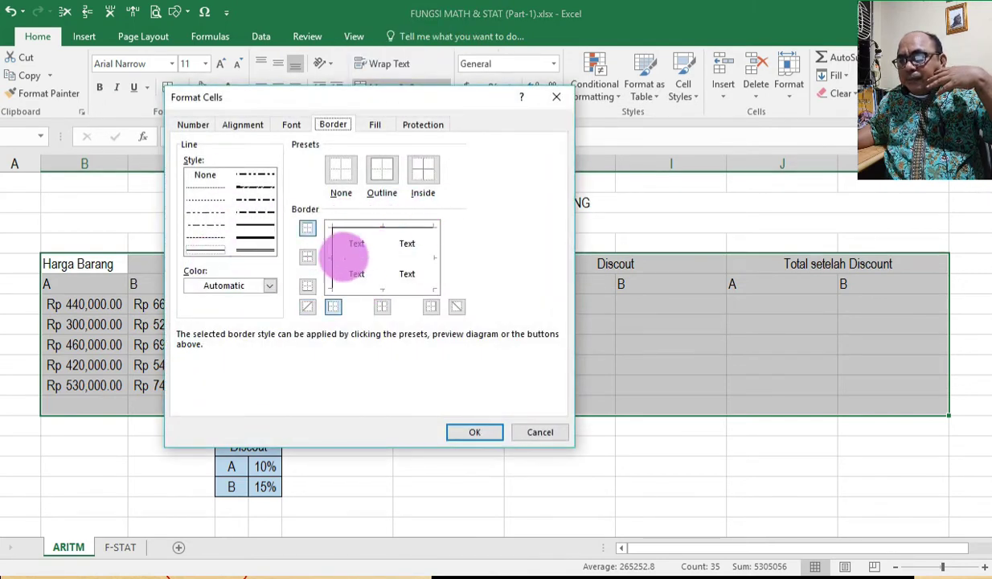
click(432, 259)
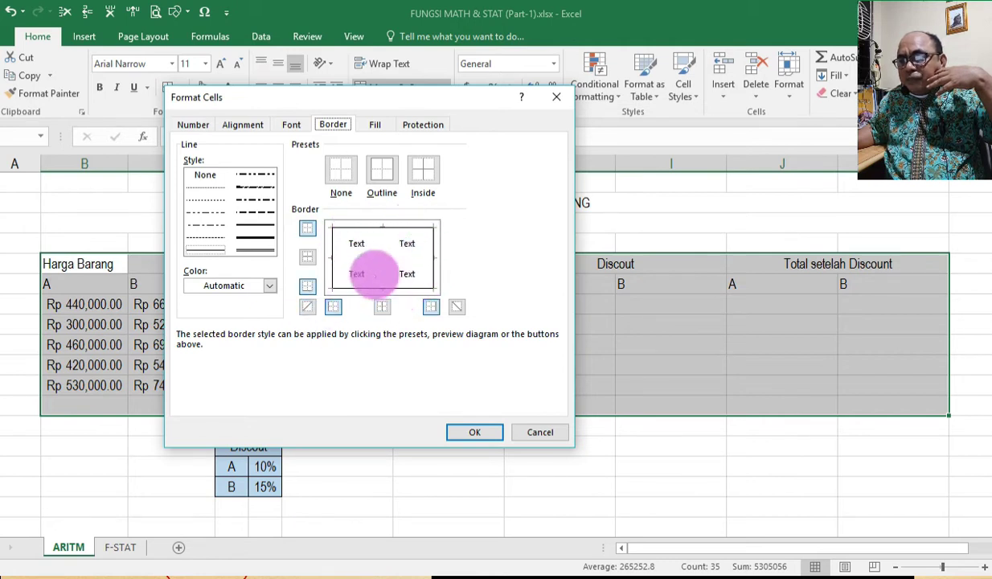
click(382, 243)
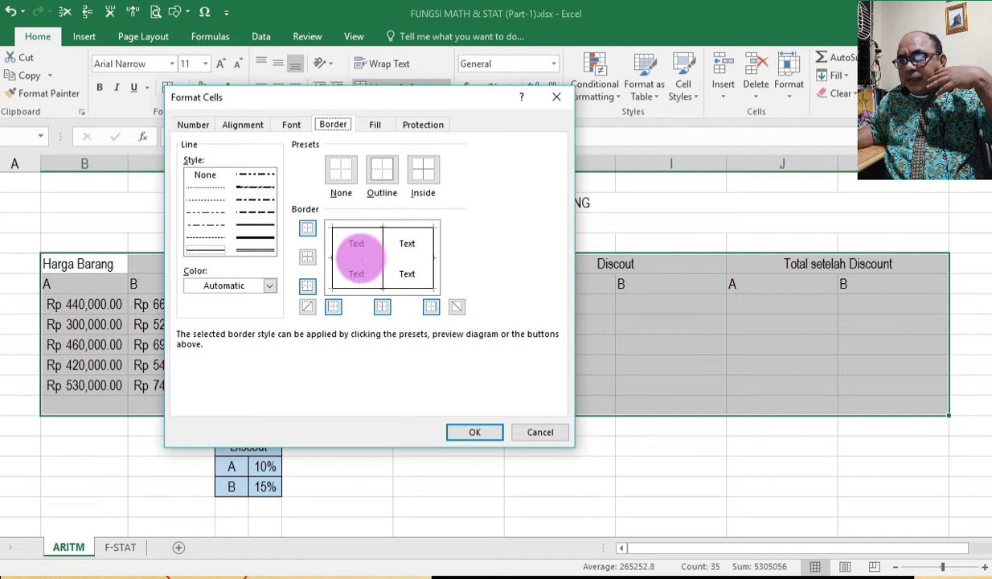
click(356, 257)
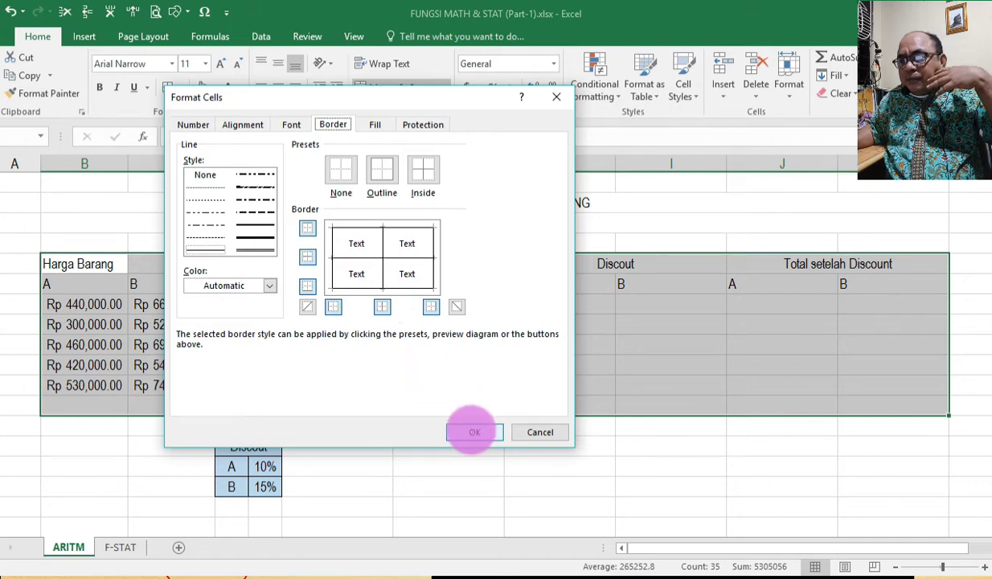
click(475, 432)
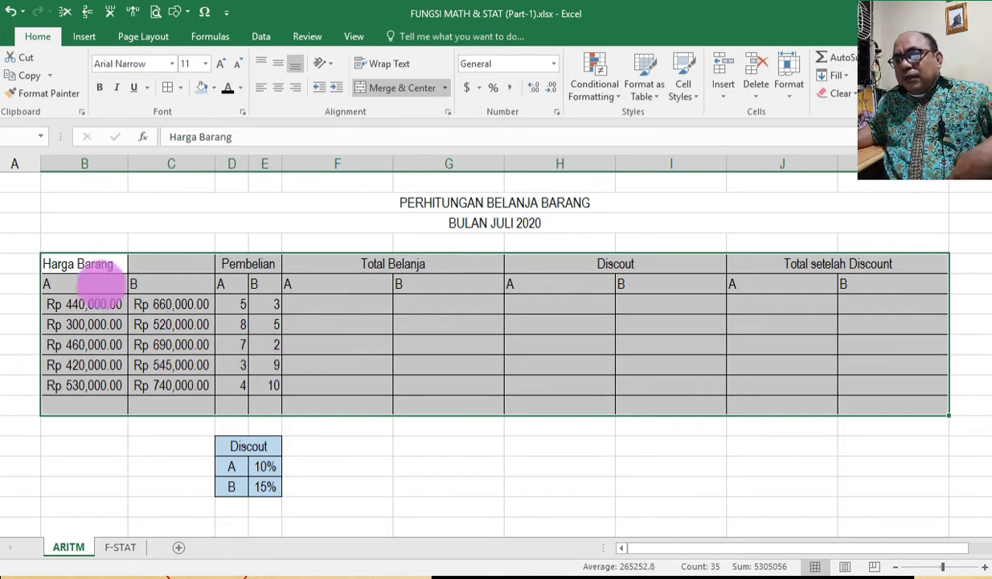
Center the A and B labels in the table's second header row and the quantities in the Pembelian columns
click(82, 302)
click(72, 265)
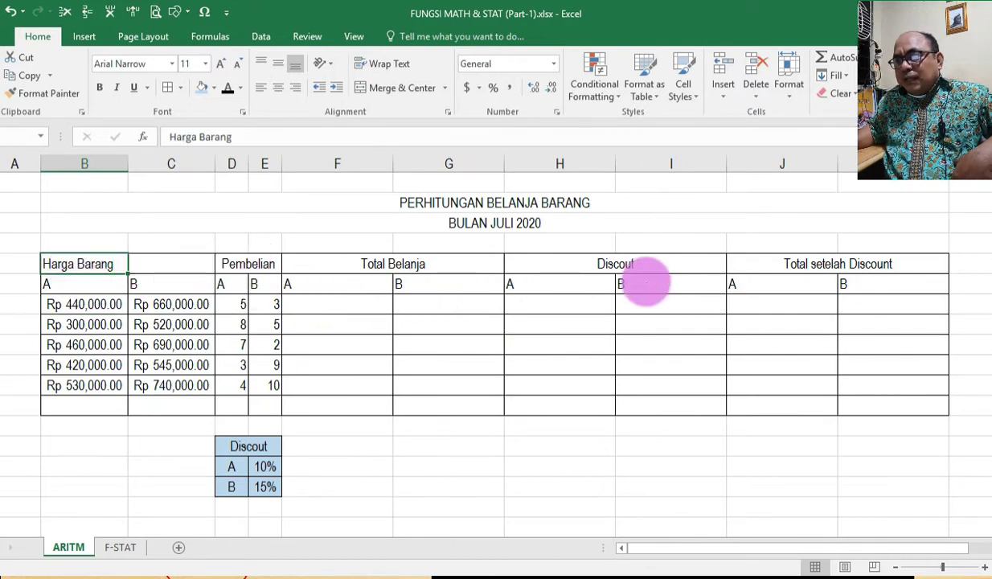
drag(46, 283, 862, 283)
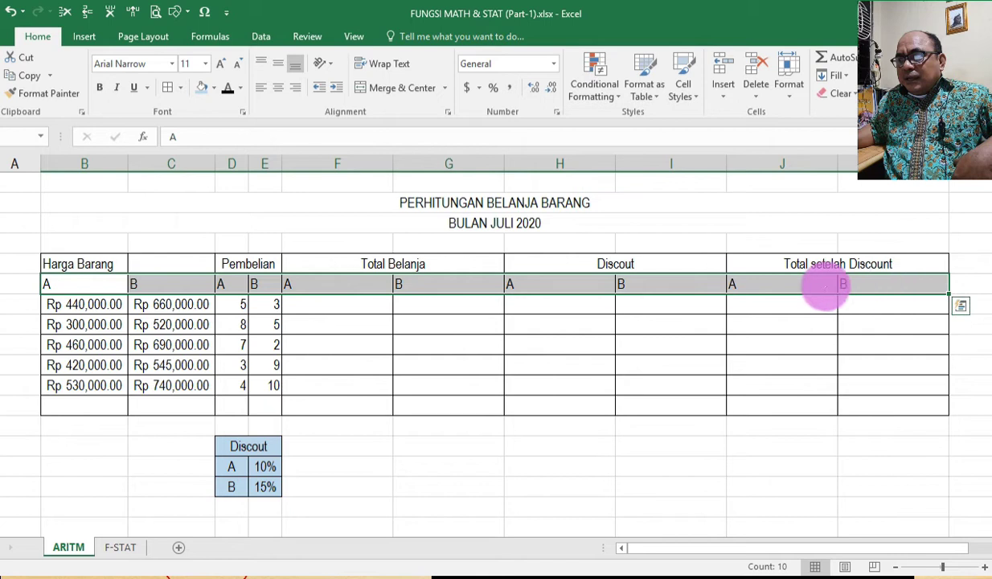
click(277, 87)
Examine the item A and B prices in the Harga Barang columns
click(171, 304)
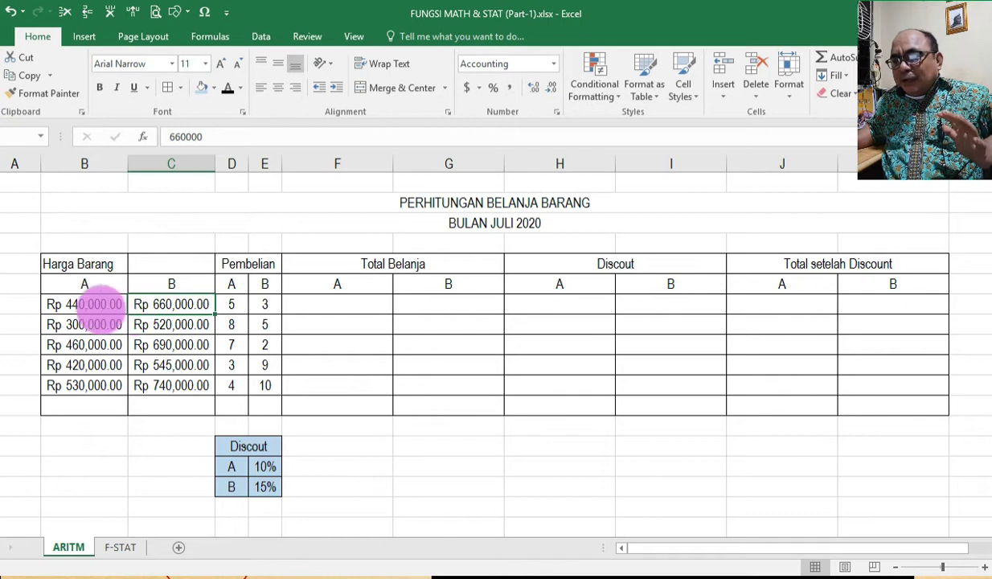
click(90, 304)
click(93, 324)
click(94, 344)
click(107, 385)
click(104, 366)
click(149, 365)
click(153, 386)
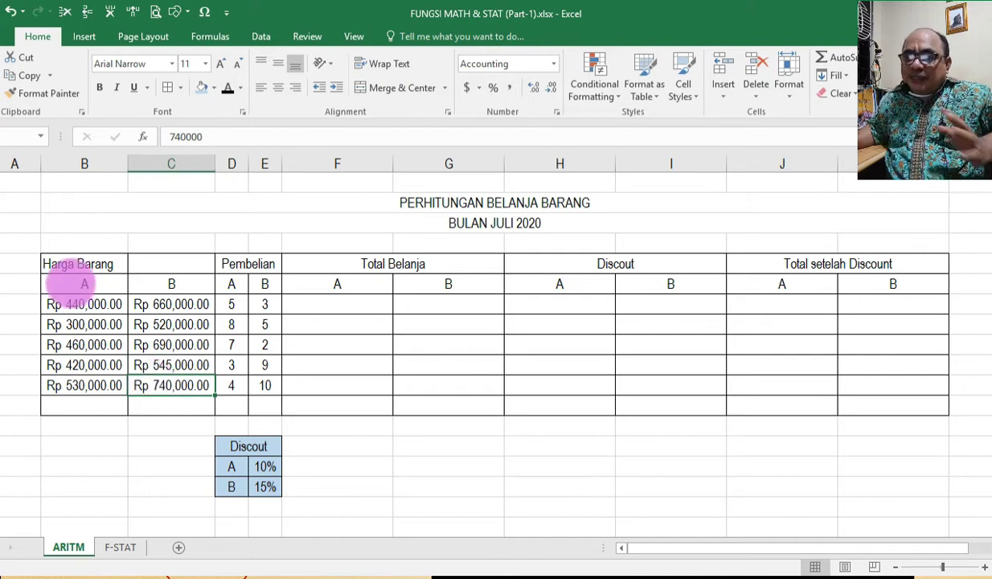
Merge and center the Harga Barang heading over its A and B columns, and fill both table header rows light blue
drag(74, 265, 151, 259)
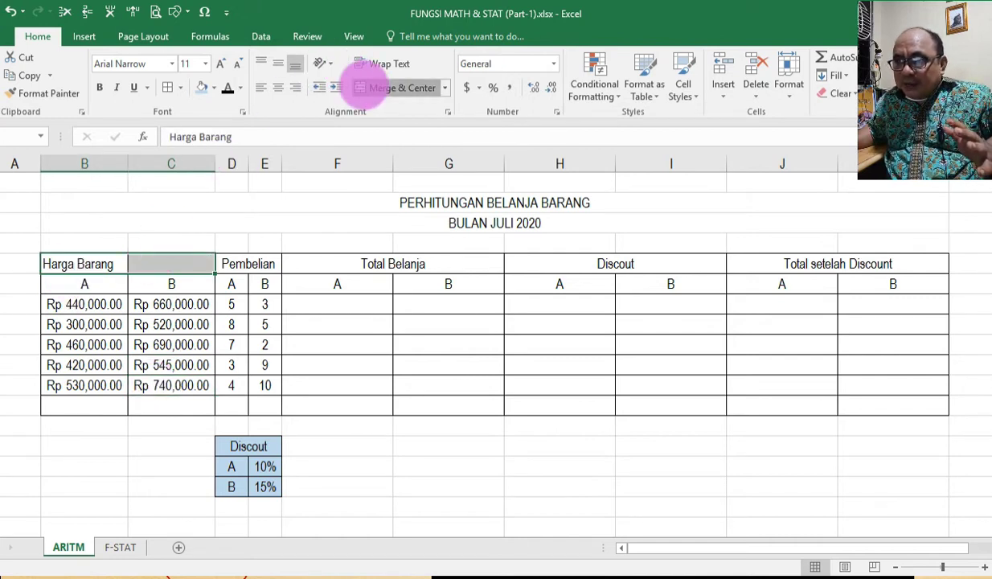
click(371, 88)
click(82, 344)
click(84, 283)
click(177, 283)
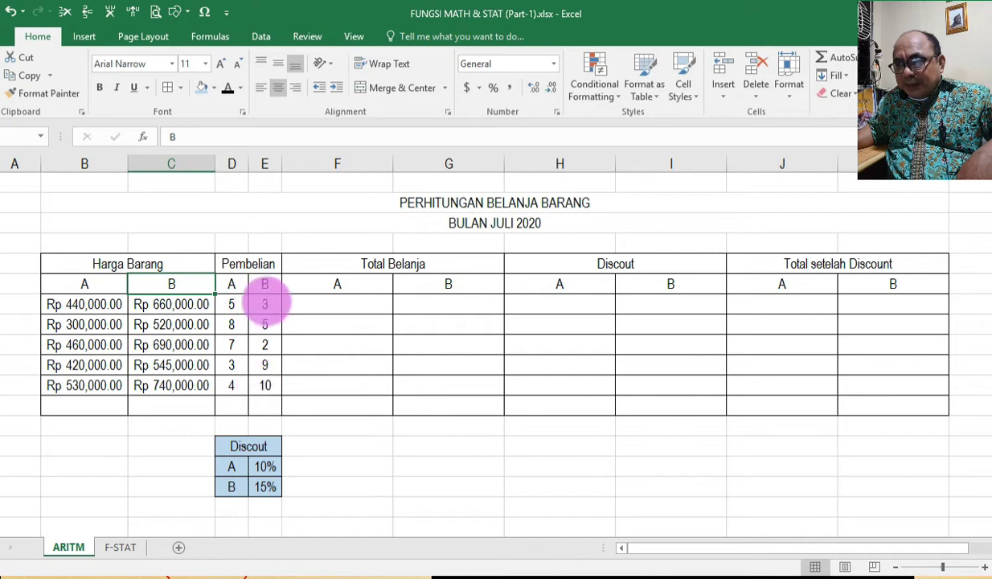
click(374, 262)
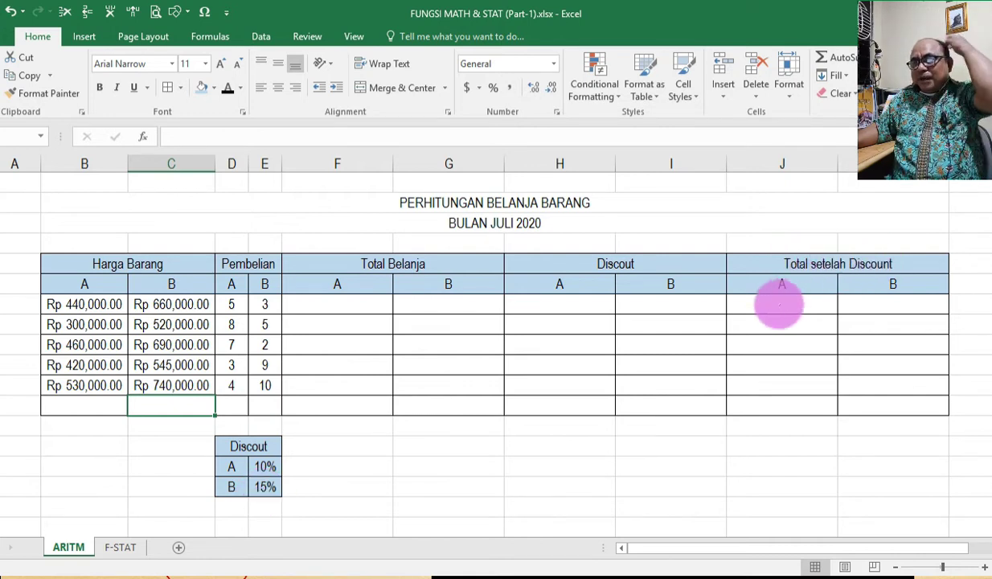
click(779, 305)
click(356, 311)
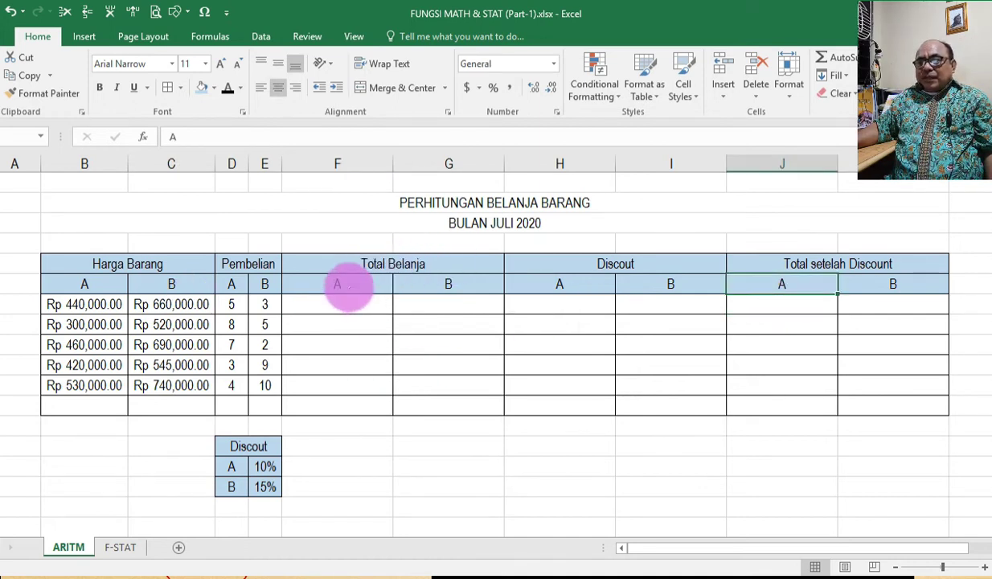
click(337, 304)
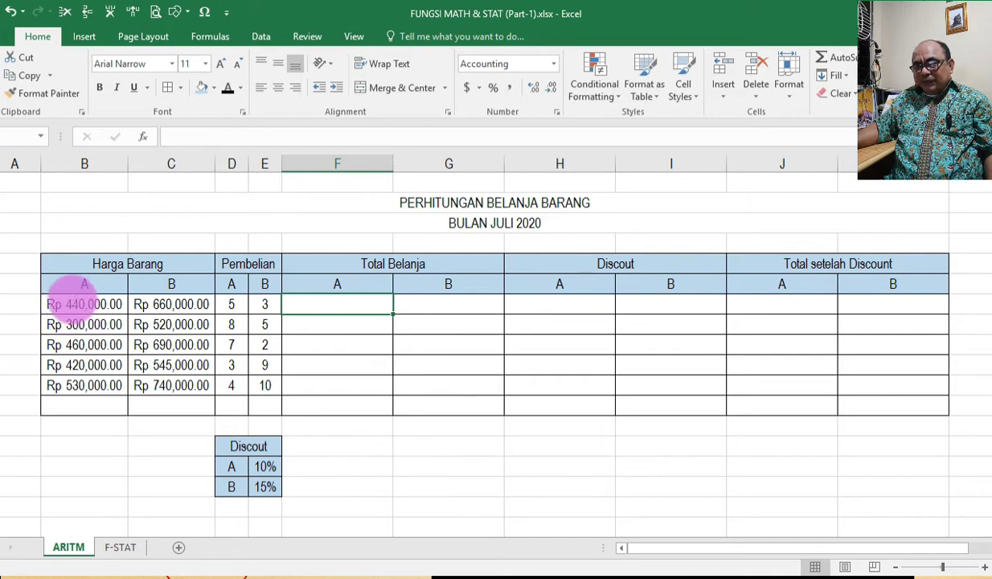
click(231, 304)
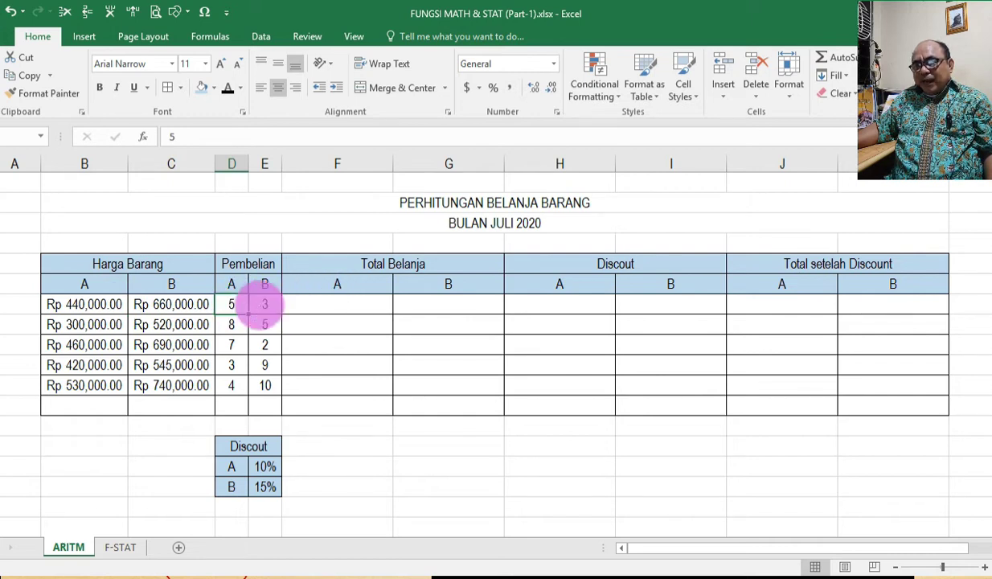
click(308, 306)
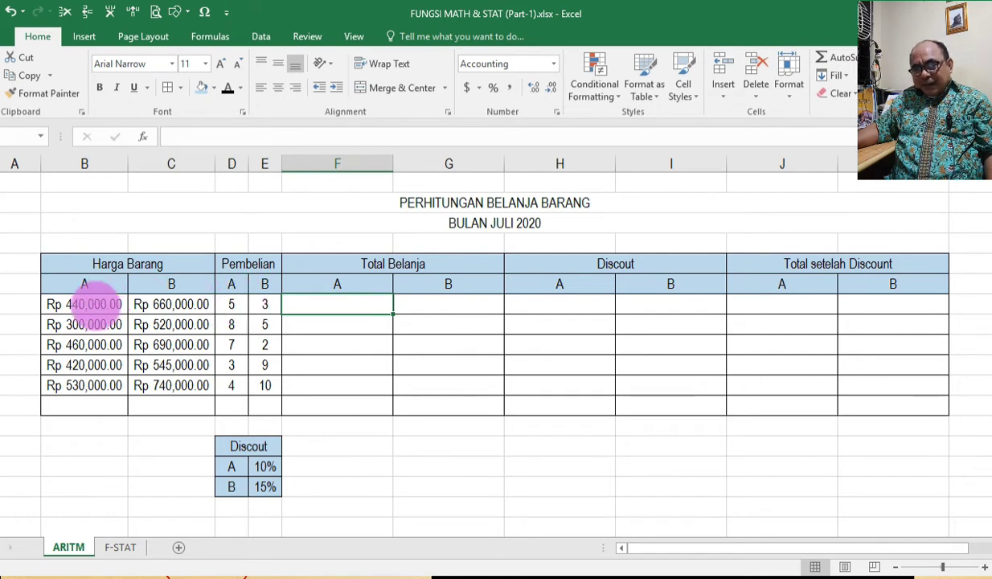
click(93, 304)
Calculate the first Total Belanja A amount from typed numbers with the formula =440000*5
click(308, 304)
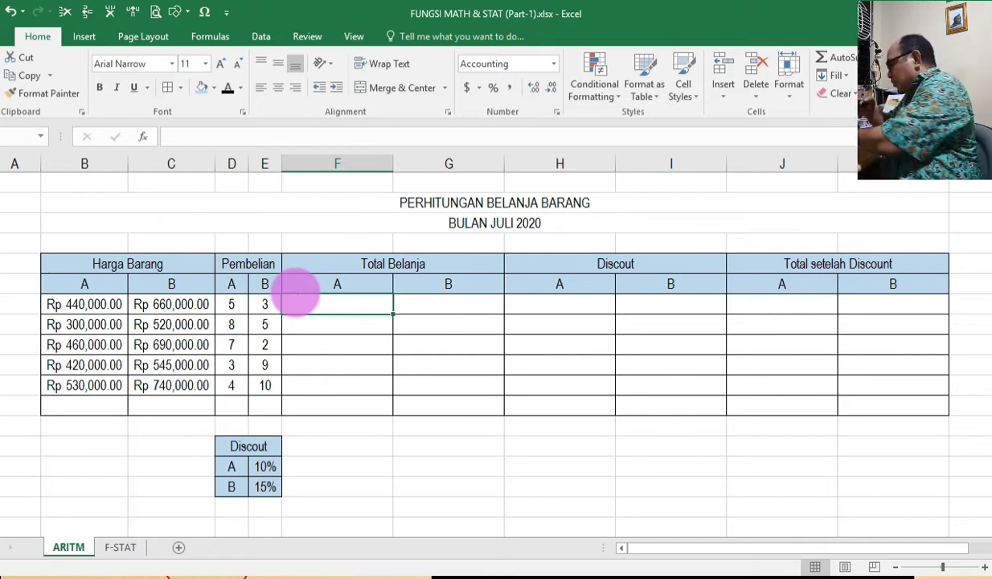
text(=440)
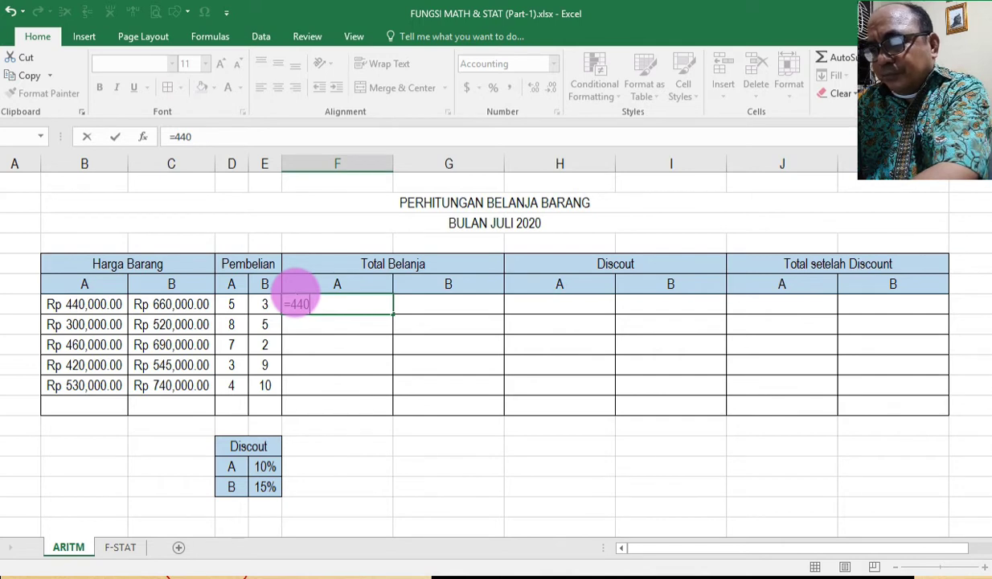
text(00*5)
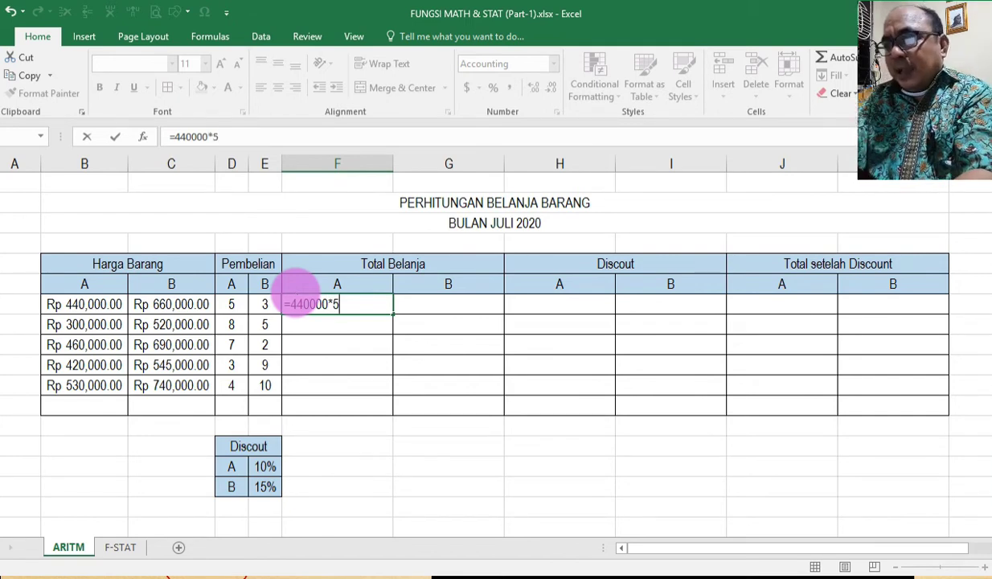
key(Return)
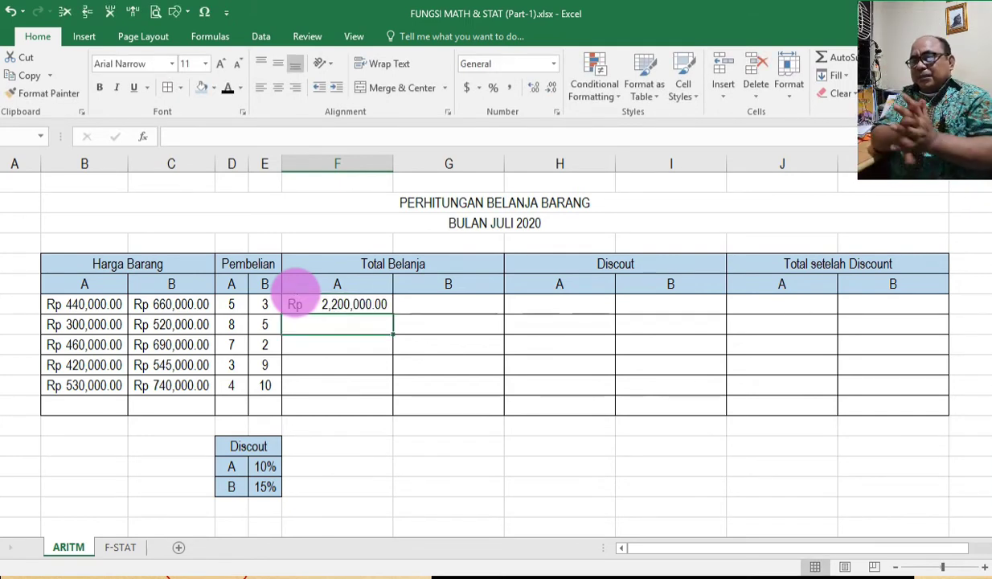
Replace the first Total Belanja A amount with the cell-reference formula =B7*D7, multiplying the item's price by its quantity
click(310, 306)
key(Delete)
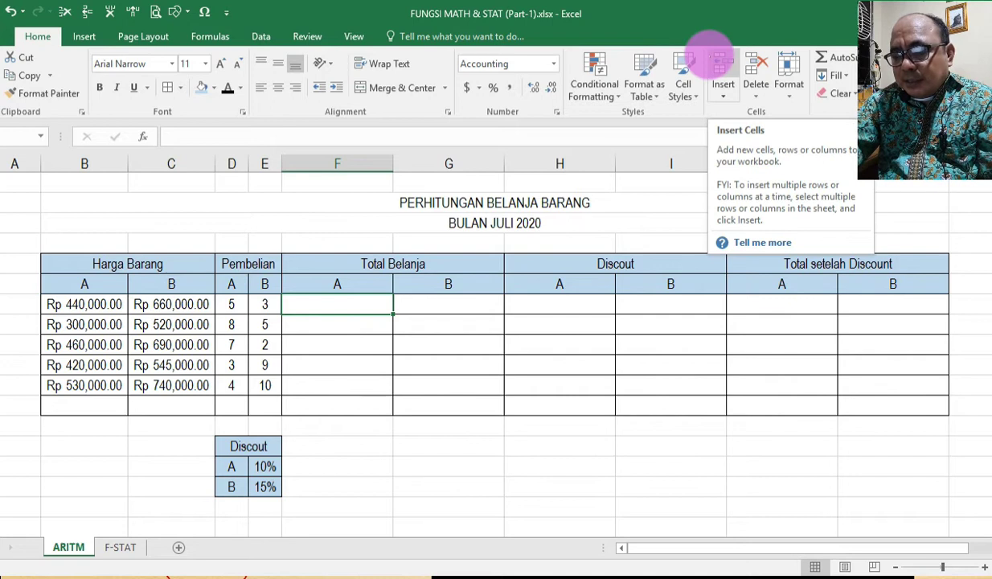
text(=)
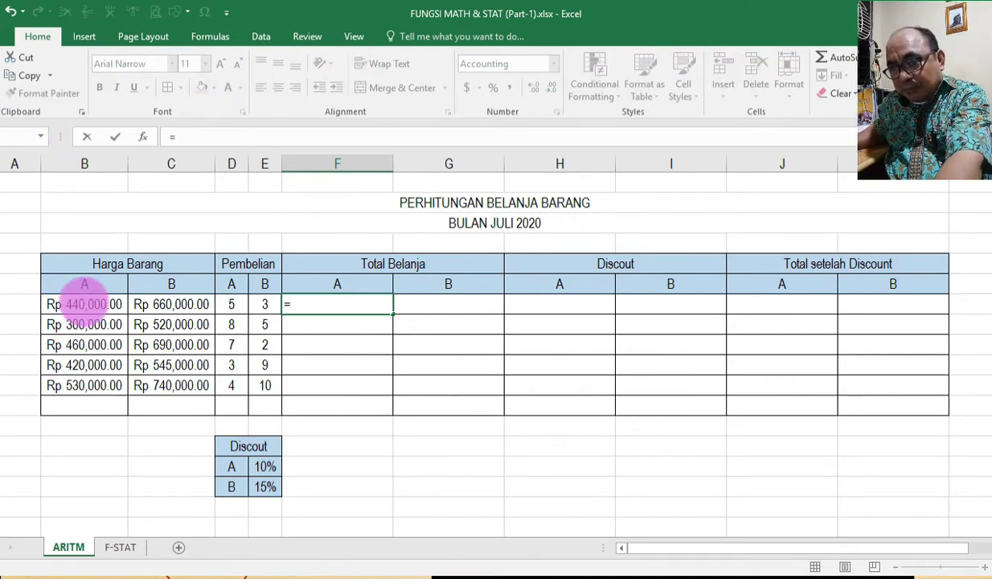
click(84, 304)
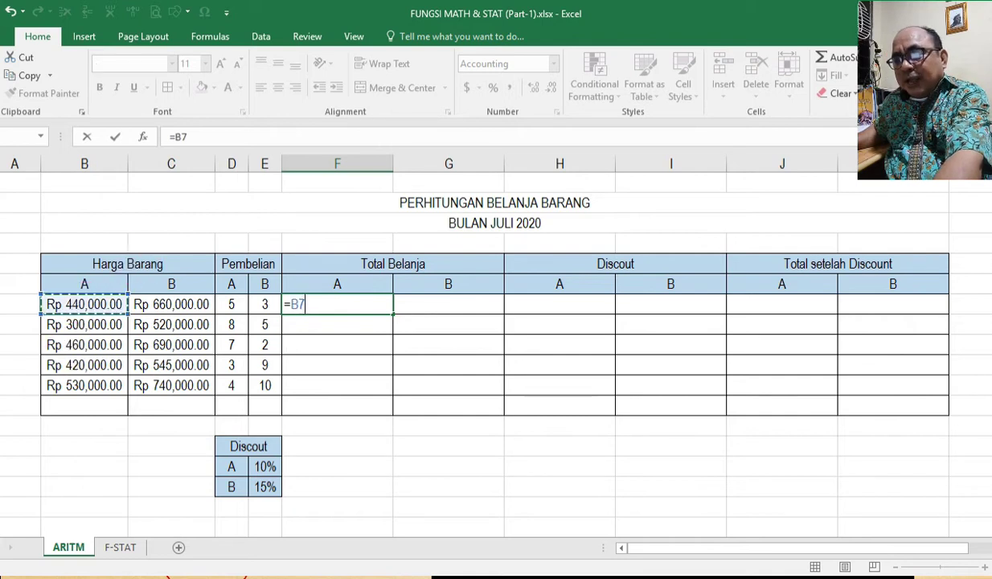
text(*)
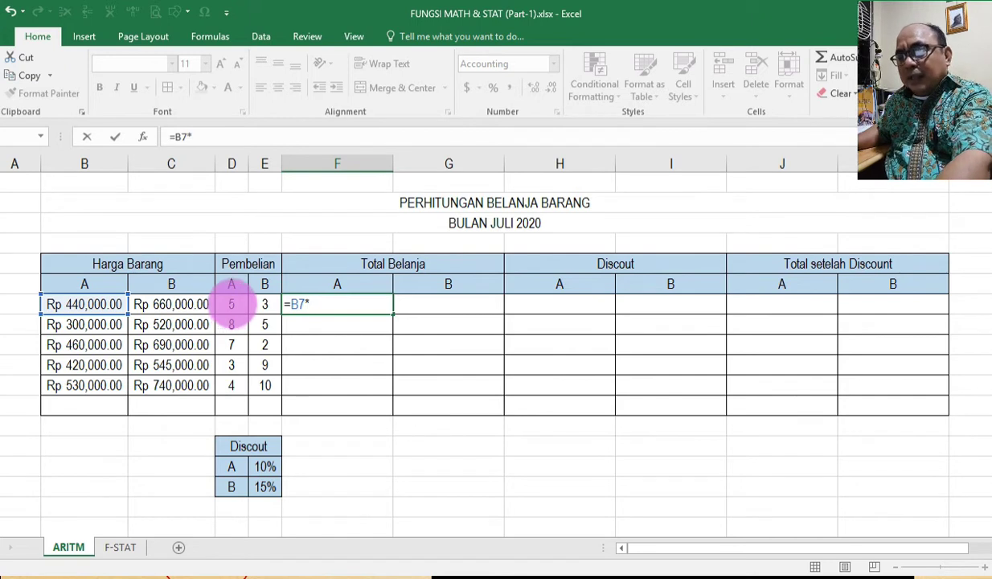
click(232, 304)
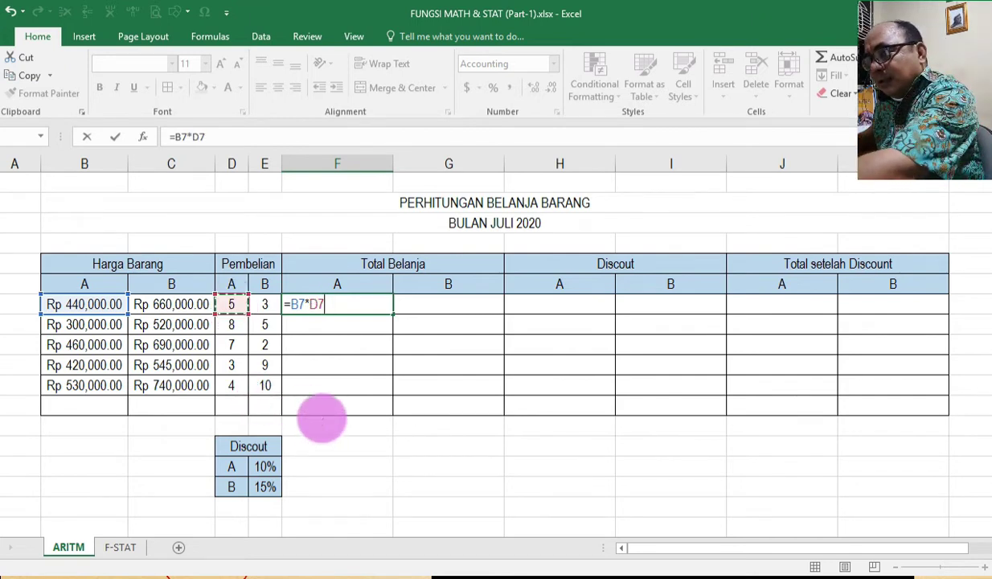
key(Return)
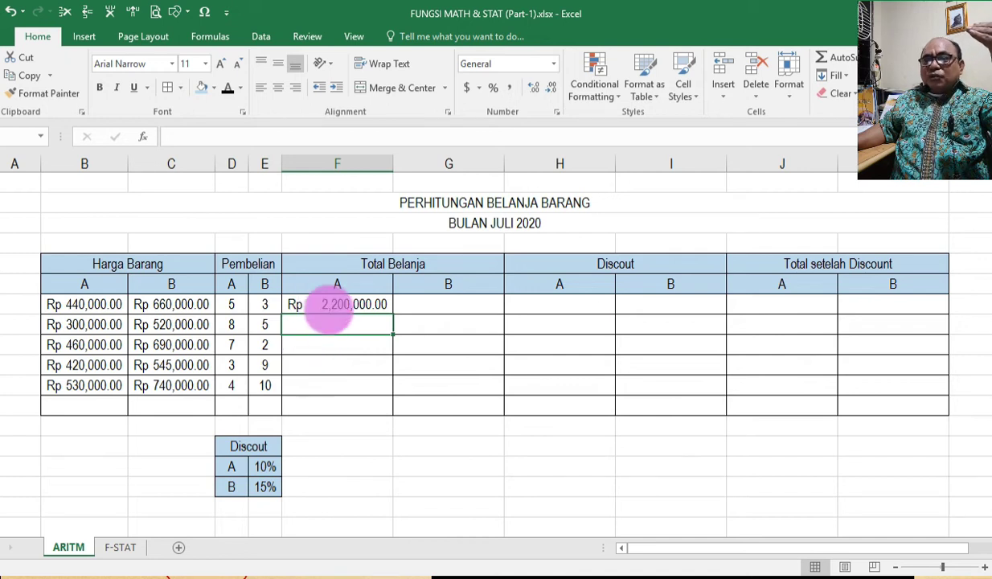
Copy the first Total Belanja A formula down through the other four item rows
click(339, 306)
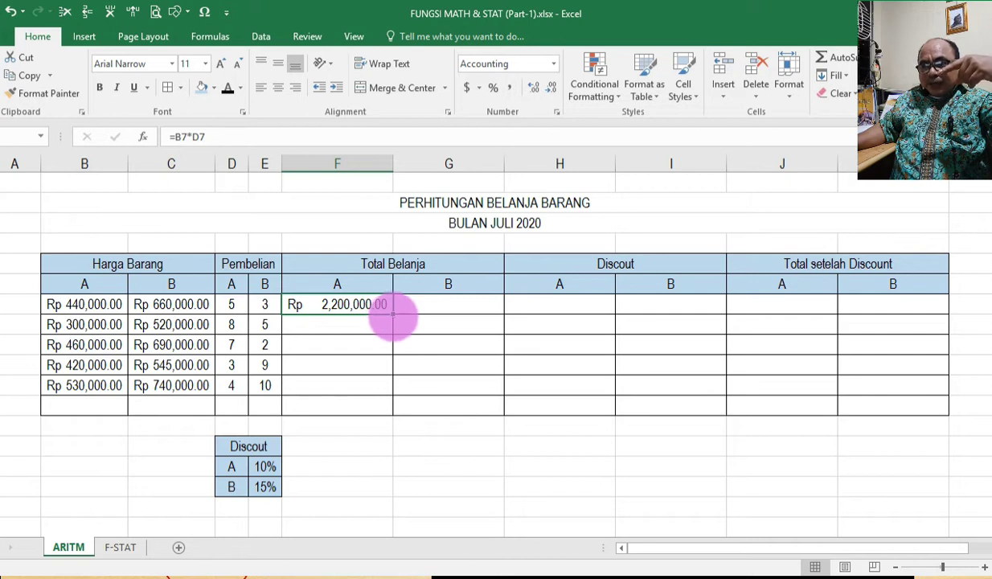
drag(393, 314, 388, 390)
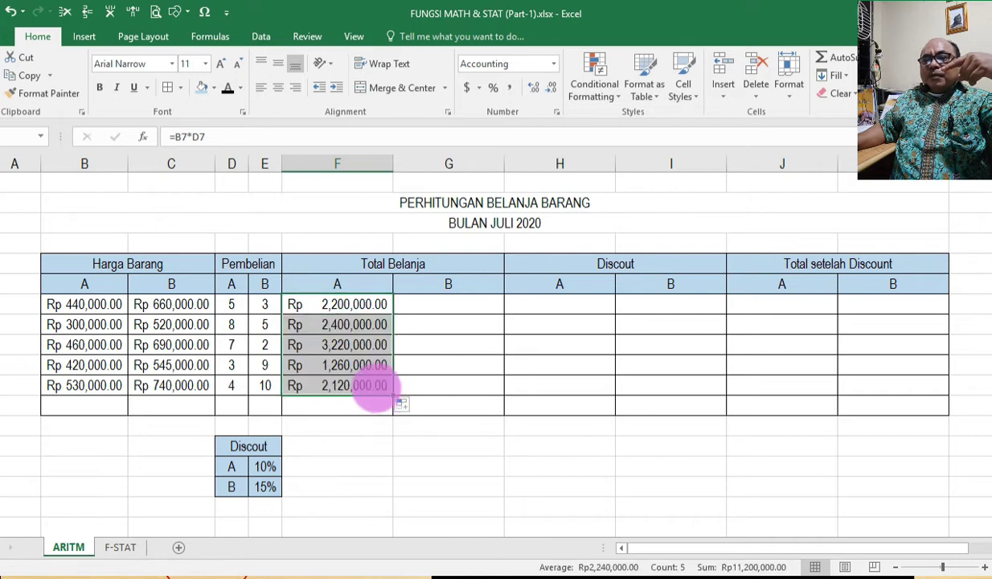
drag(338, 305, 361, 301)
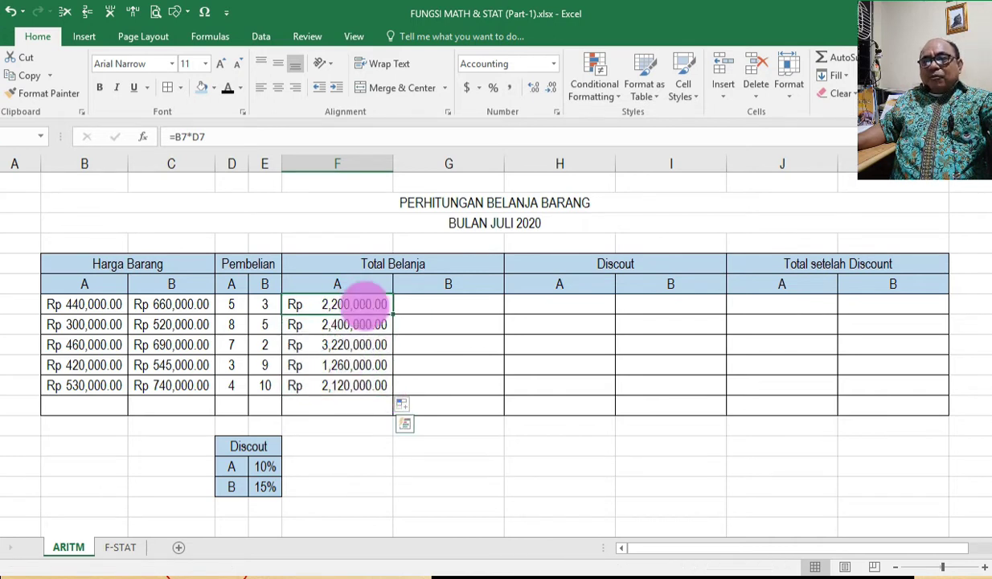
Calculate the first Total Belanja B amount with =C7*E7 and copy the formula down through the other four item rows
click(447, 288)
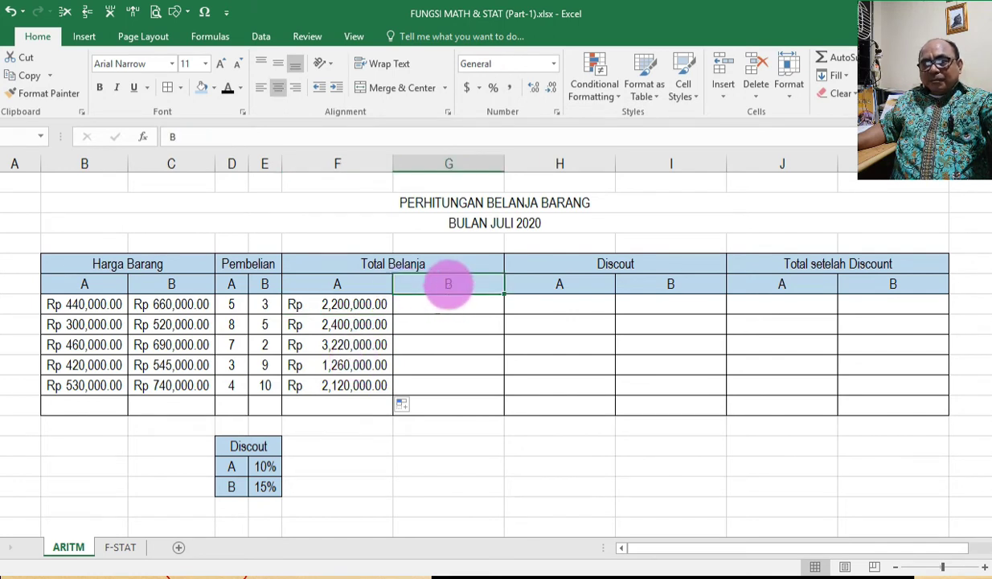
click(165, 307)
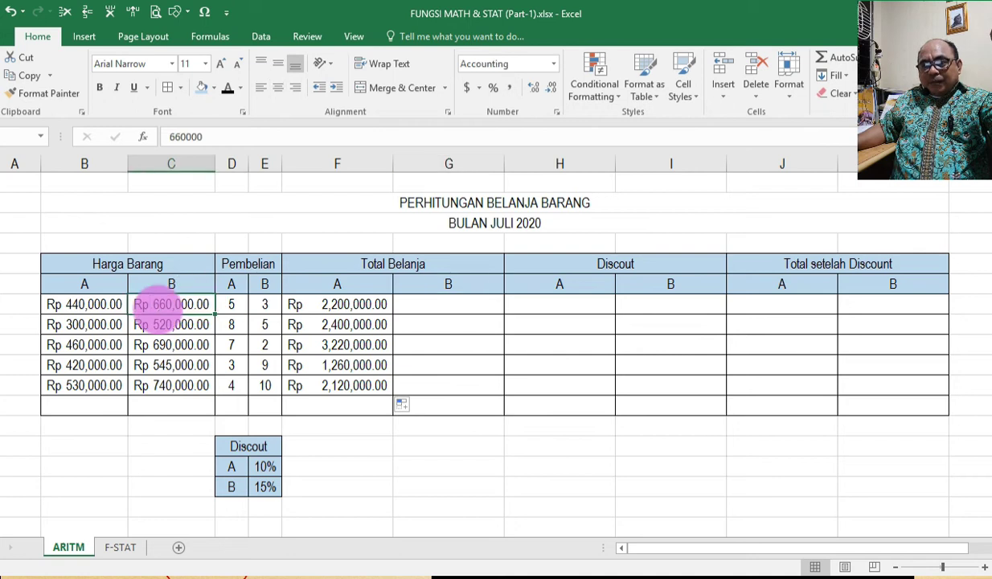
click(265, 305)
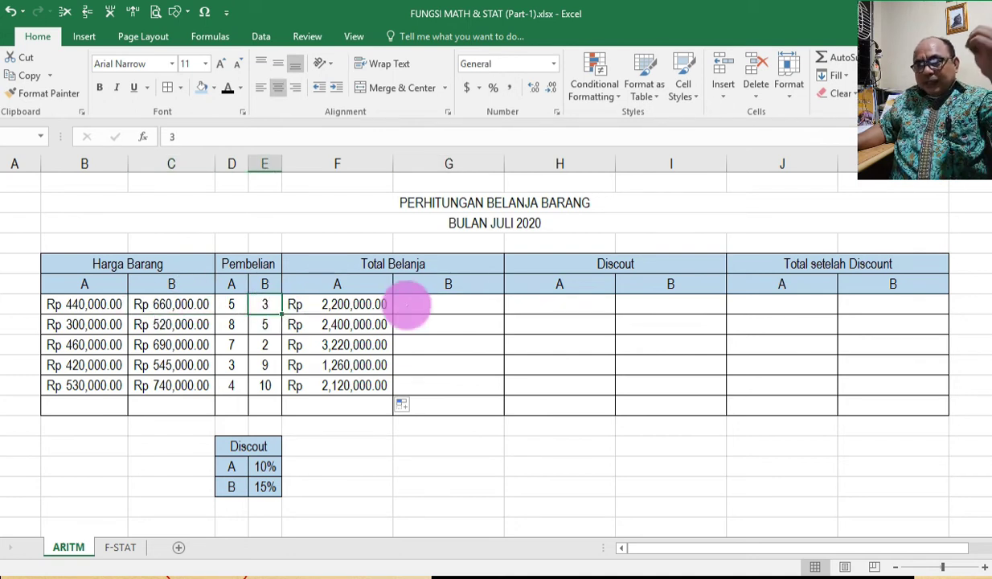
click(405, 304)
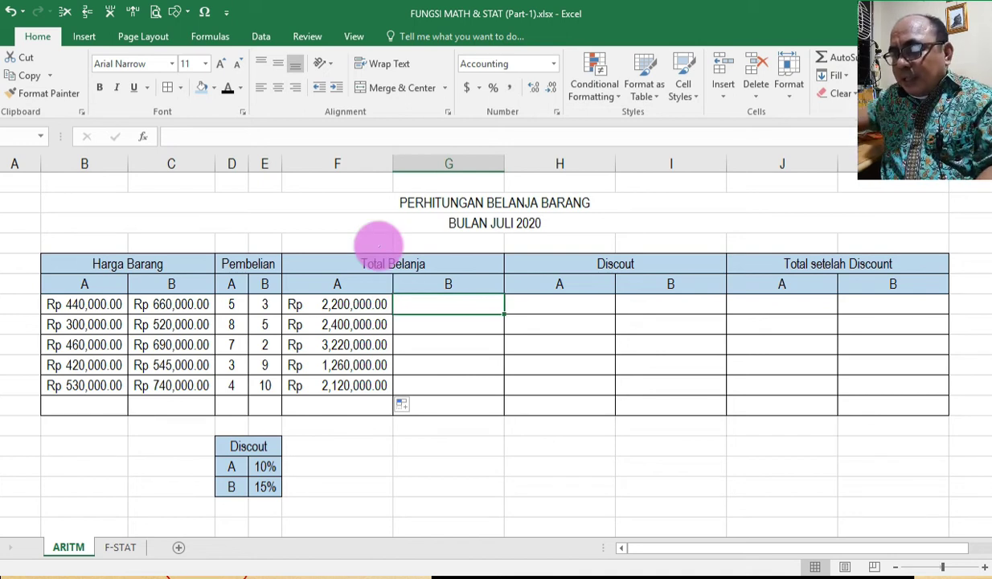
text(=)
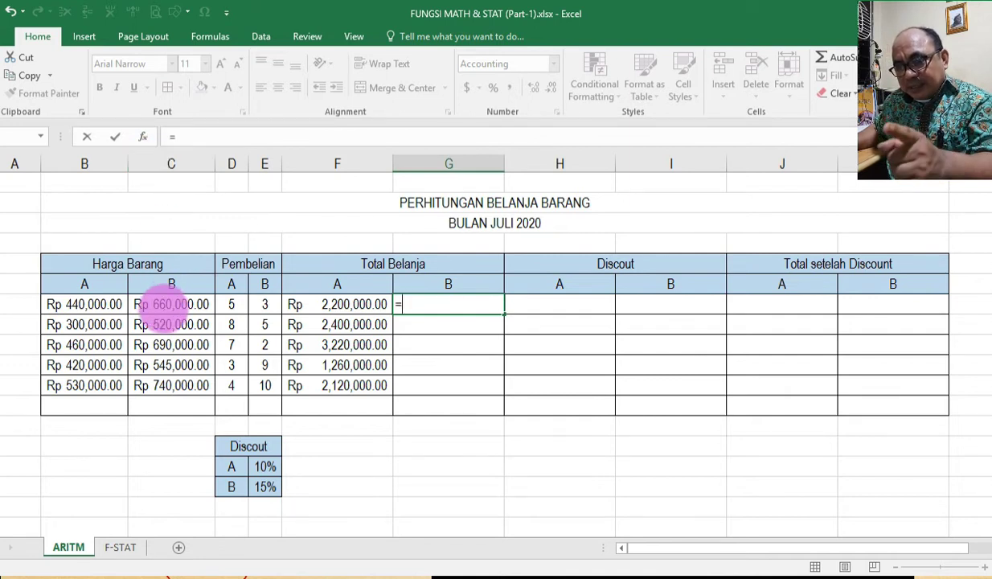
click(171, 304)
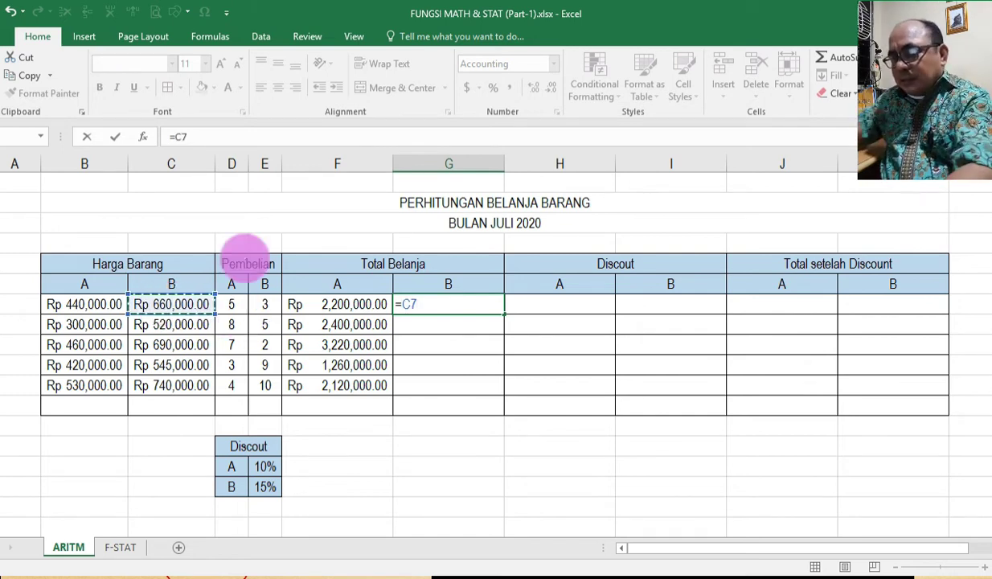
text(*)
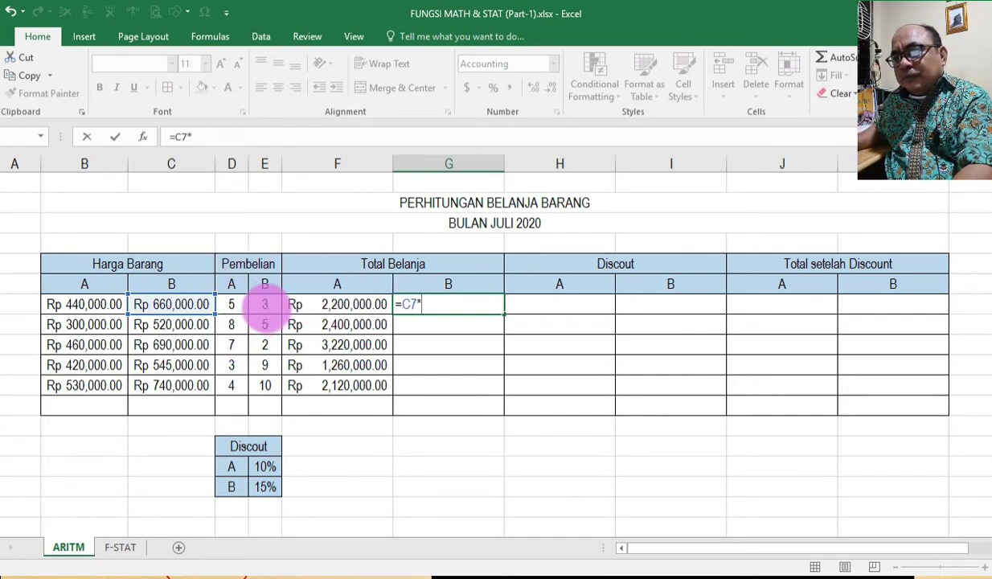
click(264, 304)
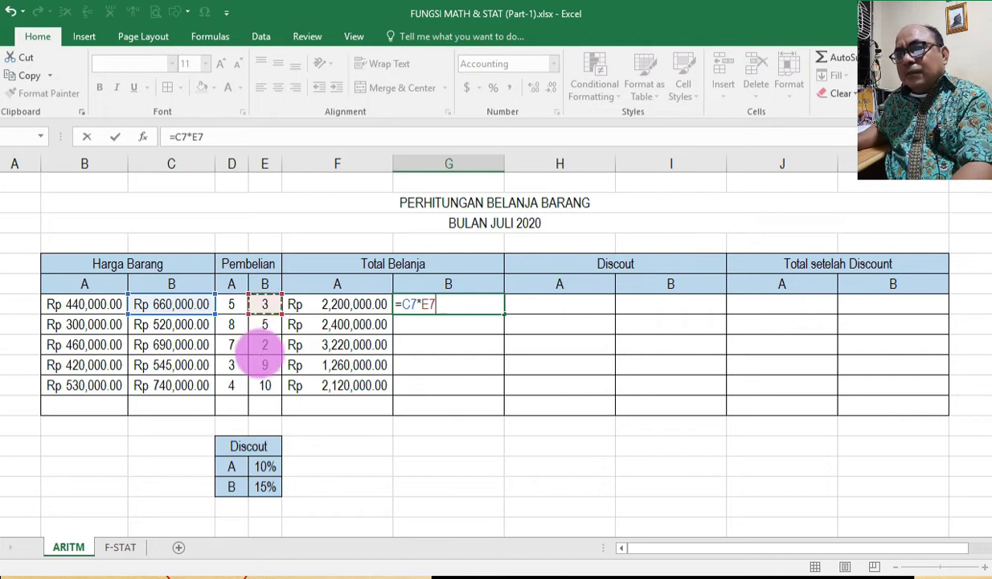
key(Return)
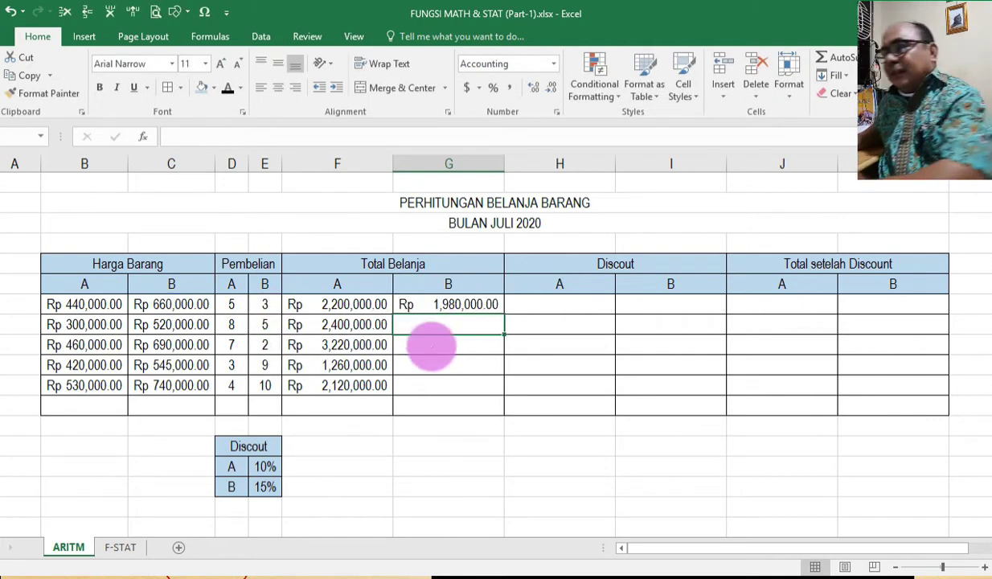
click(437, 299)
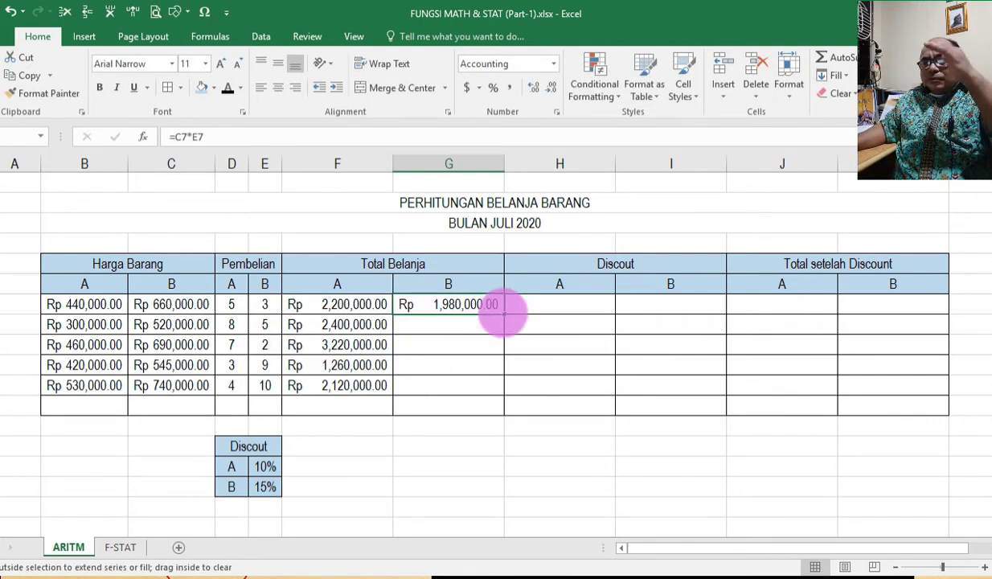
drag(504, 314, 507, 397)
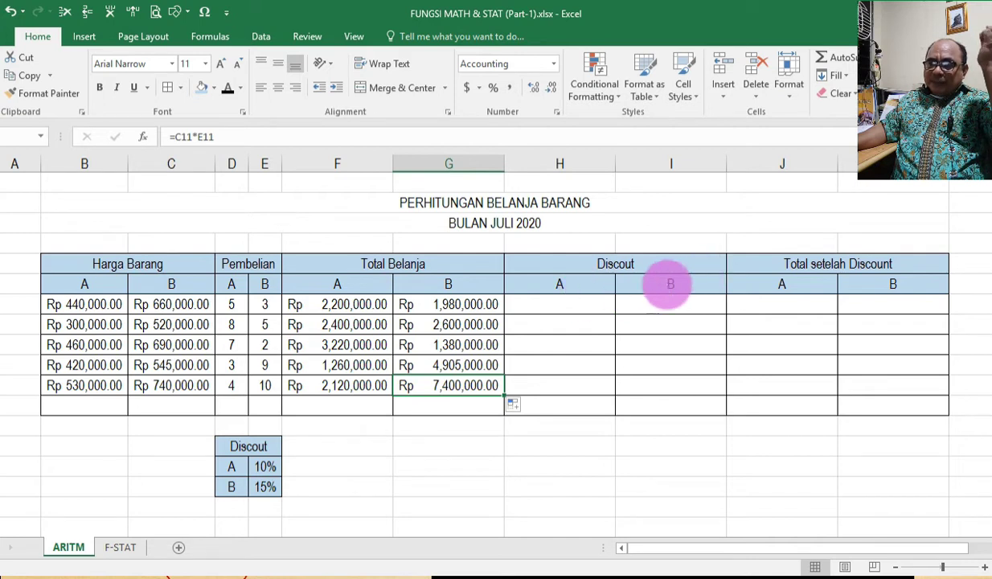
Examine the A and B rates in the small Discout table and the item prices in Harga Barang that they apply to
drag(250, 449, 233, 470)
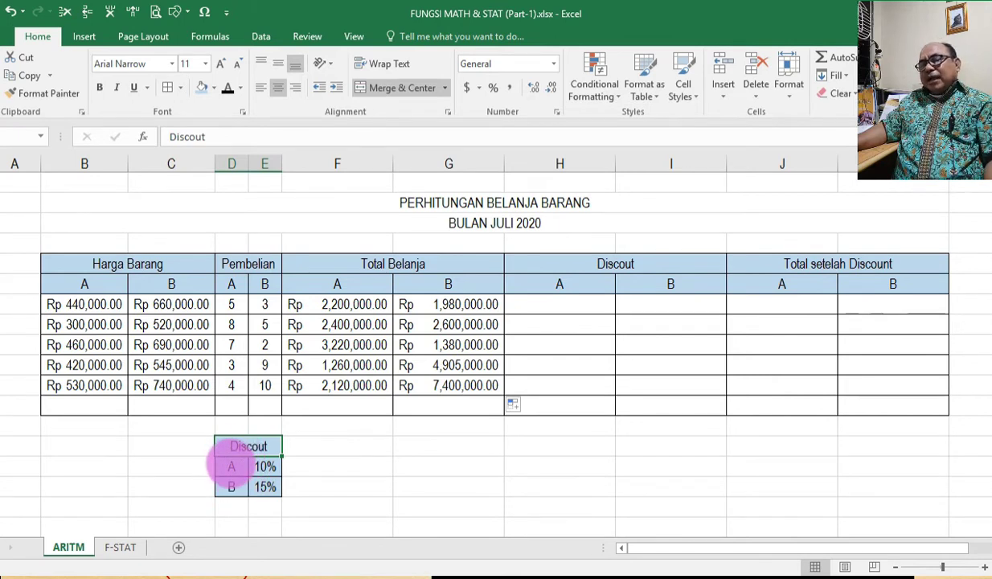
click(249, 491)
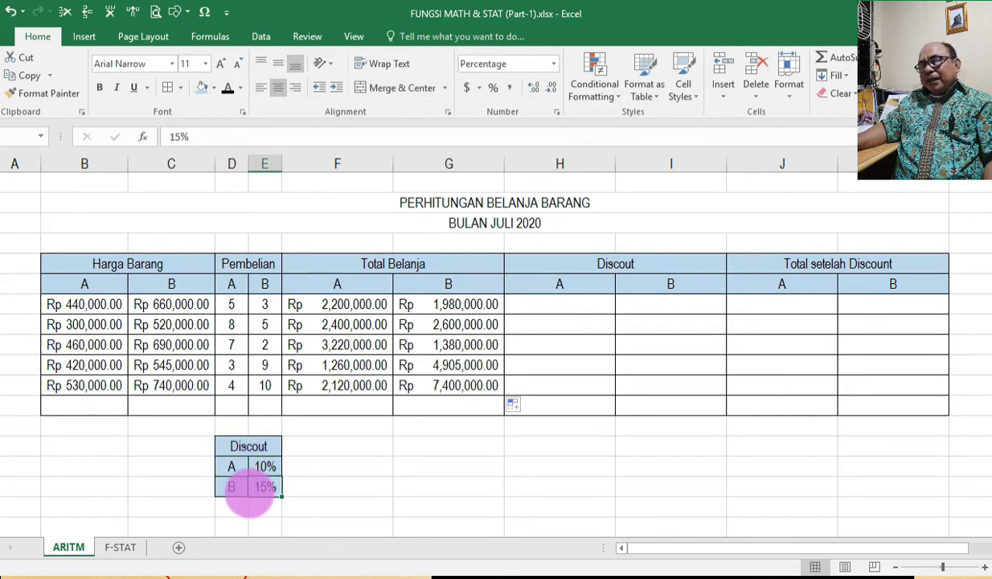
click(234, 468)
click(261, 467)
click(231, 472)
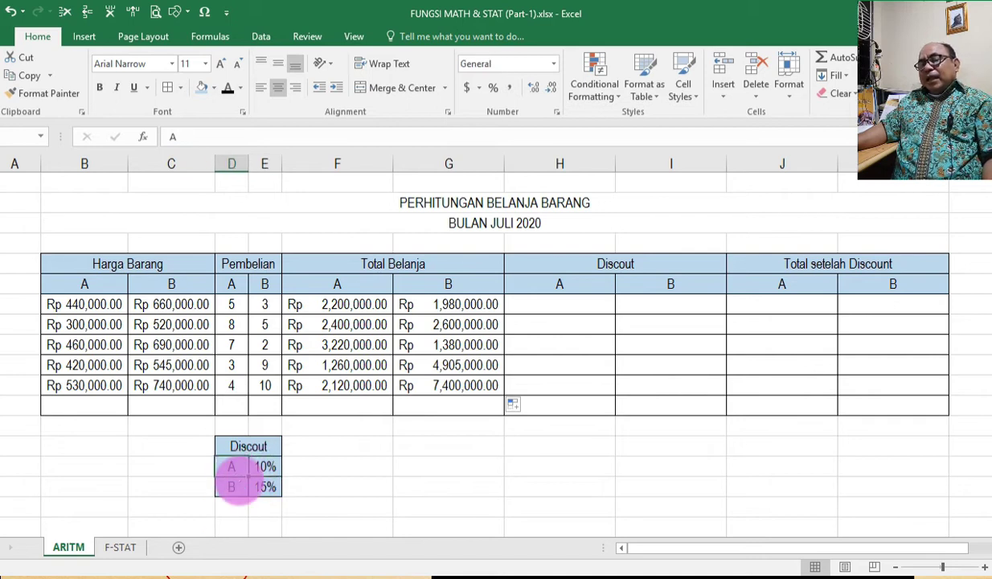
click(85, 302)
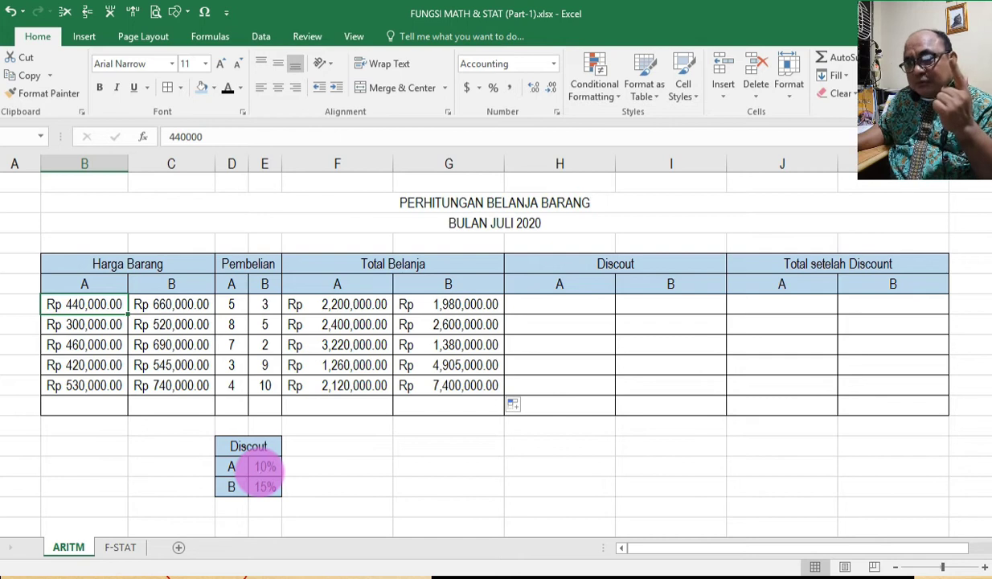
click(264, 467)
click(84, 303)
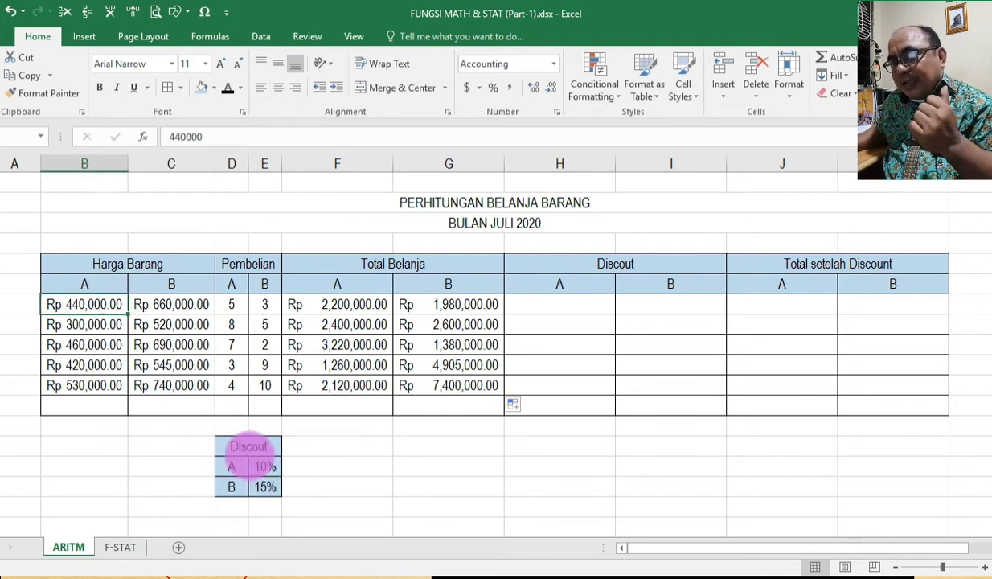
click(264, 467)
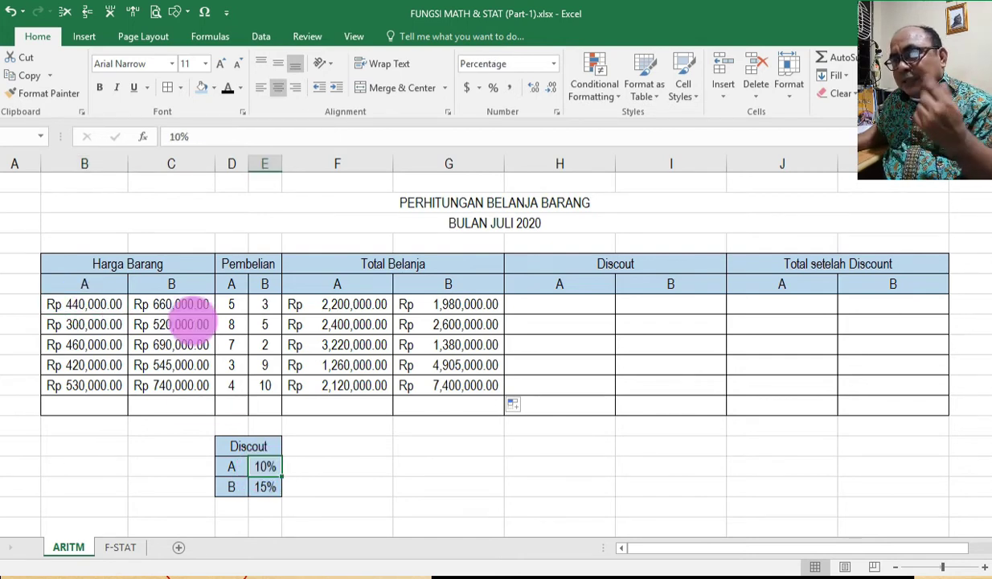
click(172, 302)
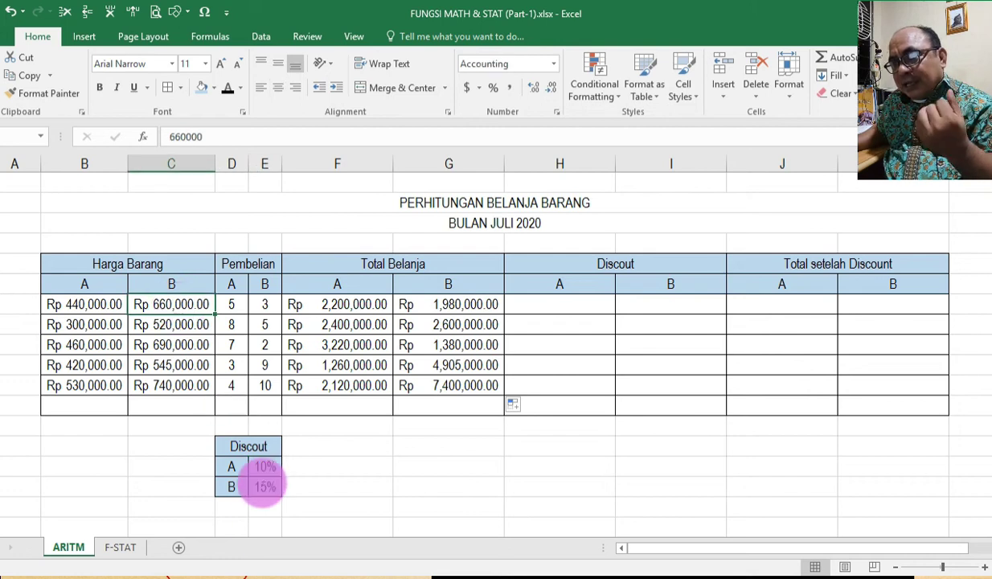
click(264, 487)
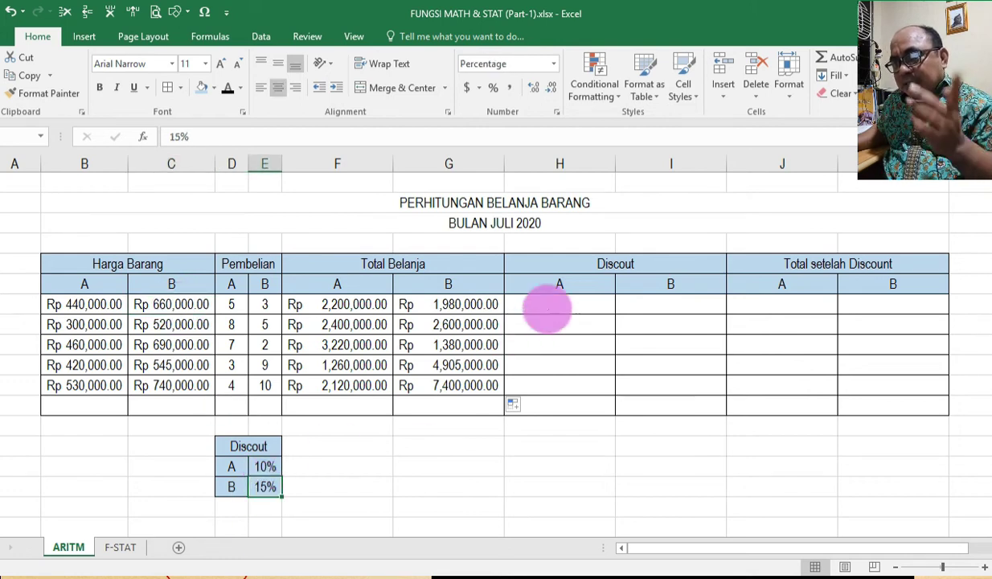
Calculate the first Discout A amount from typed numbers with =440000*10%, and clear that cell again
click(545, 304)
text(=)
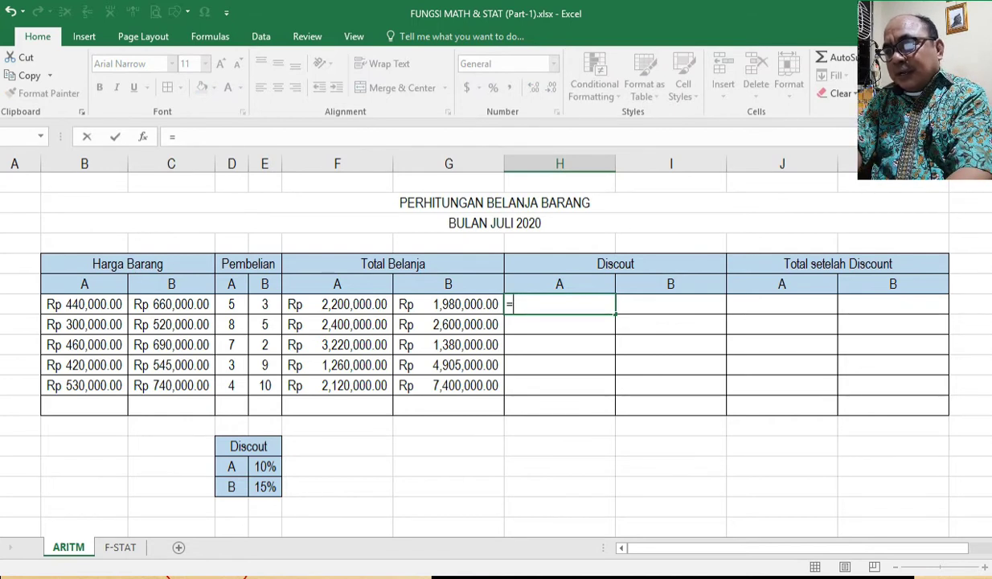
text(44)
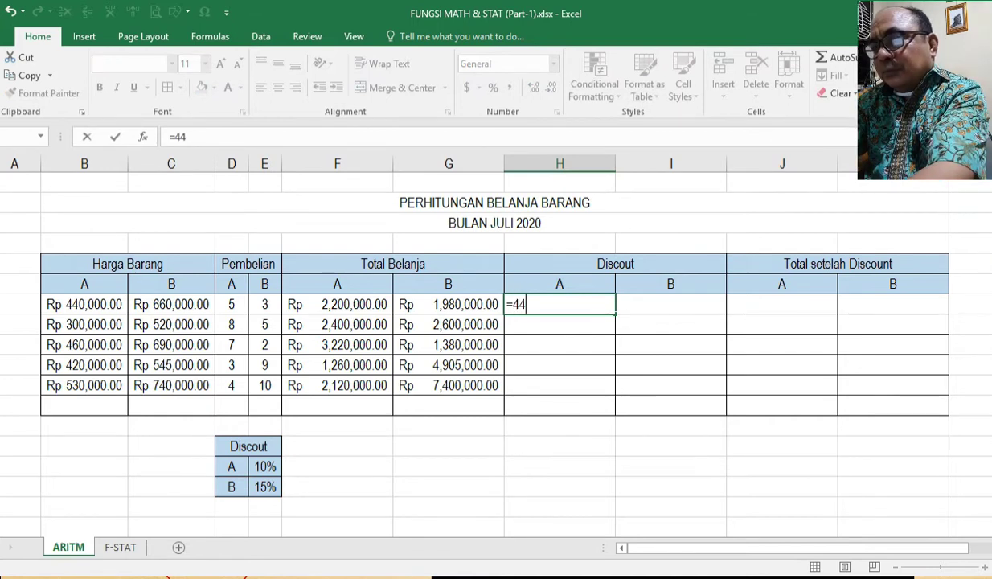
text(0000*10)
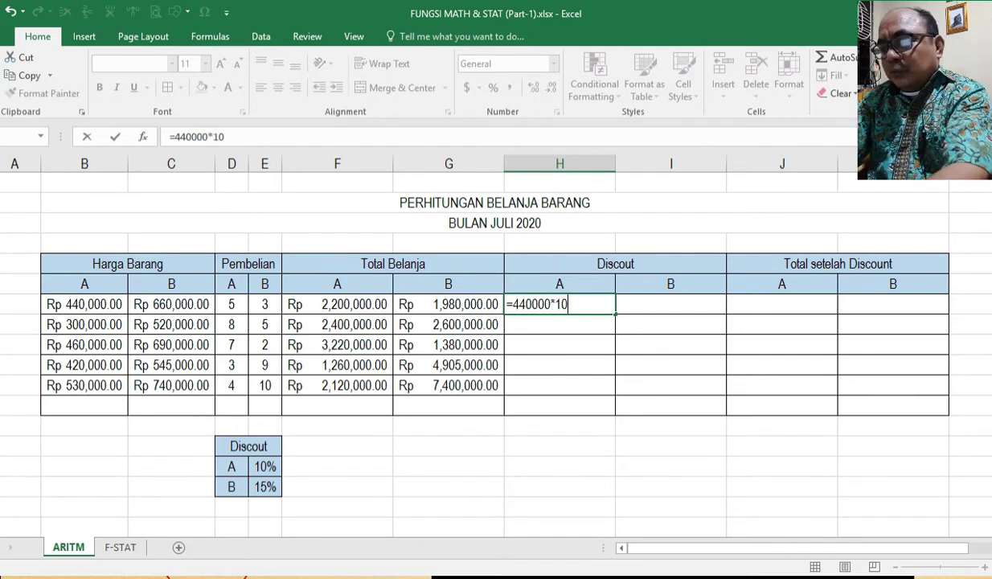
key(Return)
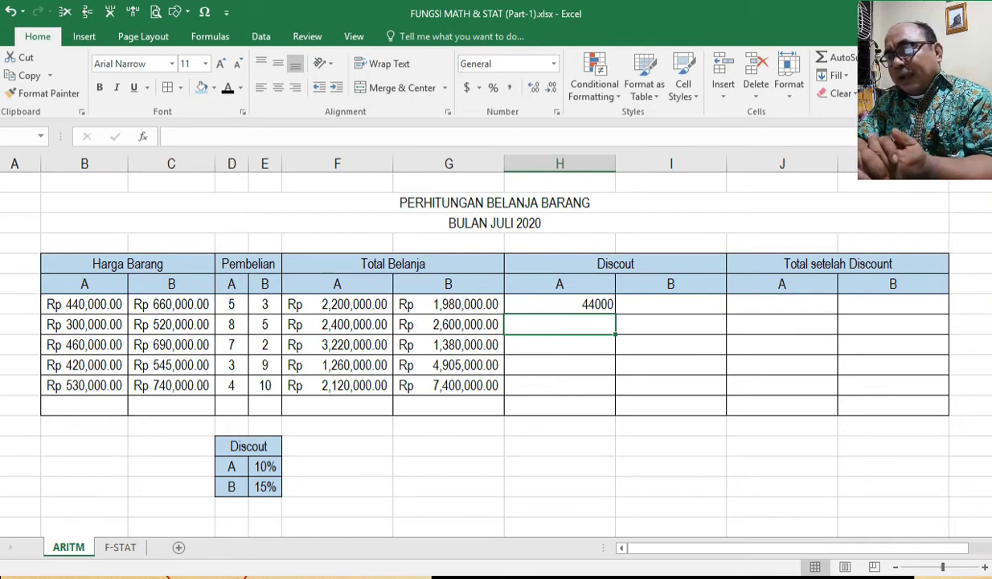
click(585, 305)
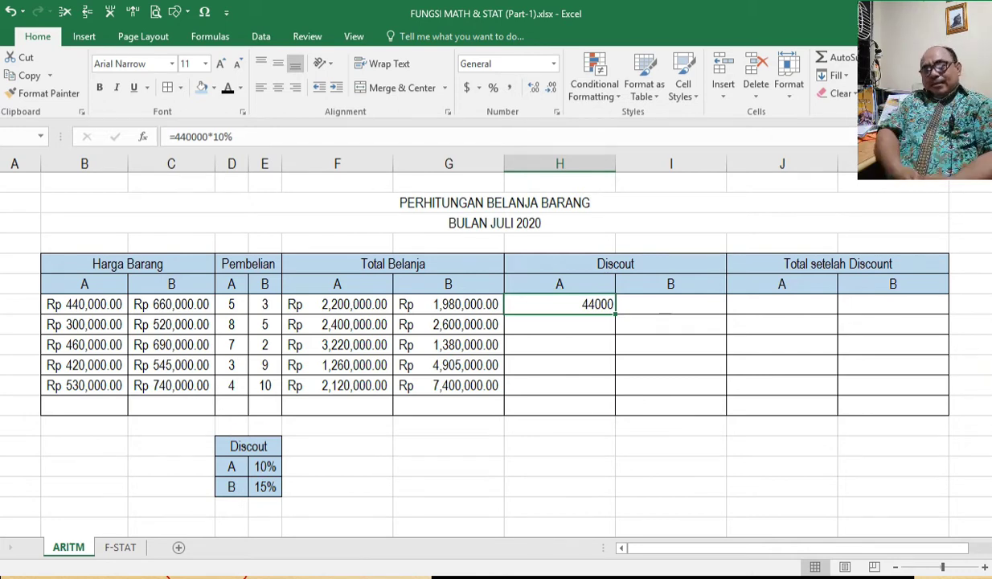
key(Delete)
Highlight the entire row and column that cross at the A rate in the small Discout table to identify its cell address
click(264, 467)
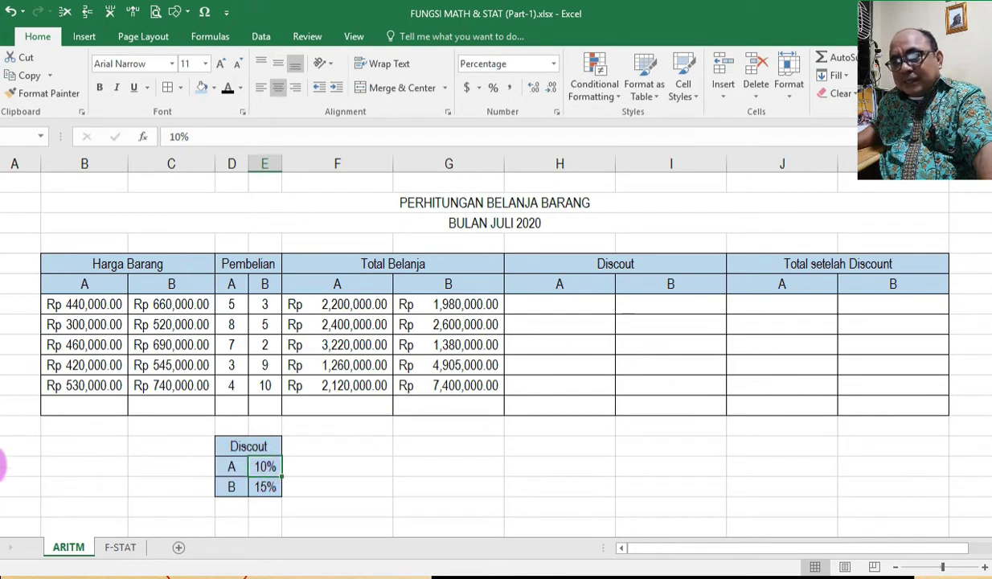
click(1, 466)
ctrl+click(265, 163)
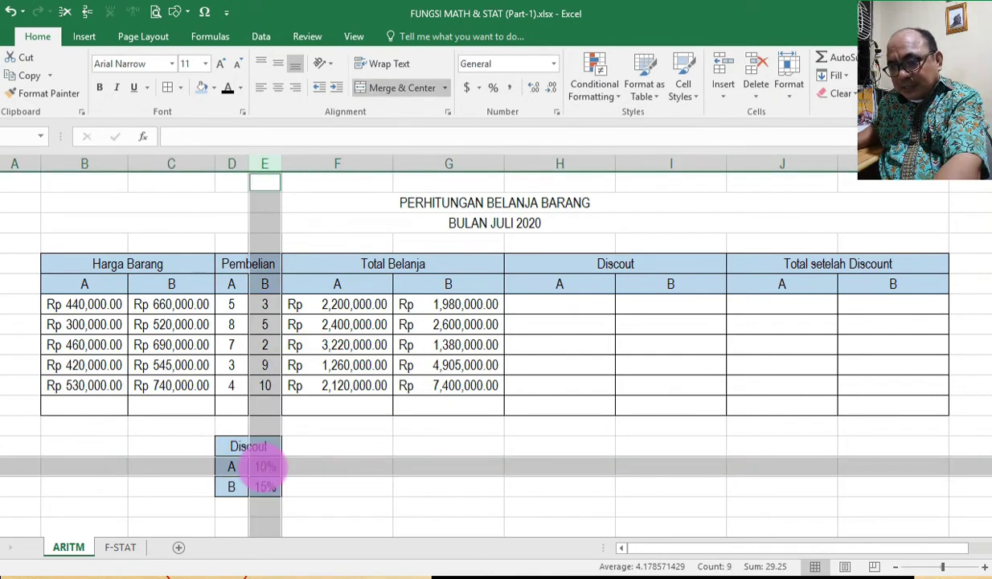
Calculate the first Discout A amount from the item price and the A rate with =B7*E15
click(265, 466)
click(84, 300)
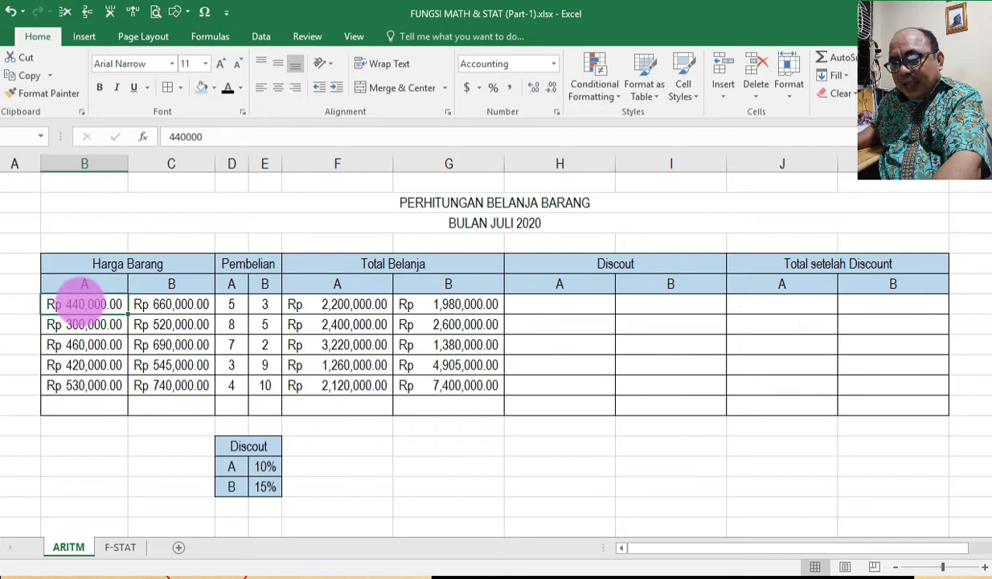
click(254, 467)
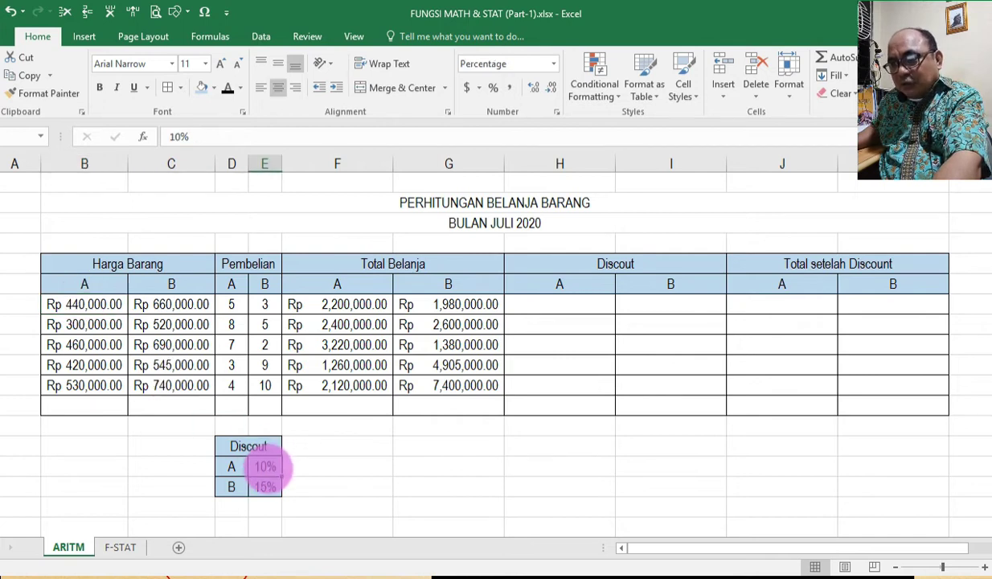
click(527, 306)
text(=)
click(80, 306)
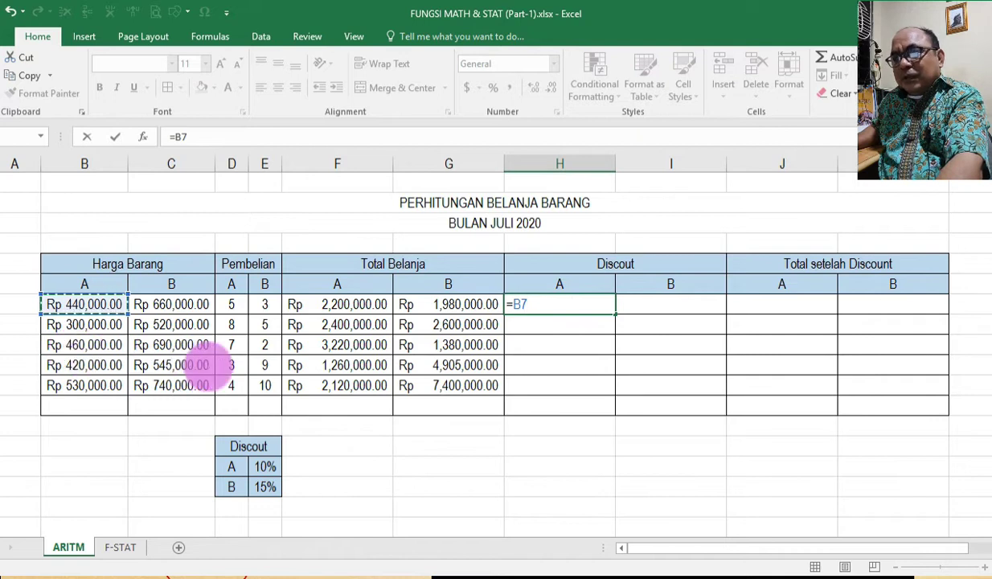
text(*)
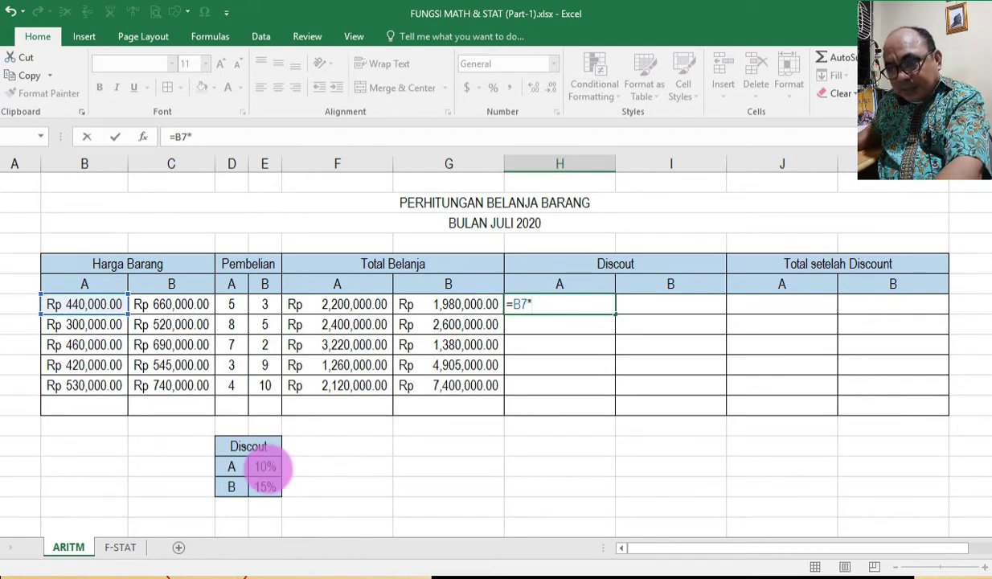
click(266, 467)
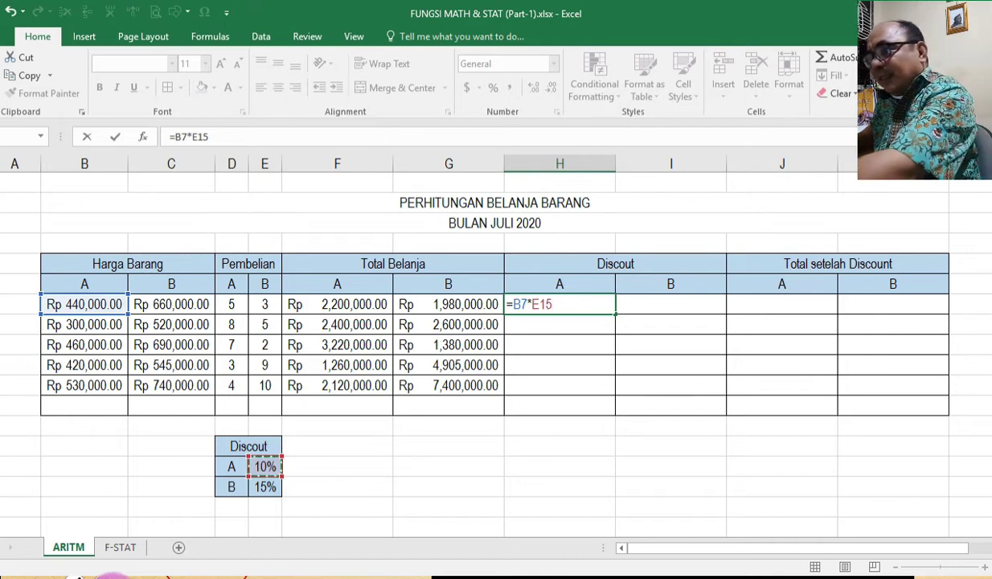
key(Return)
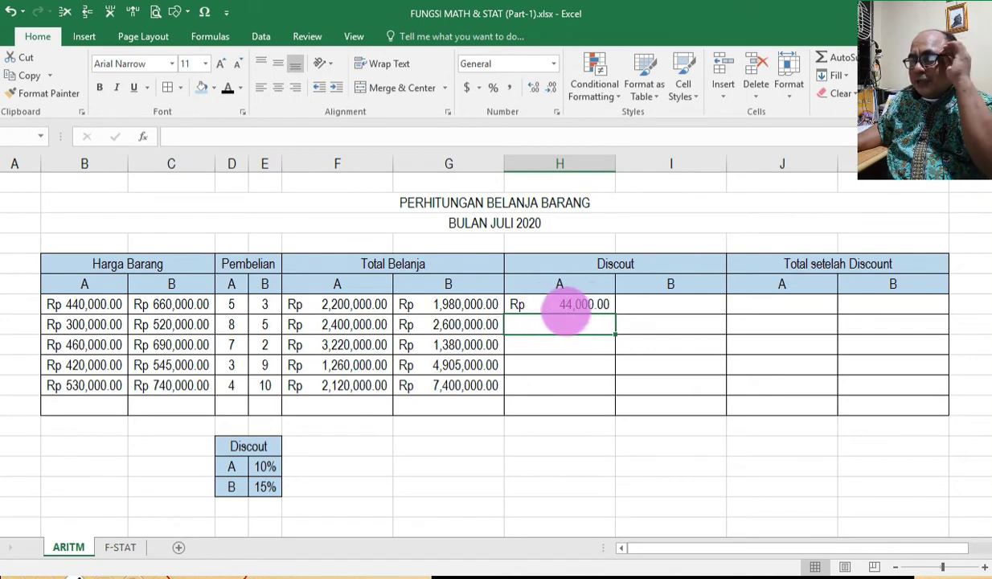
Try copying the first Discout A formula down through the other item rows, undo the fill, and check the A rate cell it refers to
click(575, 307)
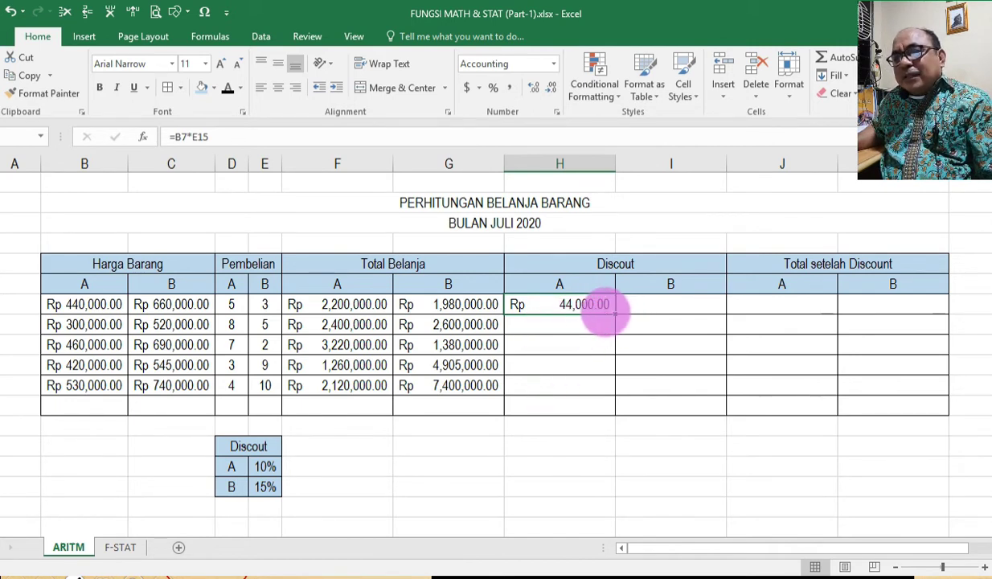
double_click(612, 315)
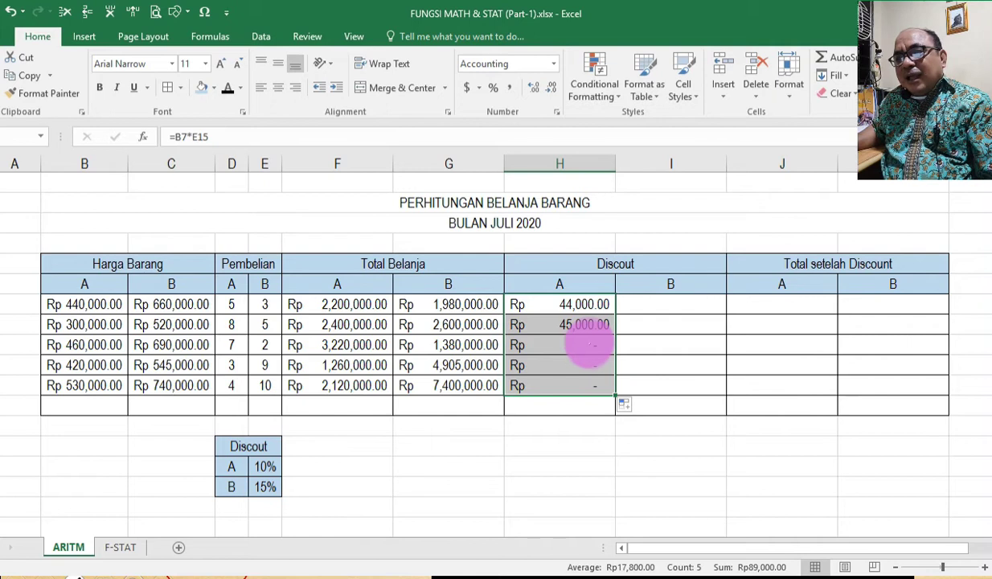
key(ctrl+z)
scroll(402, 394, down, 1)
click(262, 405)
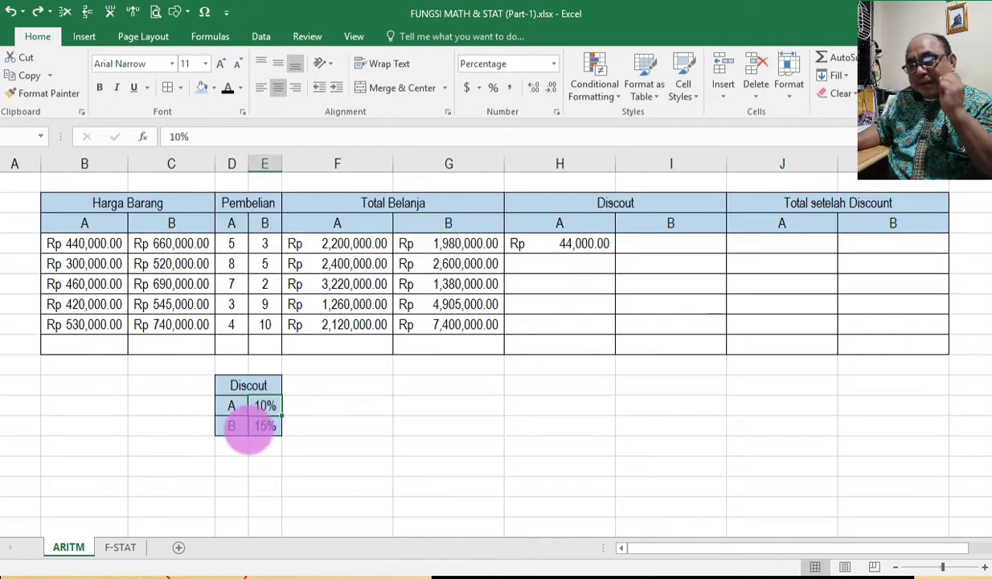
scroll(259, 421, up, 1)
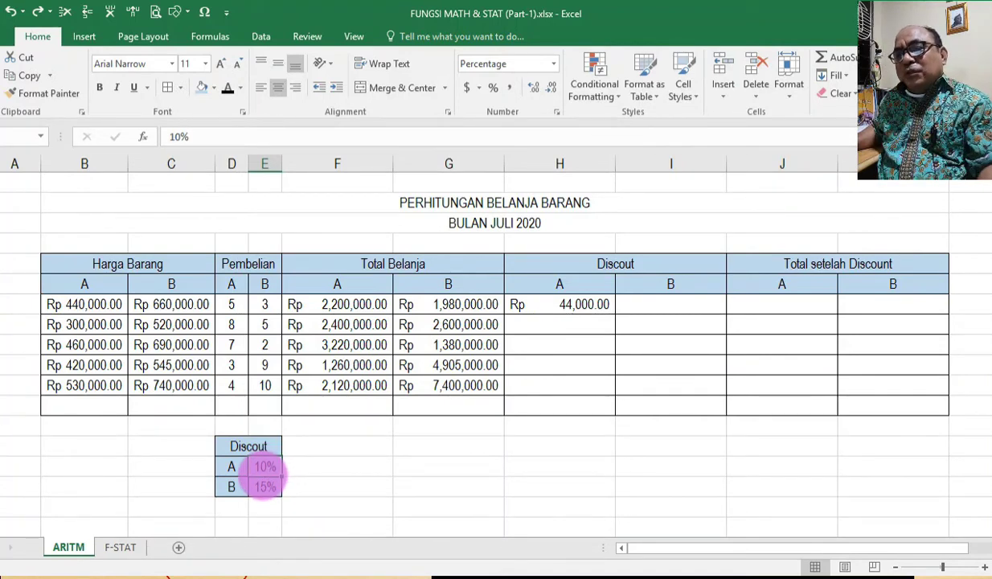
Replace the first Discout A formula with =B7*$E$15 and copy it down through the other four item rows
click(535, 308)
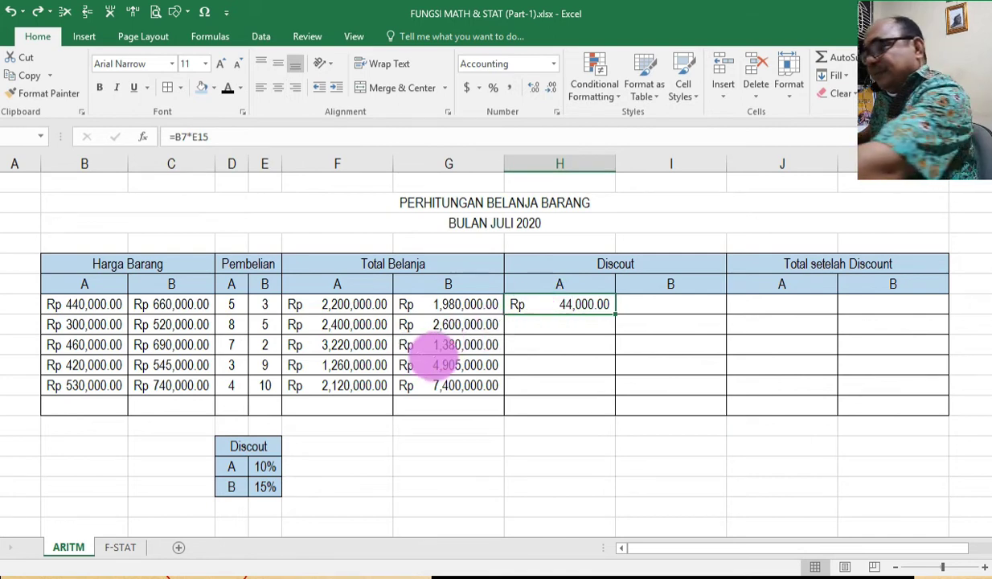
key(Delete)
text(=)
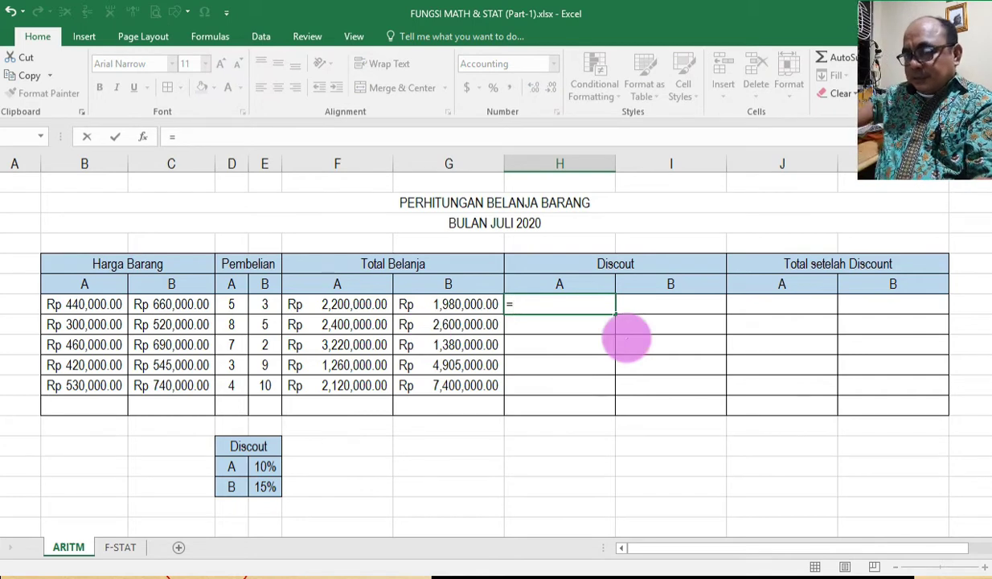
click(84, 299)
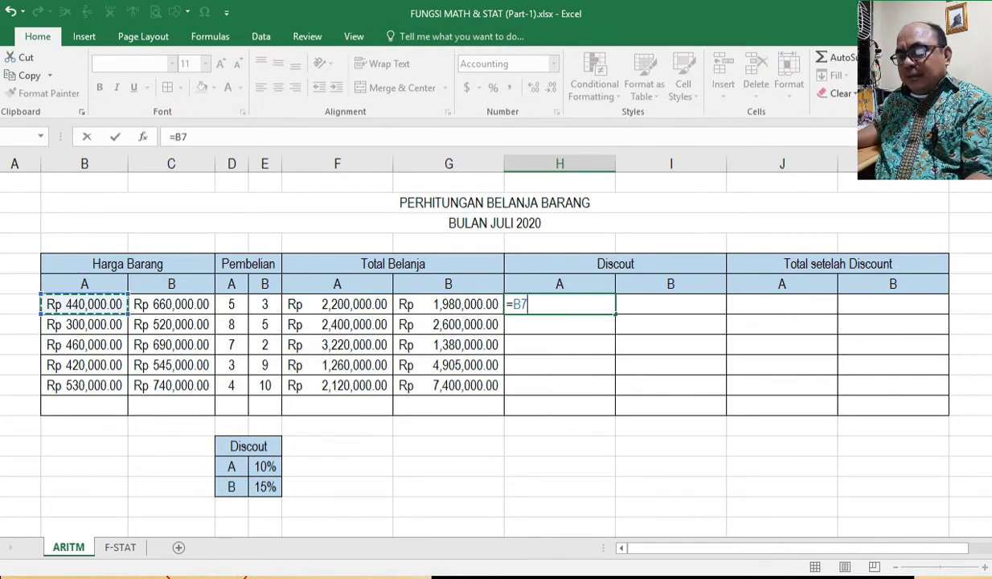
text(*)
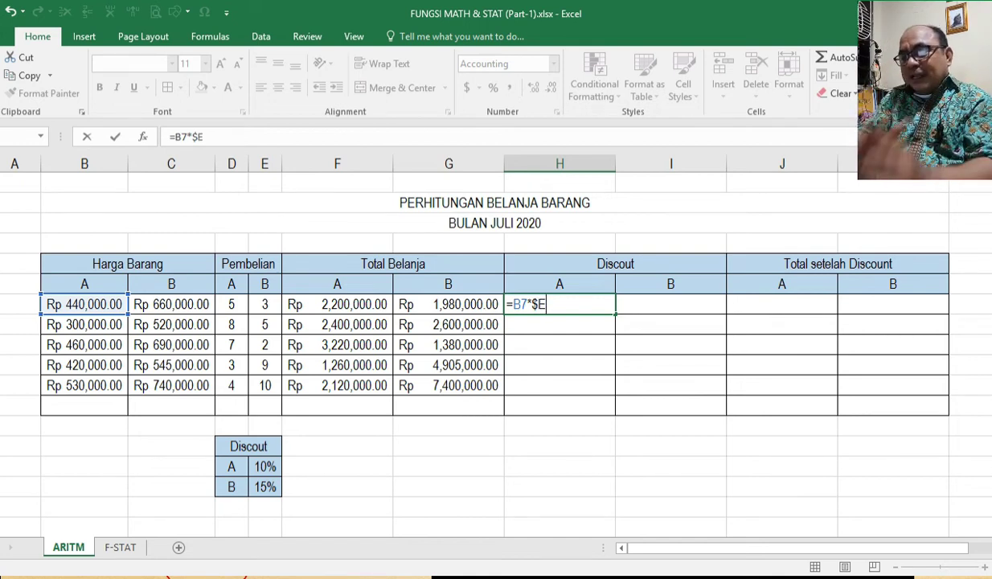
text($)
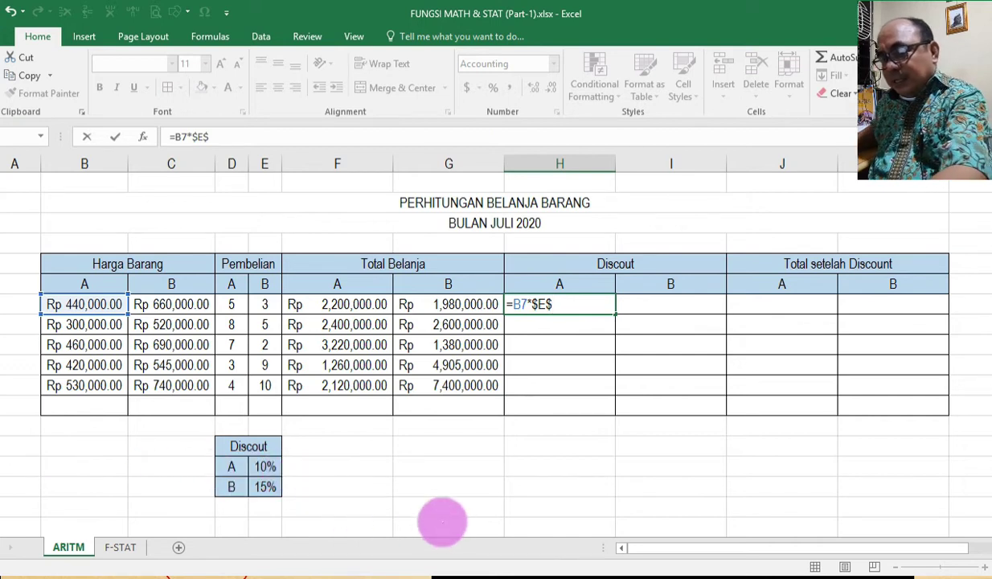
text(15)
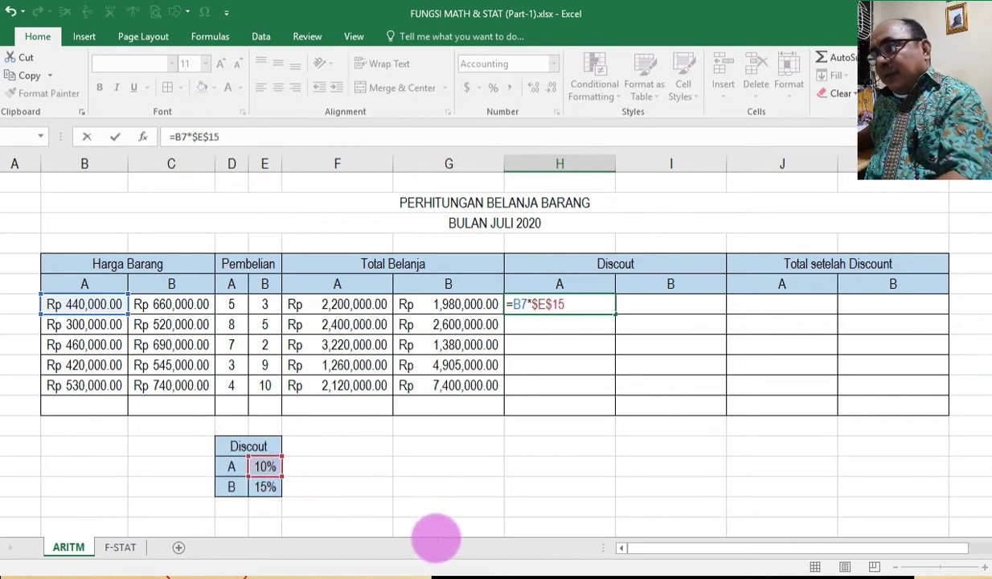
key(Return)
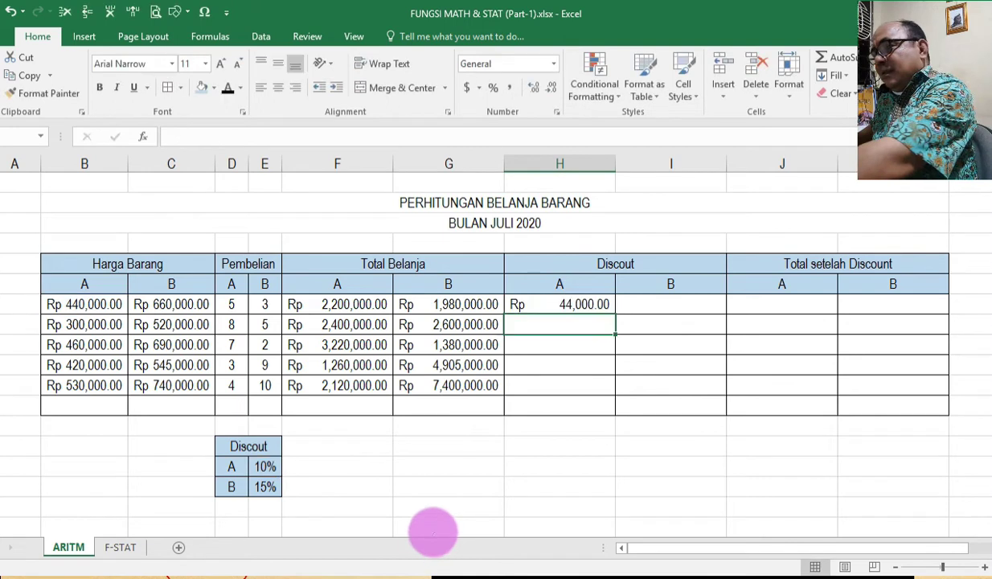
click(559, 308)
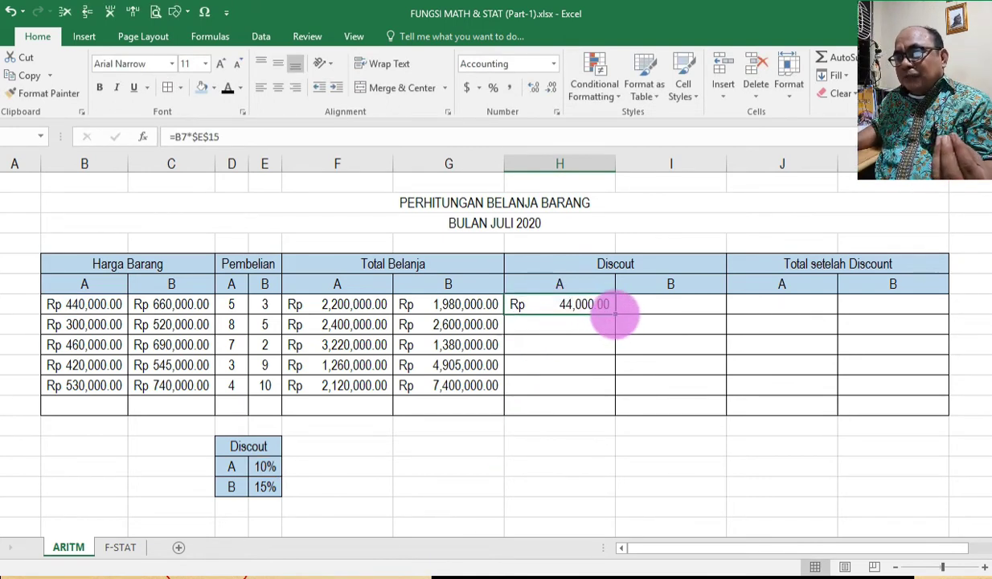
drag(615, 313, 615, 394)
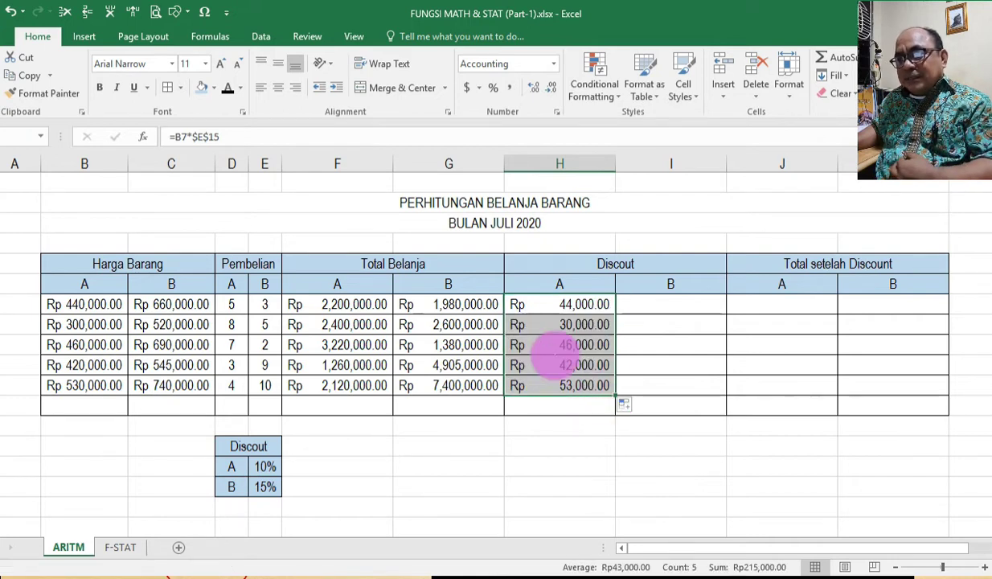
Inspect the copied Discout A formulas row by row to compare their price and rate references
click(549, 323)
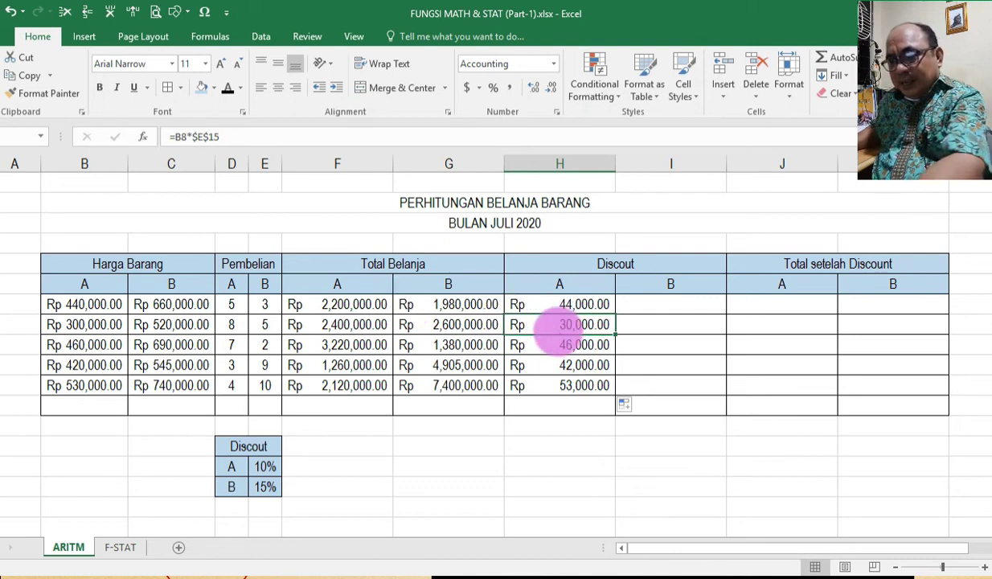
double_click(555, 333)
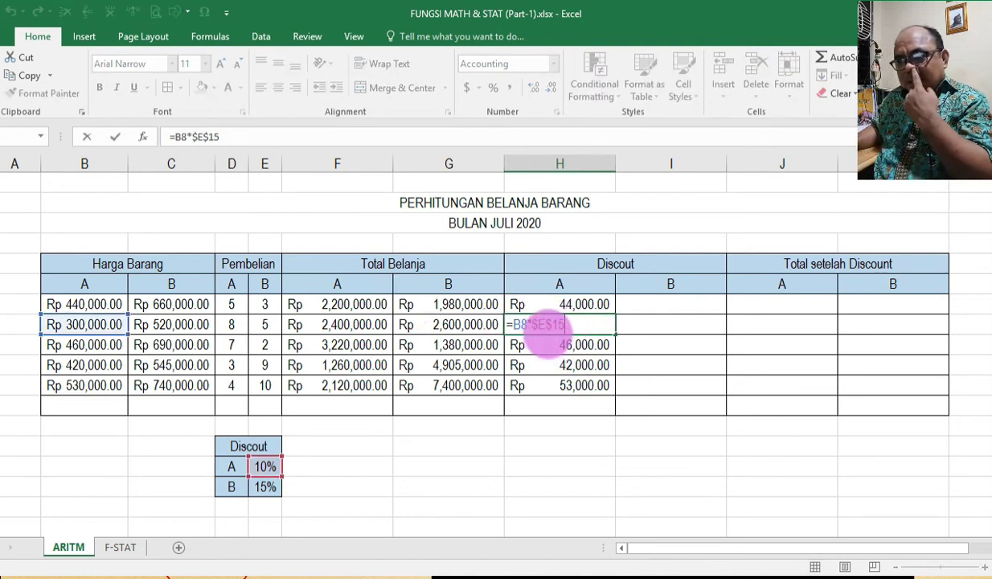
key(Return)
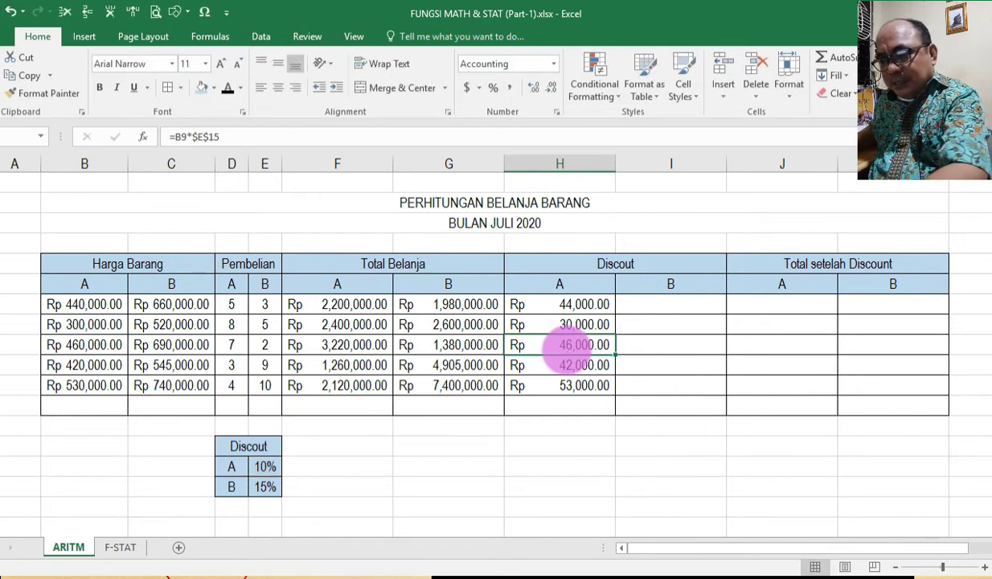
double_click(567, 346)
key(Return)
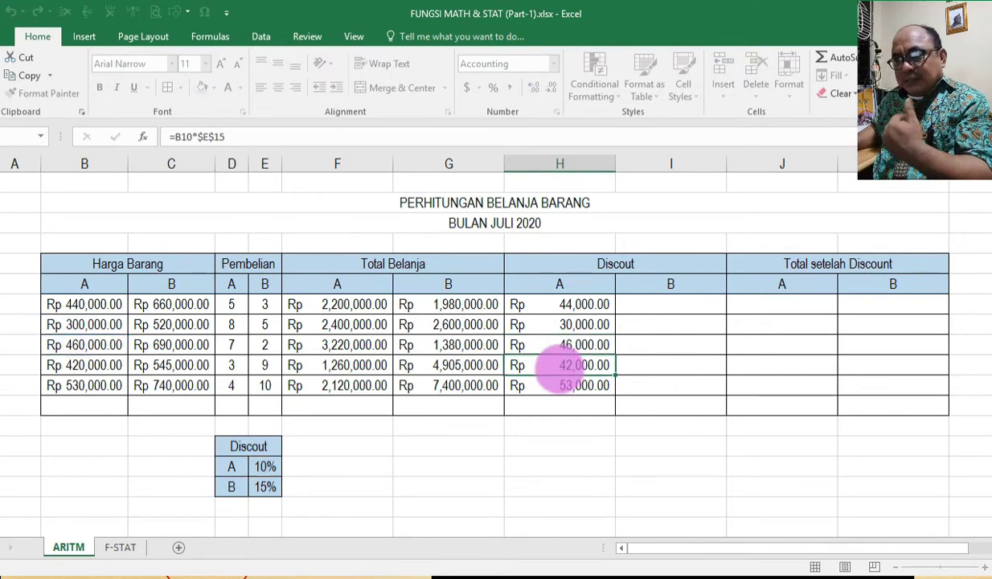
double_click(554, 368)
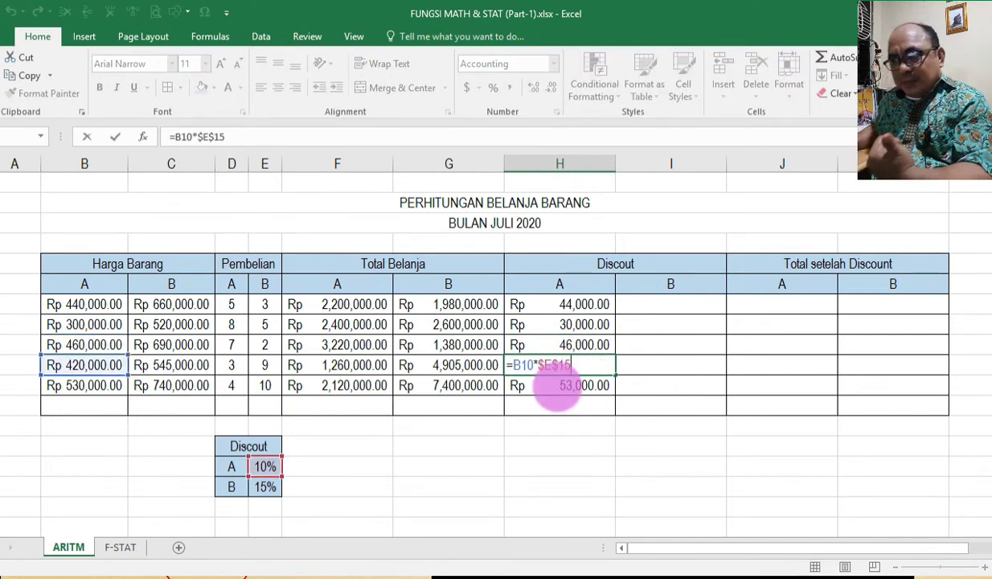
click(558, 399)
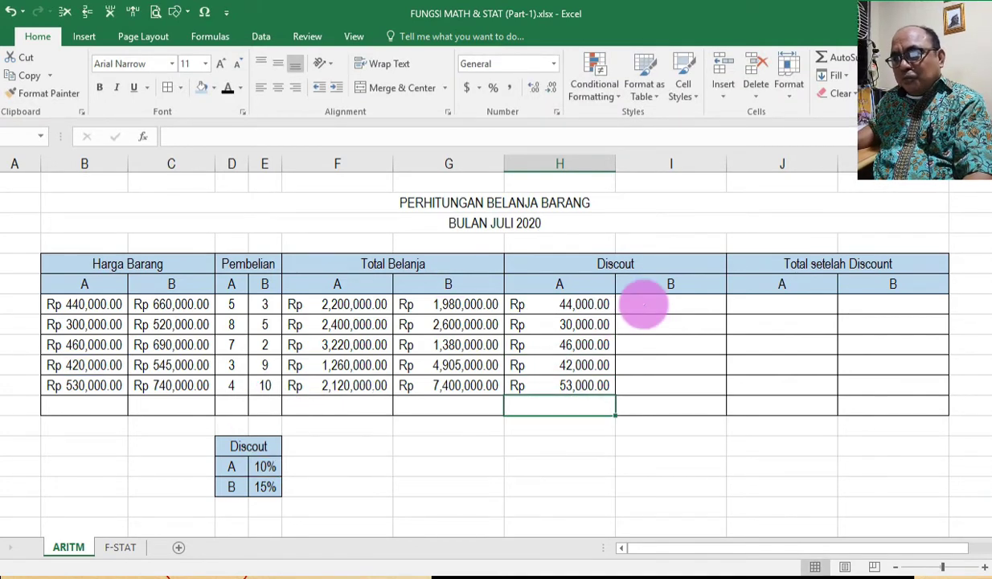
Calculate the first Discout B amount with =C7*$E$16 and copy the formula down through the other four item rows
click(643, 304)
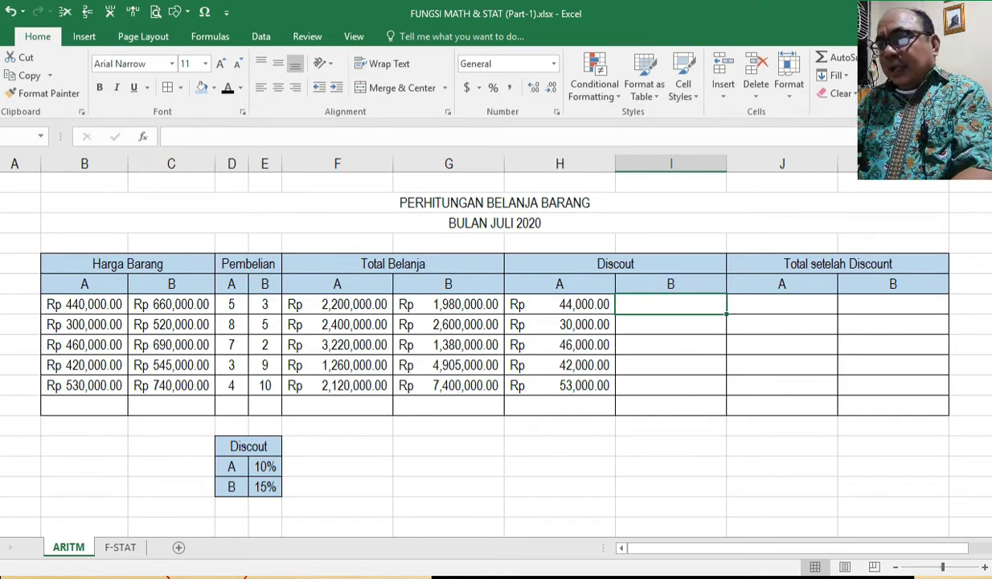
text(=)
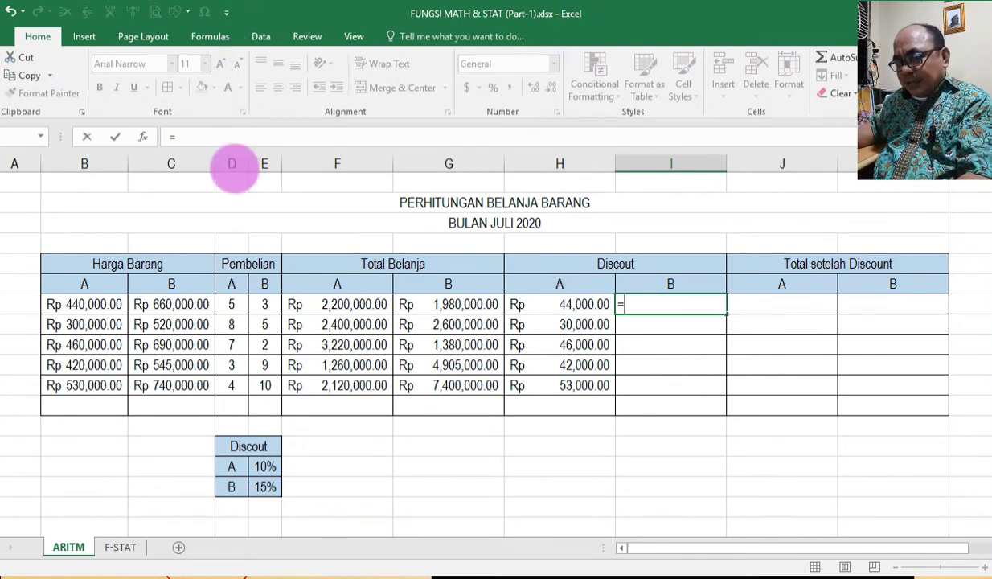
click(171, 300)
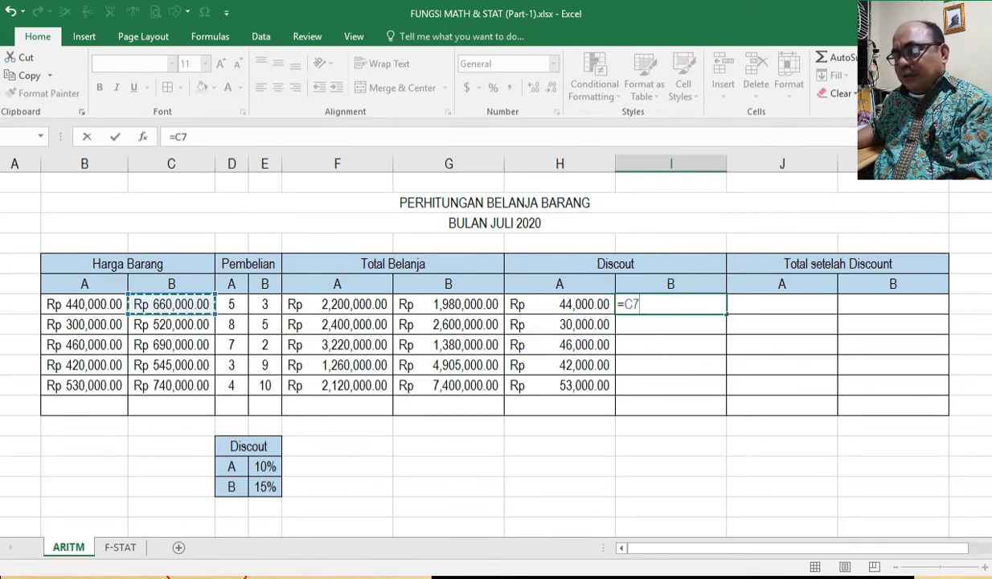
text(*)
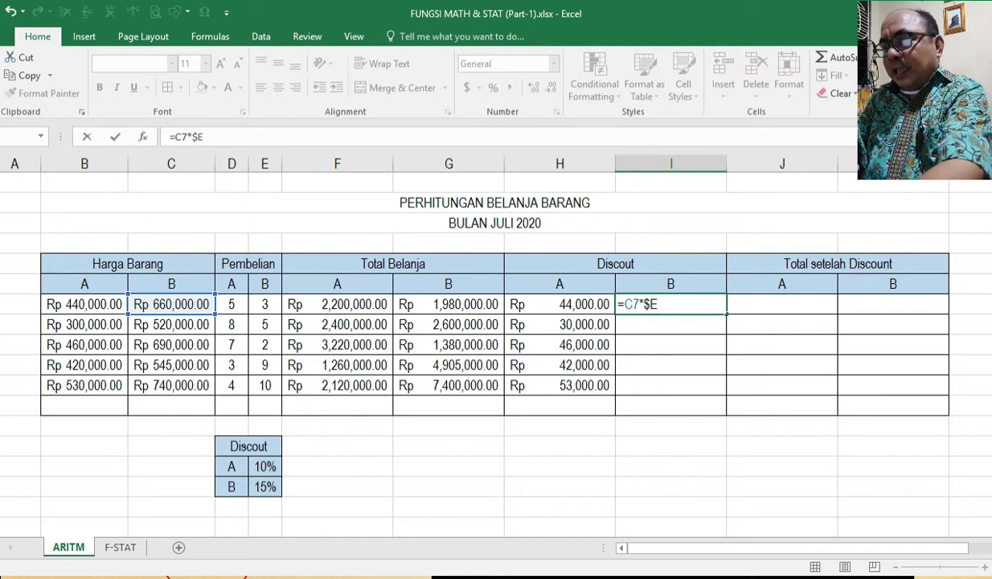
text($)
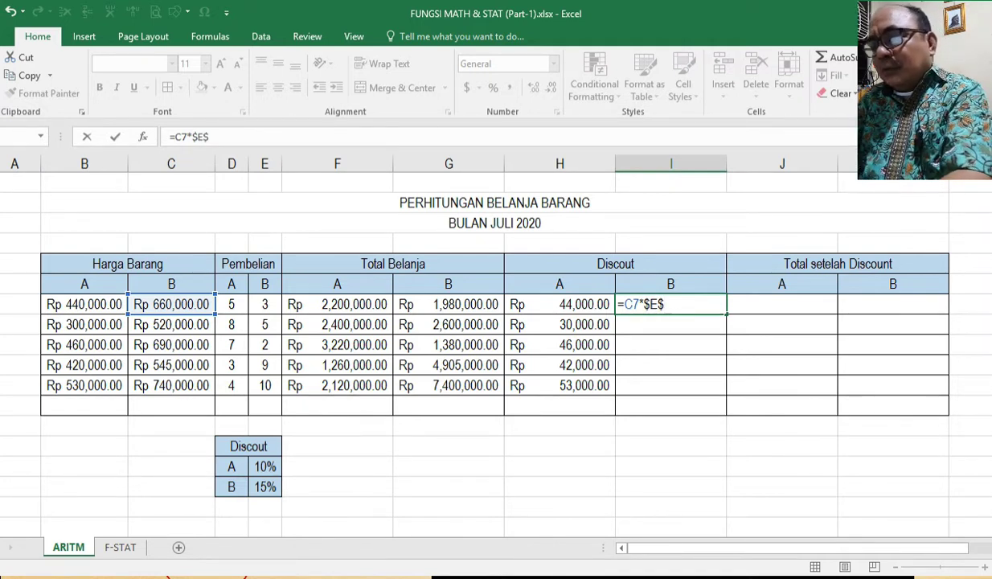
text(16)
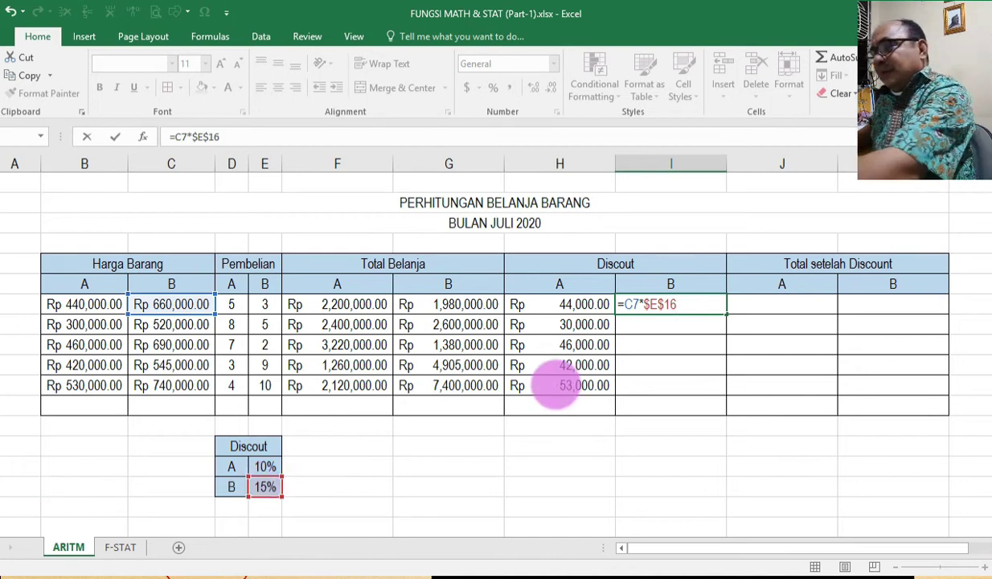
key(ctrl+Return)
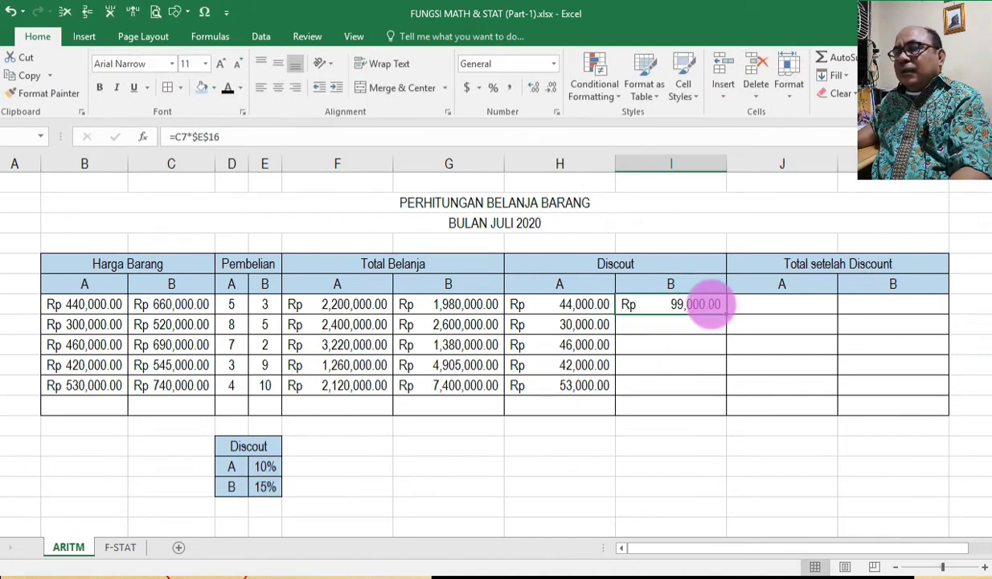
drag(723, 313, 721, 395)
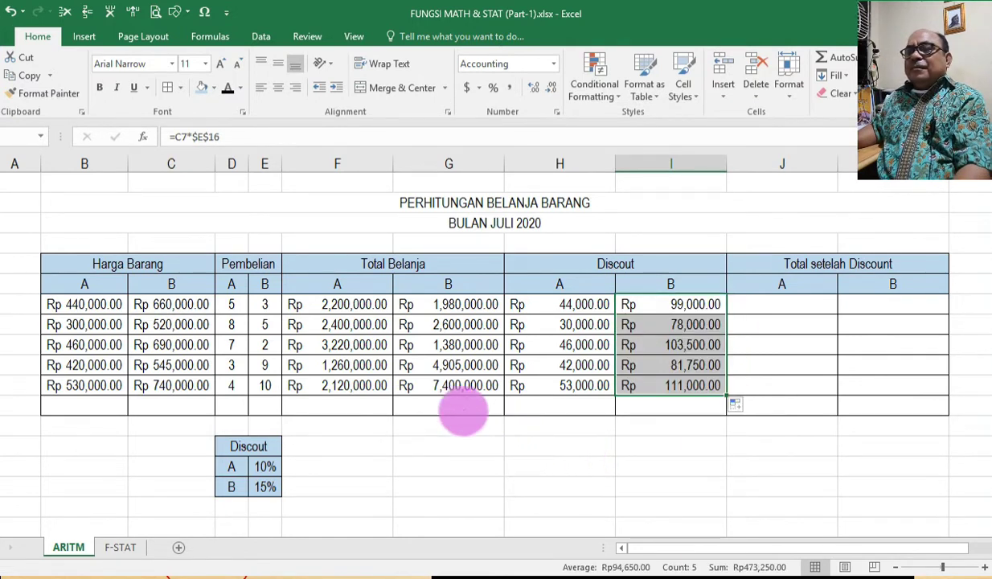
Shade the Total Belanja headers and the A and B amounts of all five item rows orange
click(785, 319)
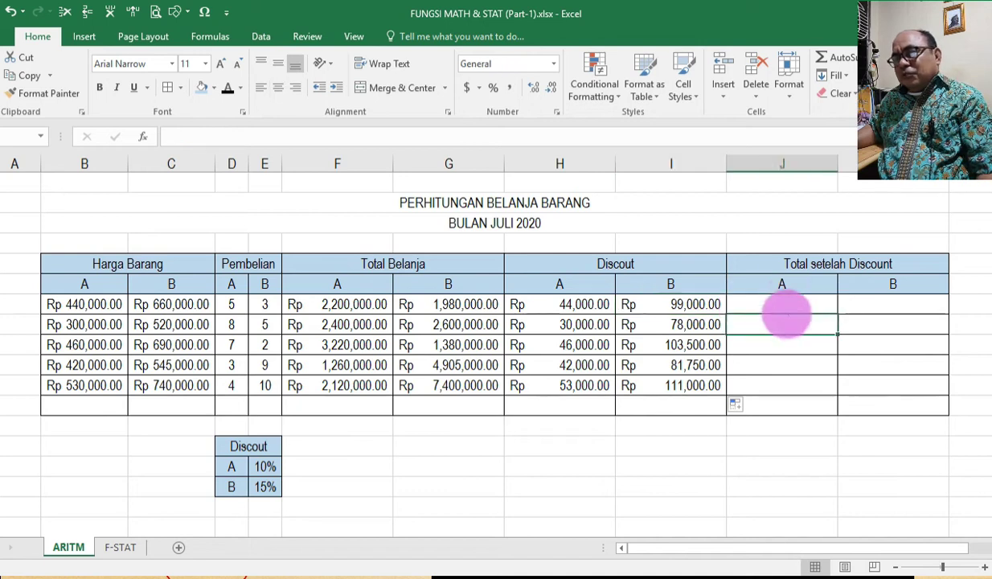
click(786, 298)
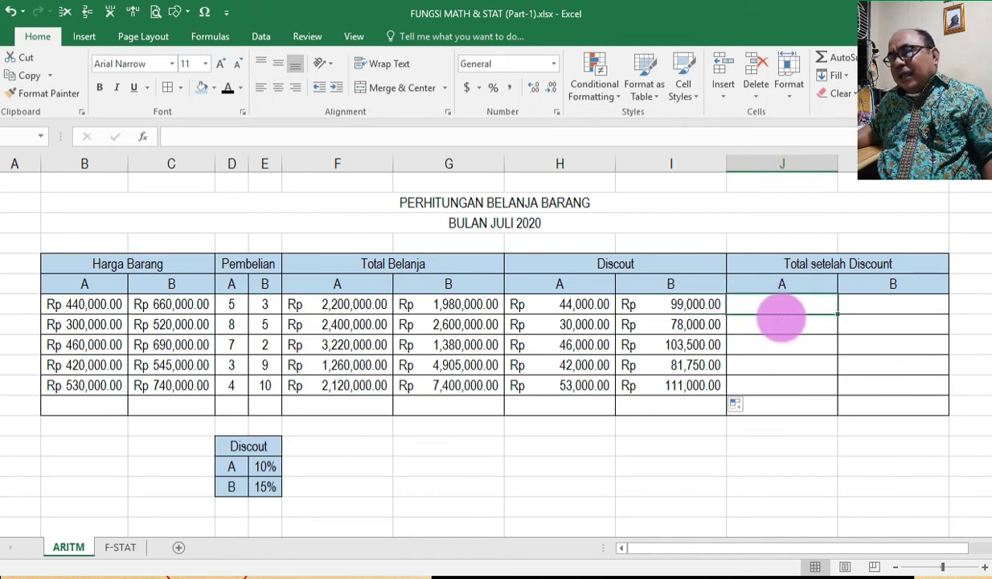
click(781, 318)
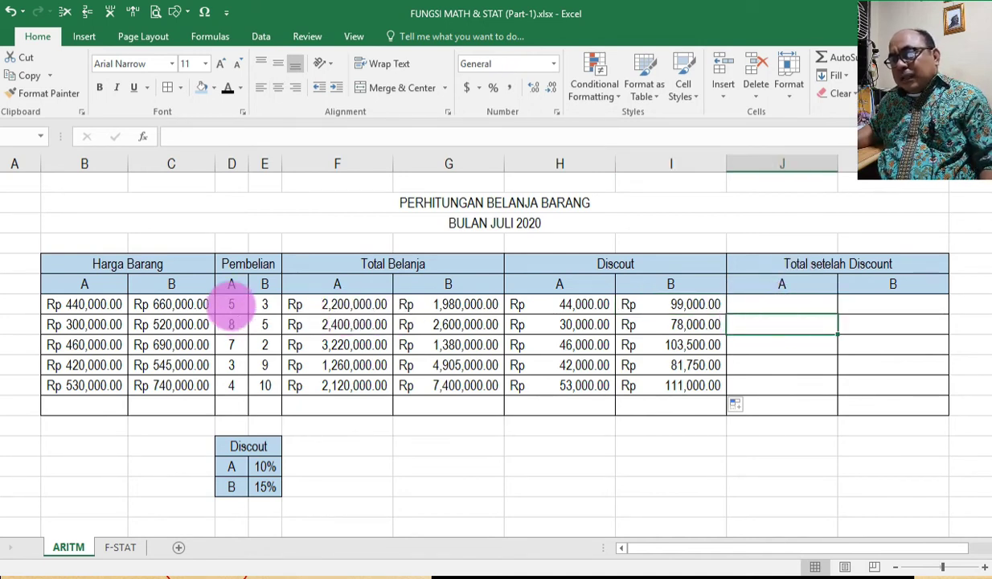
drag(232, 304, 265, 304)
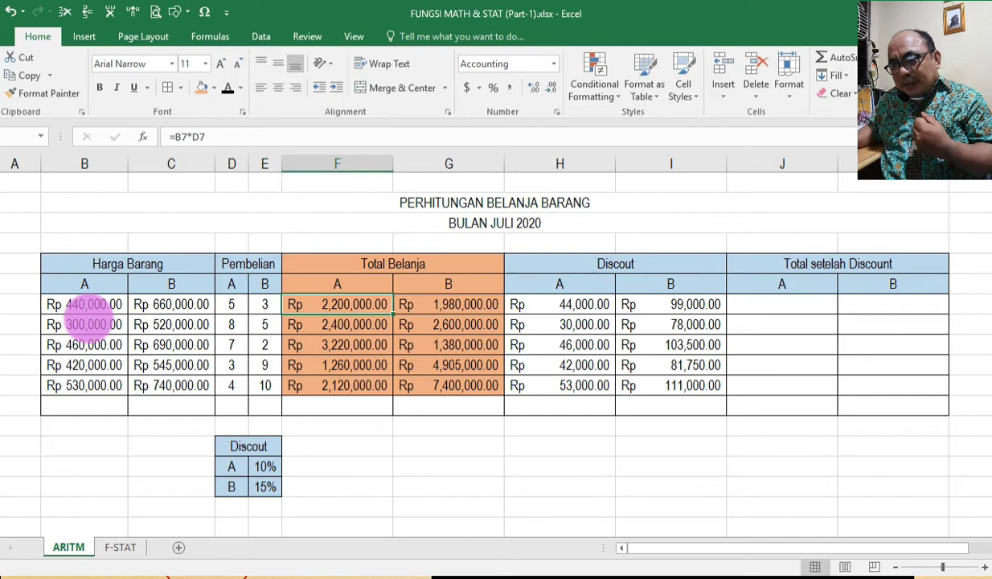
Enter =(B7-H7)*D7 in J7 as the first Total setelah Discount A amount and clear the cell again
click(85, 304)
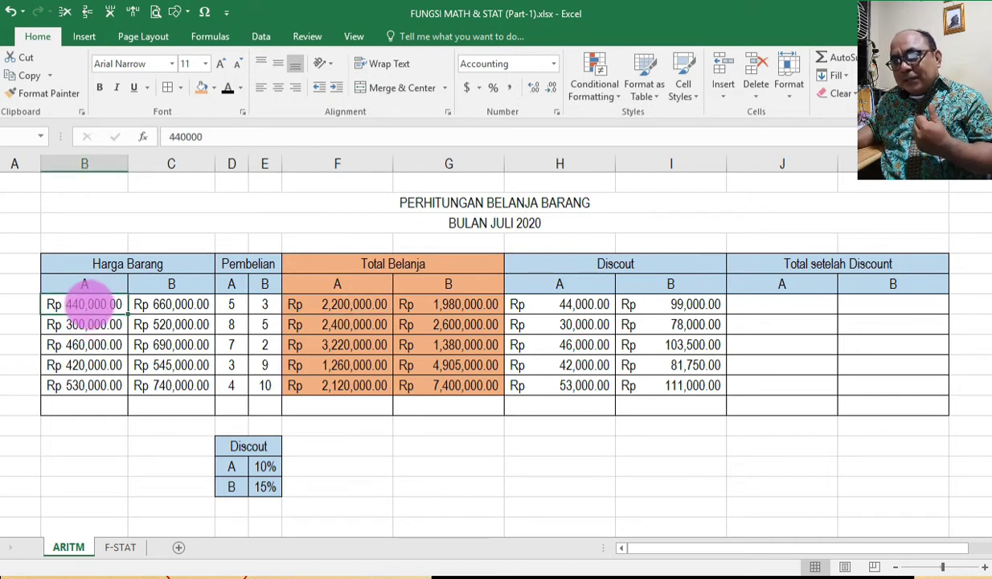
click(585, 305)
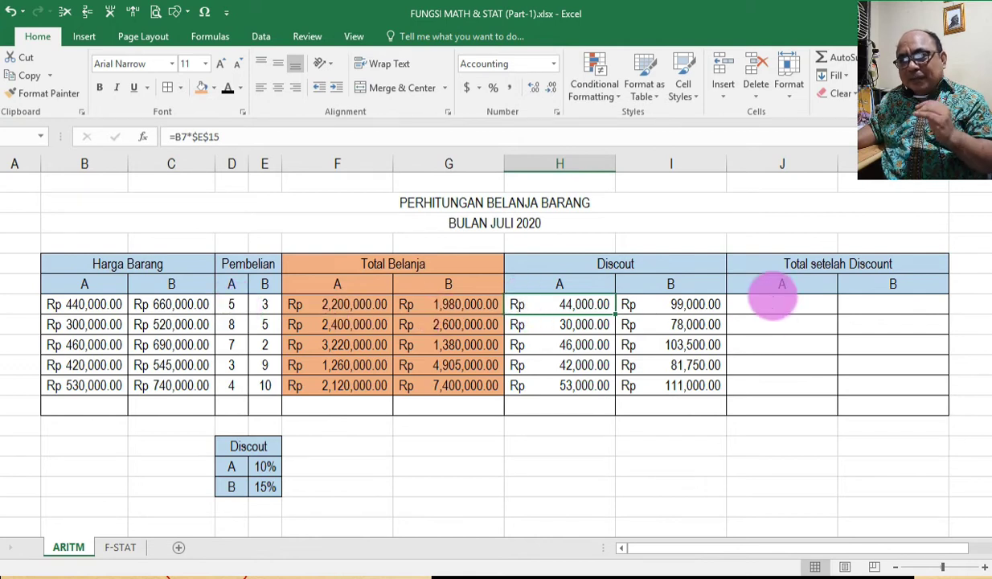
click(771, 299)
text(=)
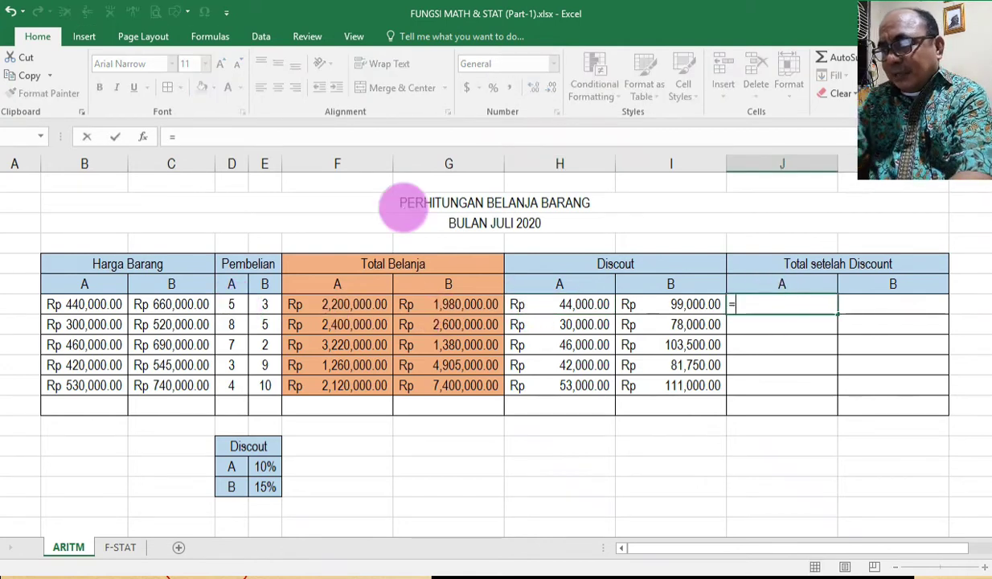
text(()
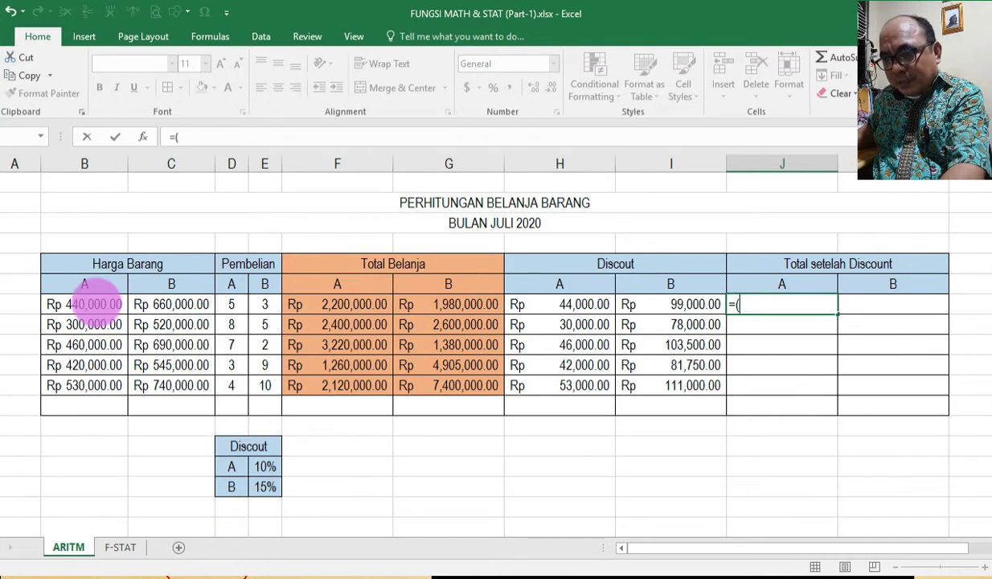
click(84, 304)
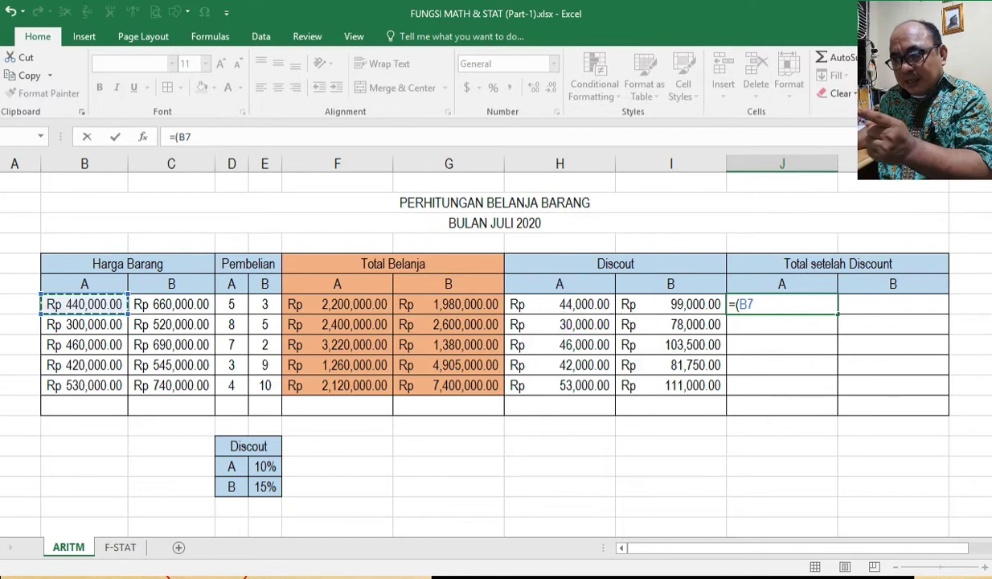
text(-)
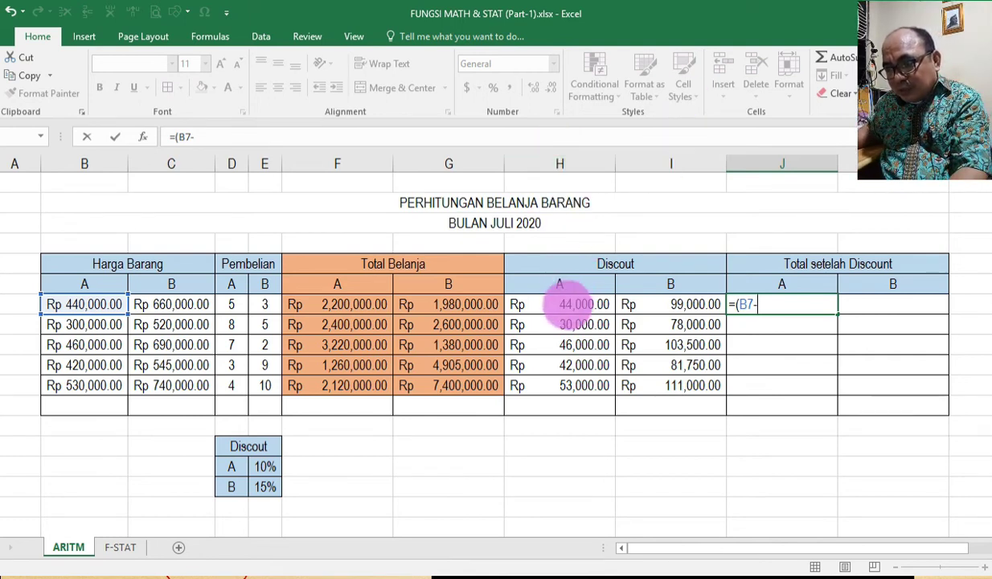
click(567, 305)
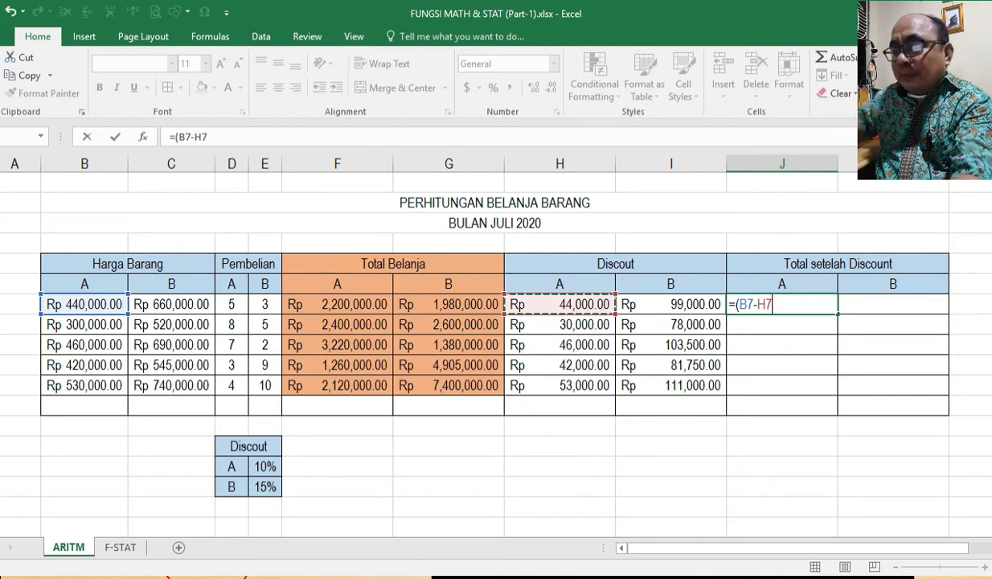
text()*)
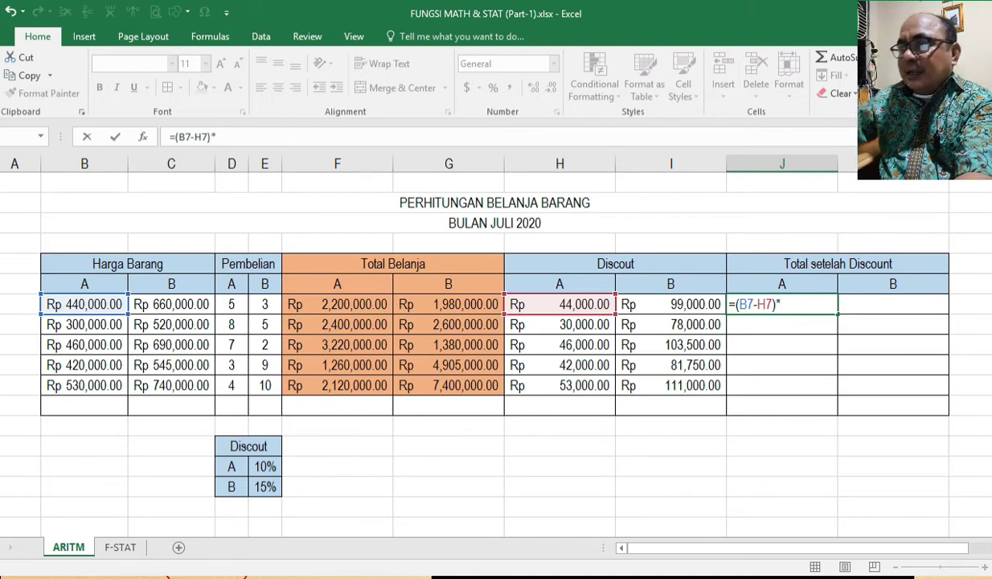
click(232, 304)
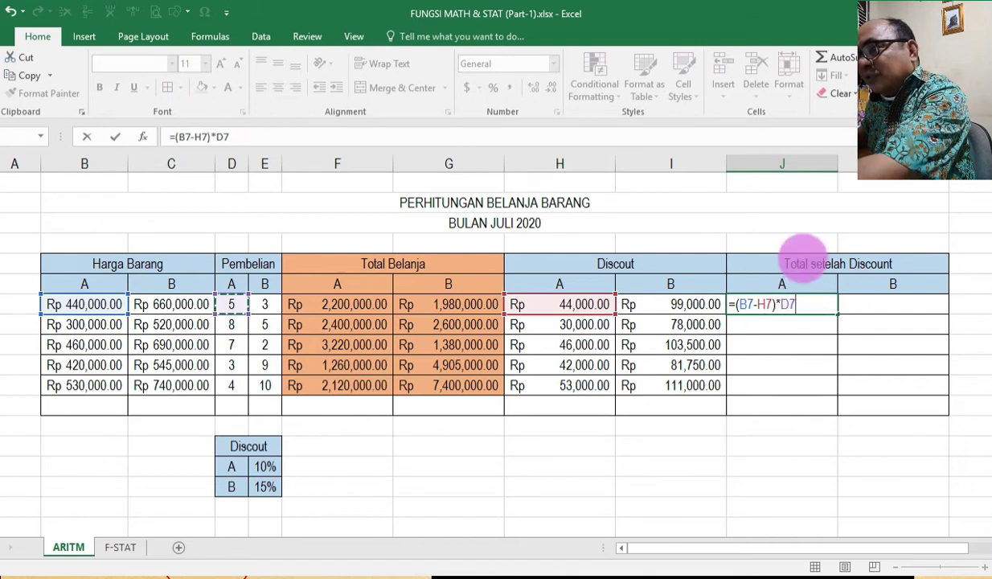
key(Return)
click(796, 302)
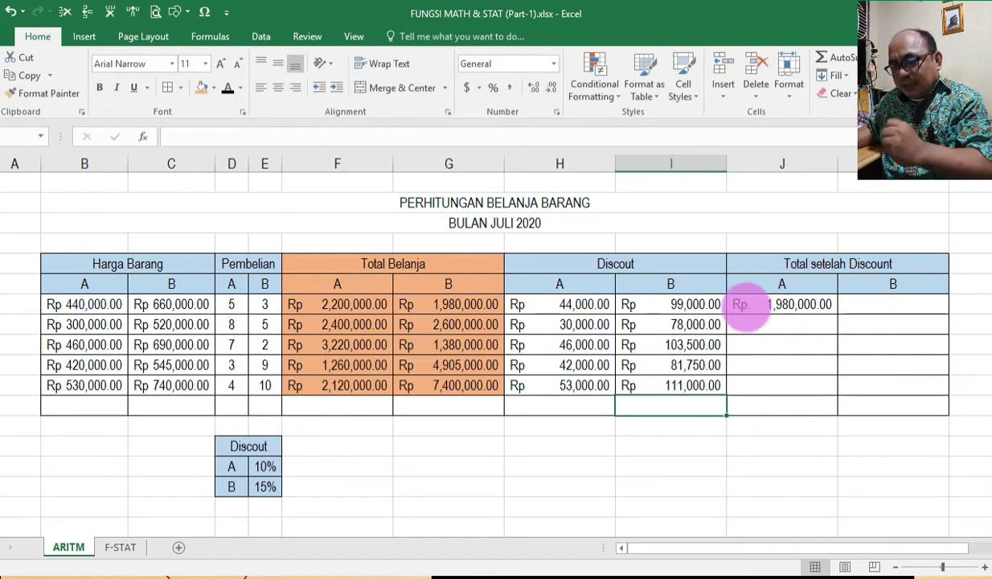
key(Delete)
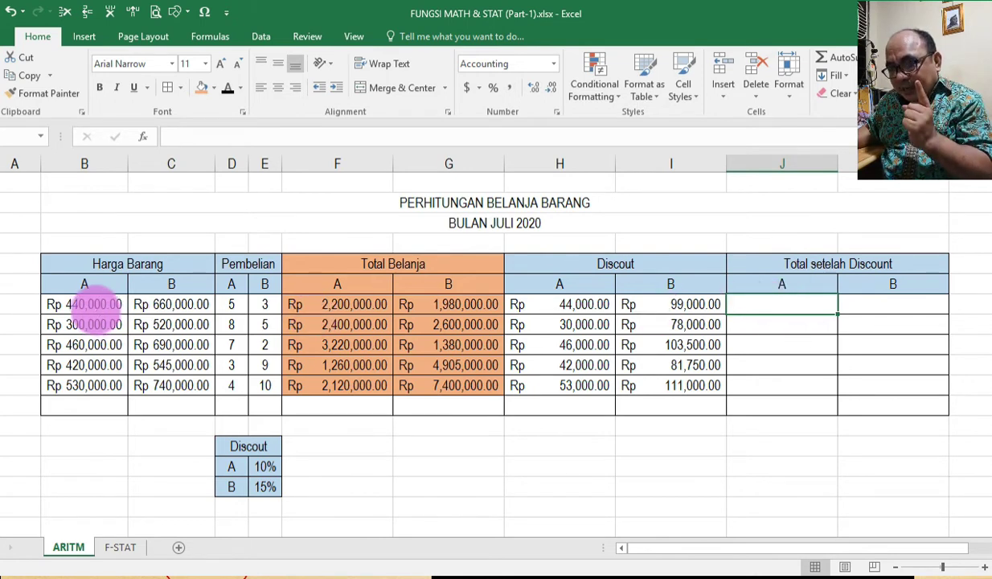
Calculate the first Total setelah Discount A amount with =(B7-H7)*D7 and copy the formula down through the other four item rows
click(95, 306)
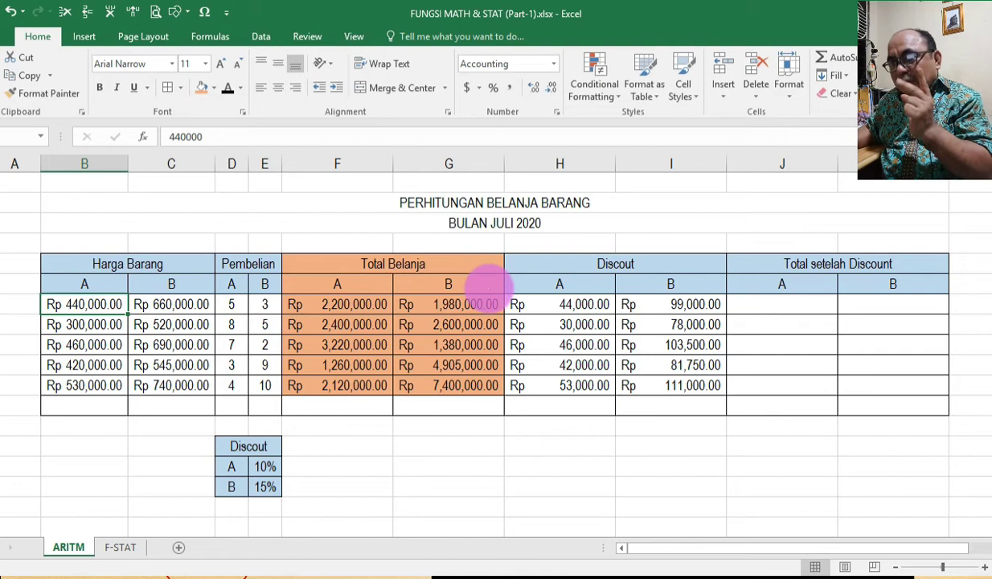
click(572, 305)
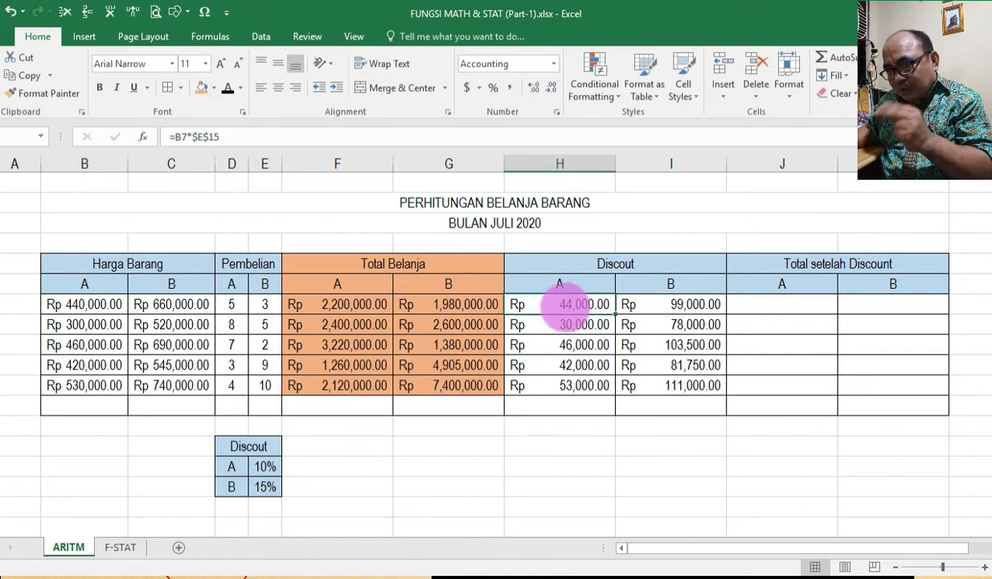
click(231, 305)
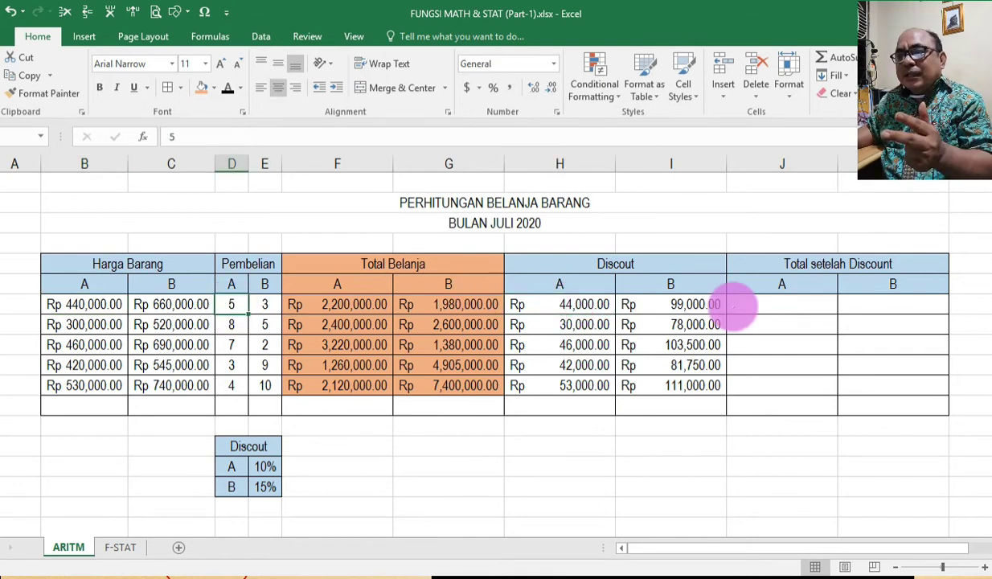
click(738, 308)
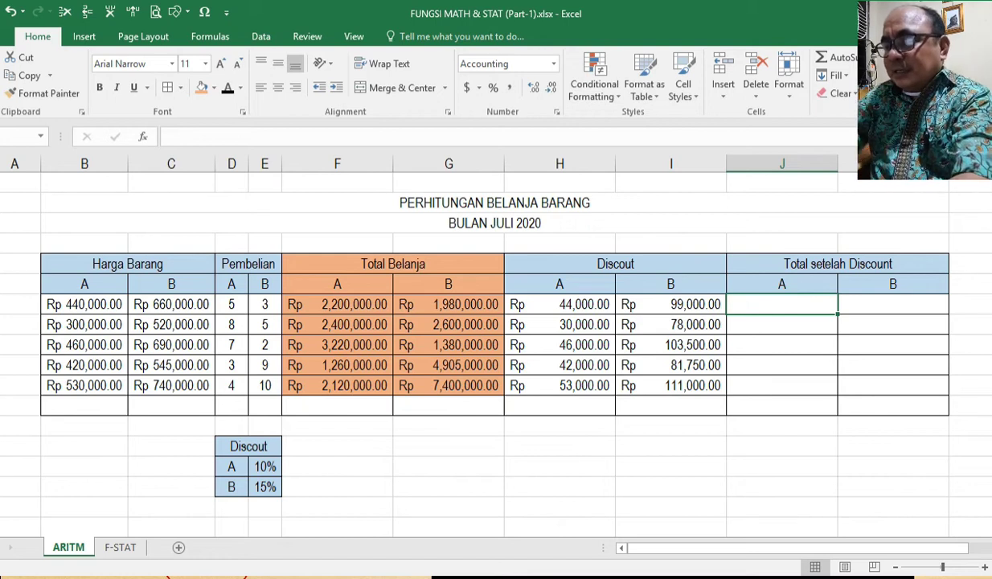
text(=)
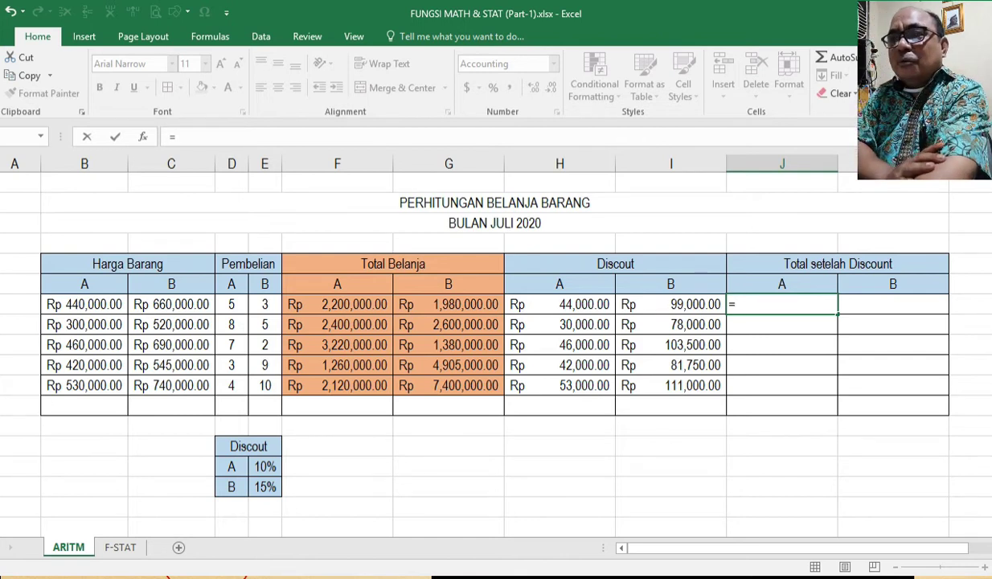
text(()
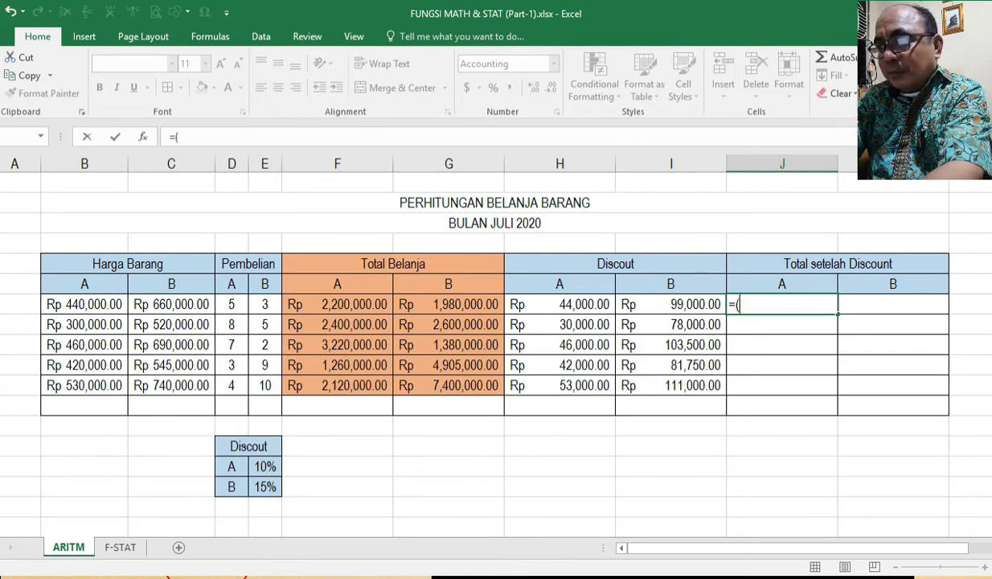
text(B7)
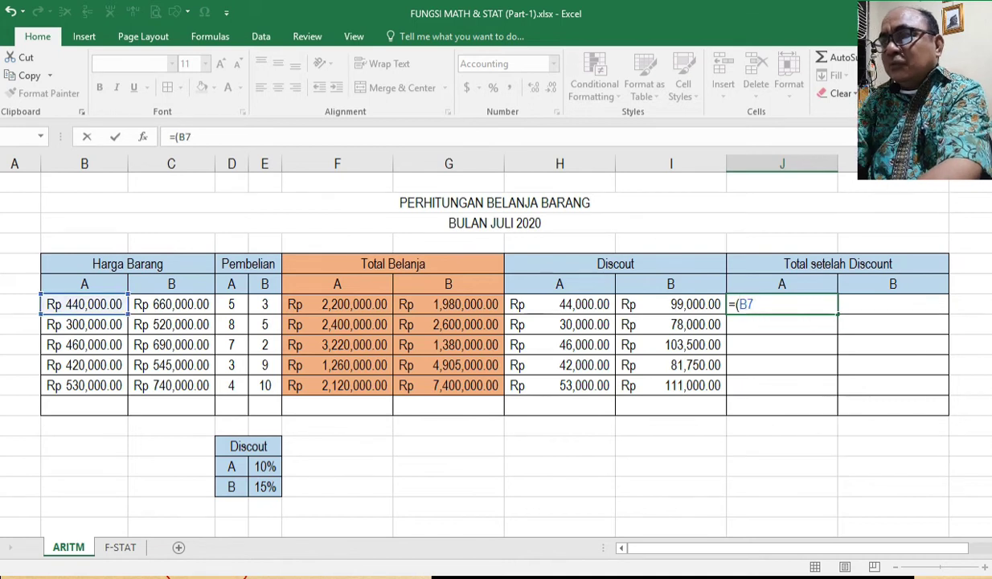
text(-)
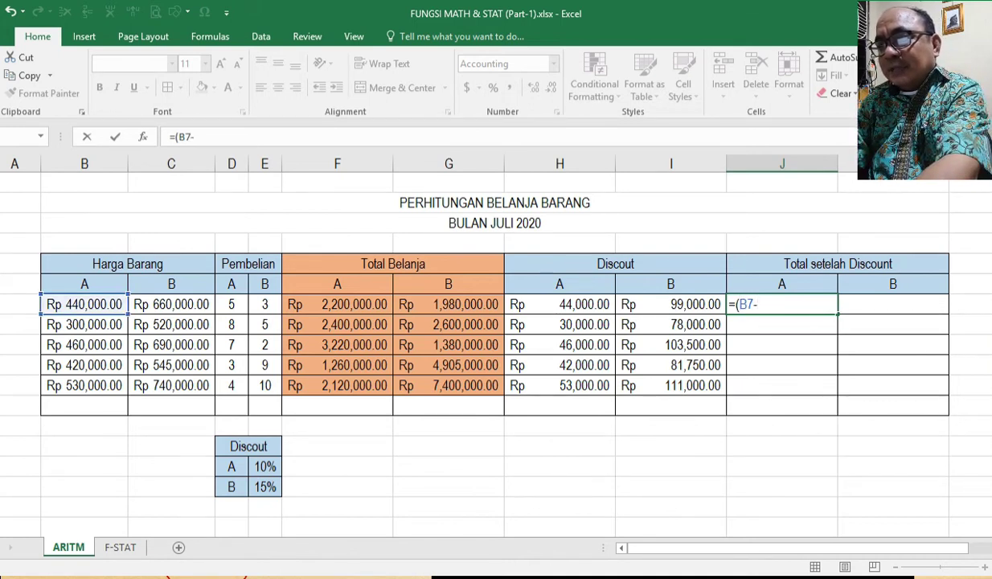
text(H7)
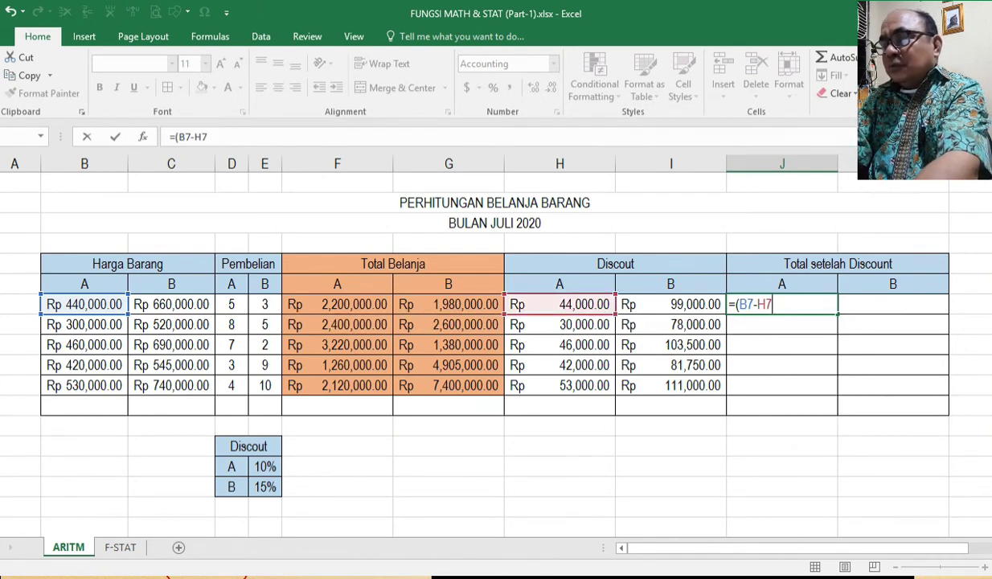
text())
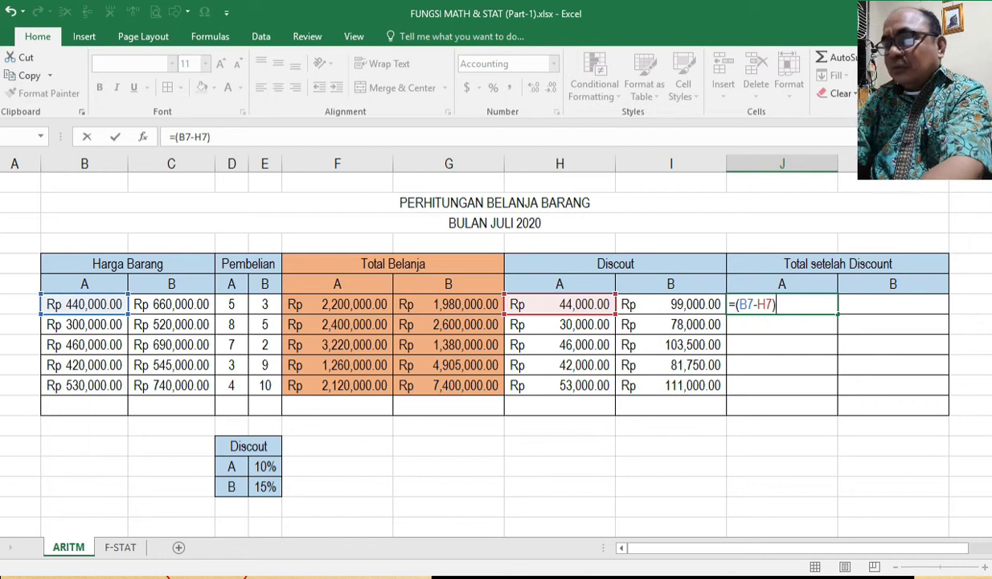
text(*)
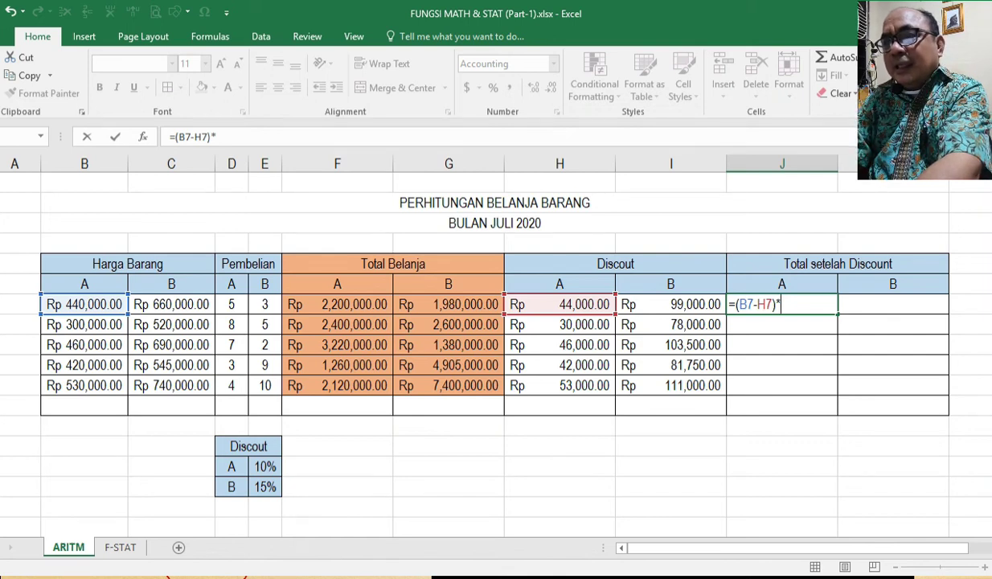
text(D7)
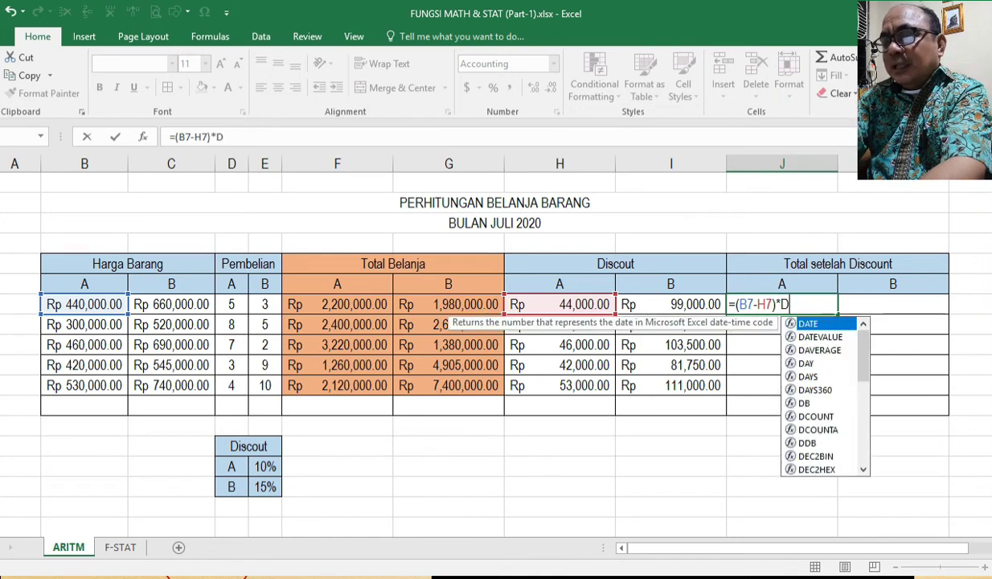
key(Return)
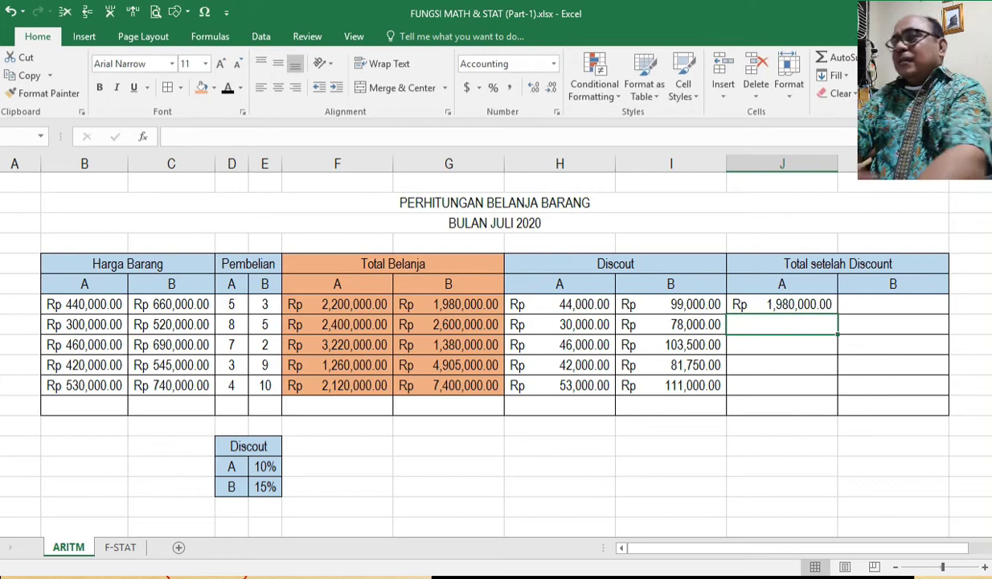
key(Up)
drag(837, 314, 841, 392)
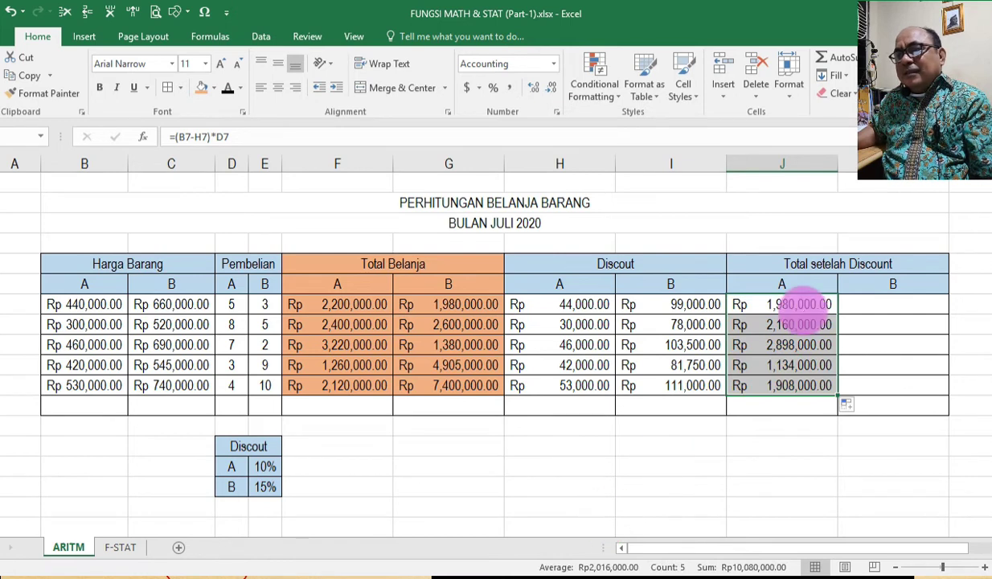
Calculate the first Total setelah Discount B amount in K7 with the formula =(C7-I7)*E7
click(873, 306)
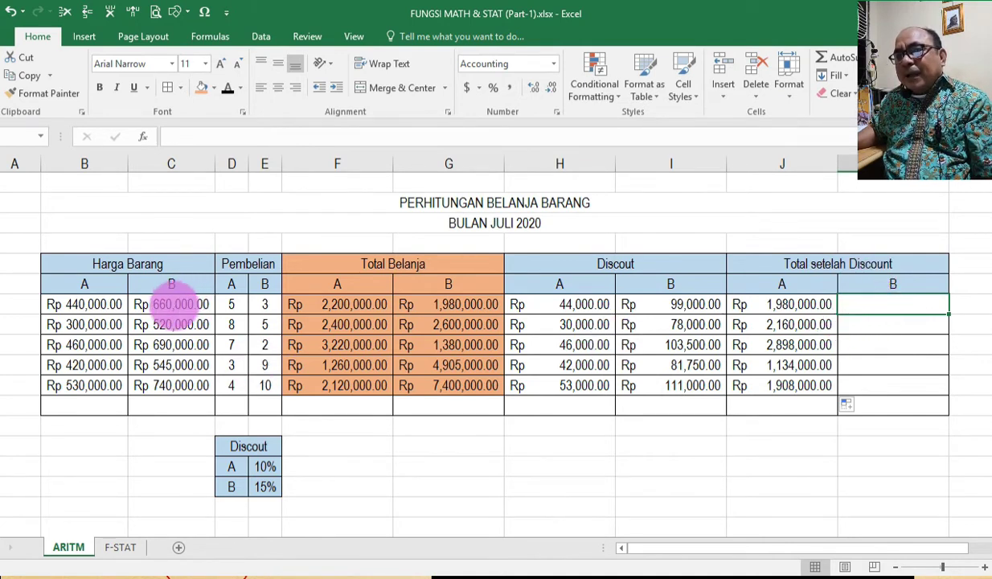
click(172, 304)
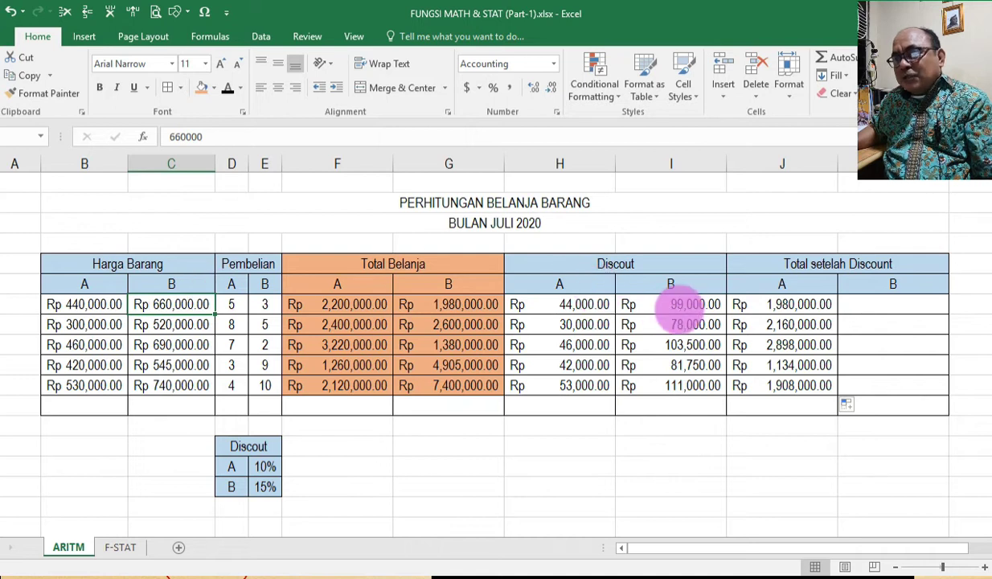
click(681, 307)
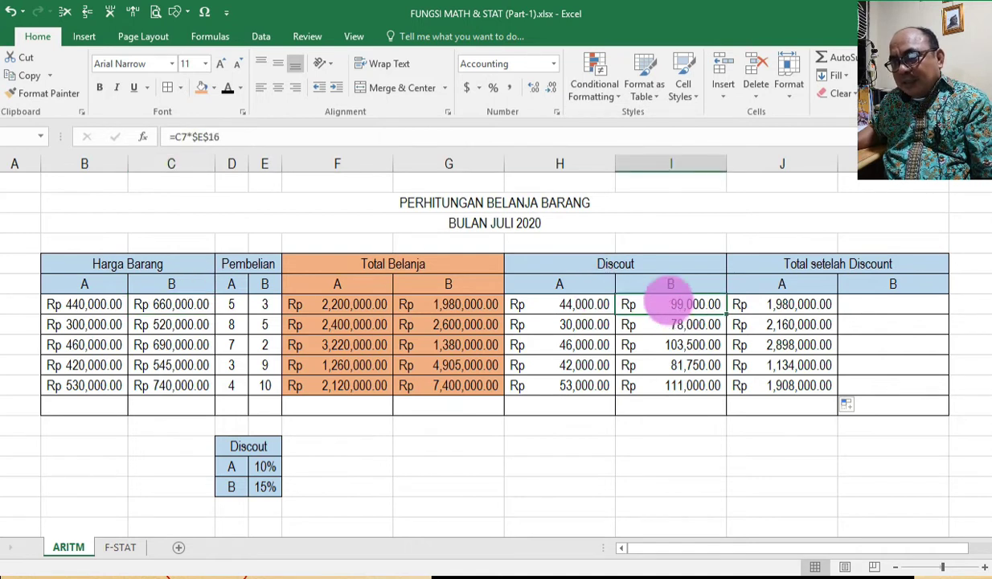
click(266, 306)
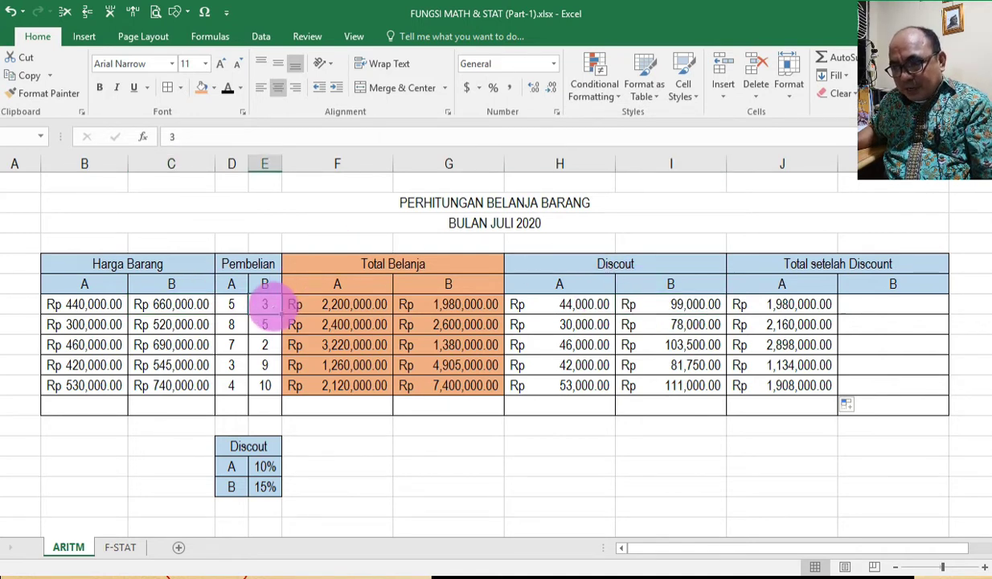
click(858, 305)
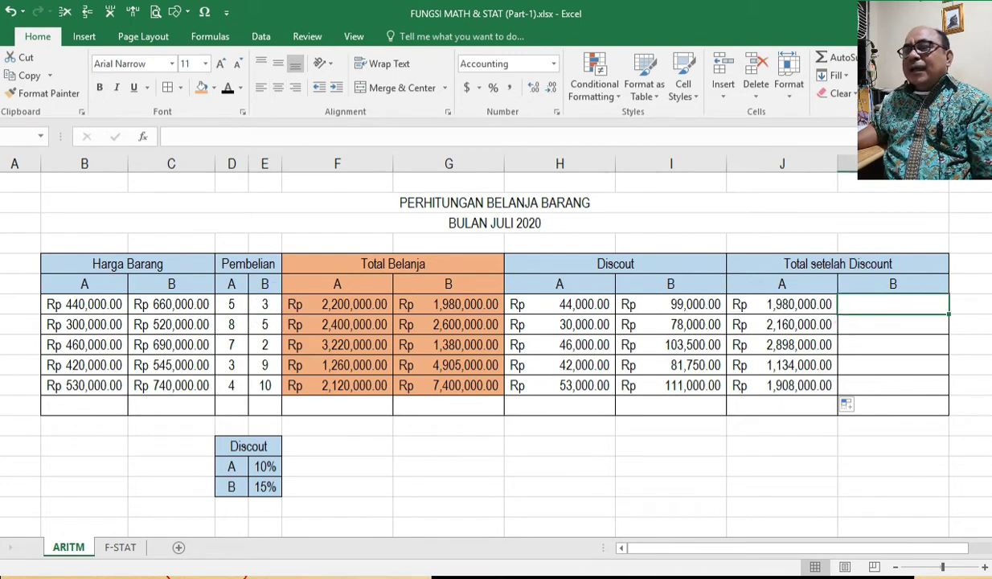
text(=)
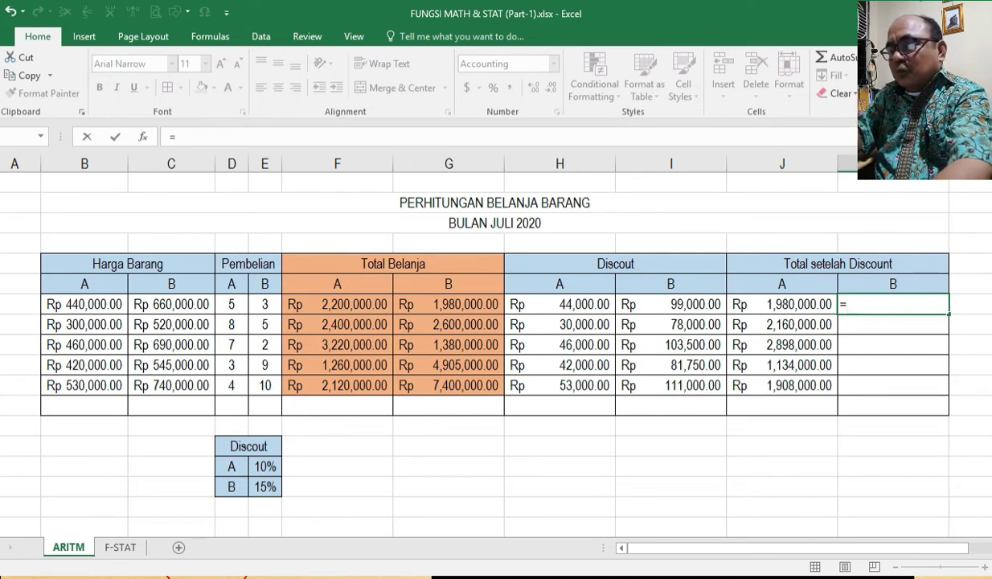
text((C7)
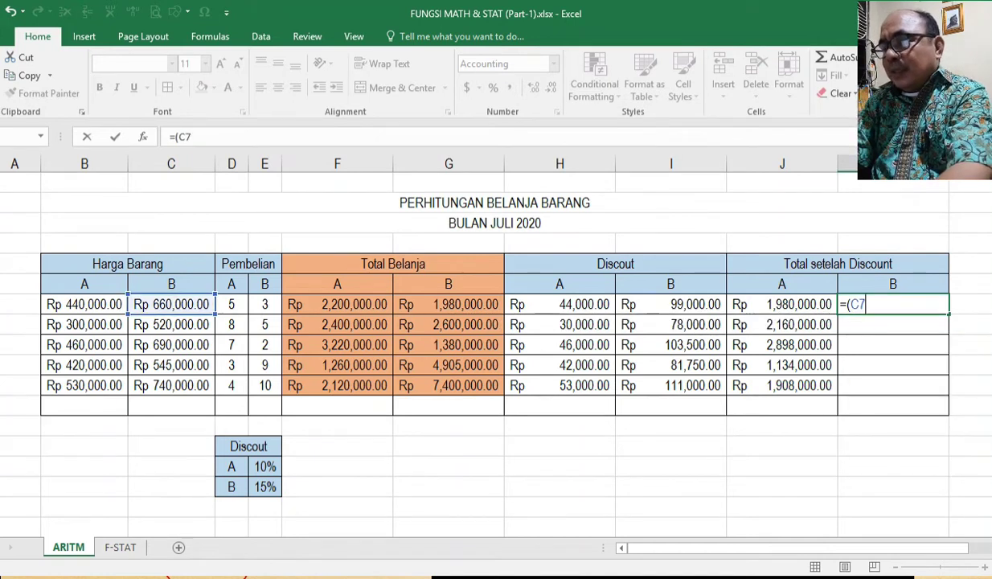
text(-)
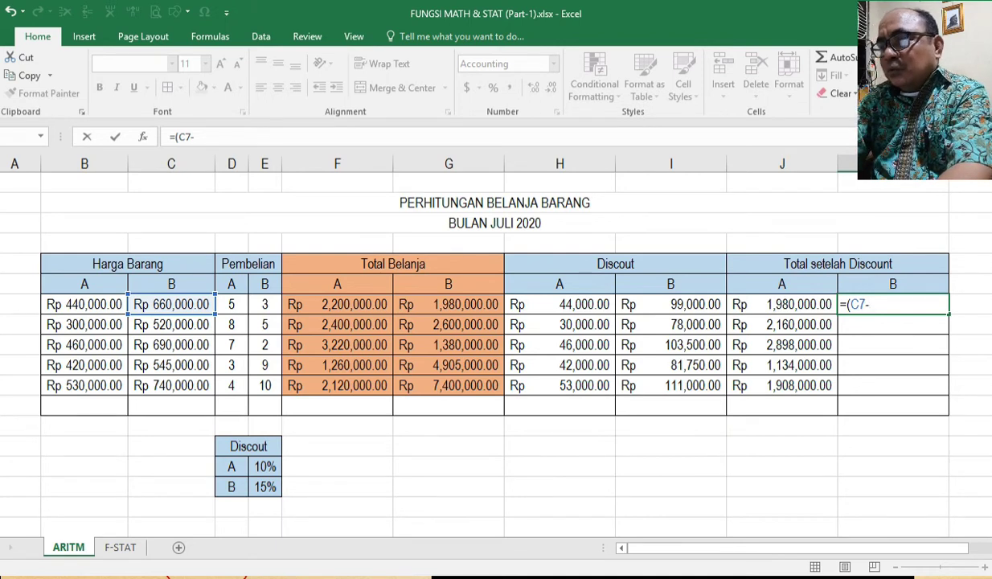
text(I7)
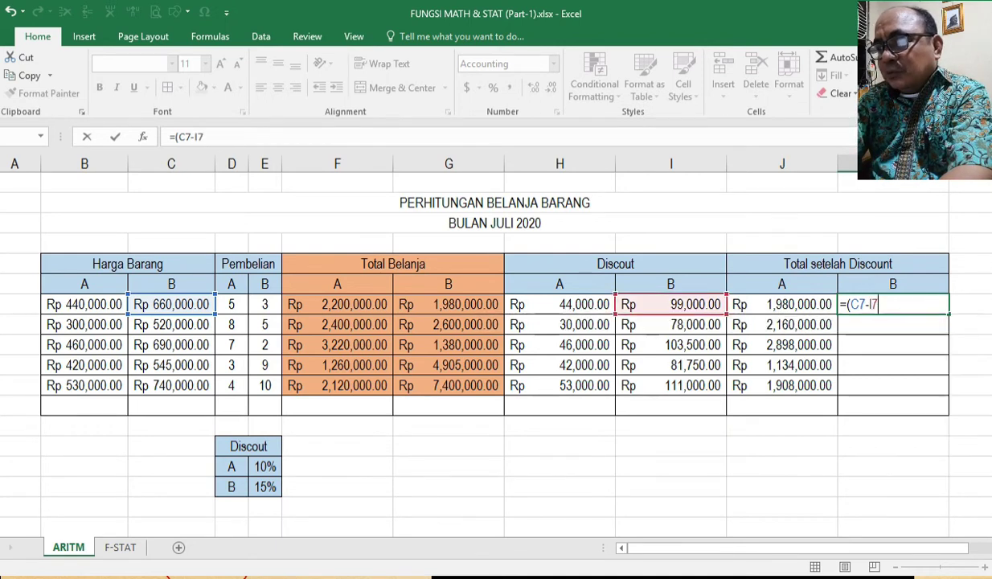
text())
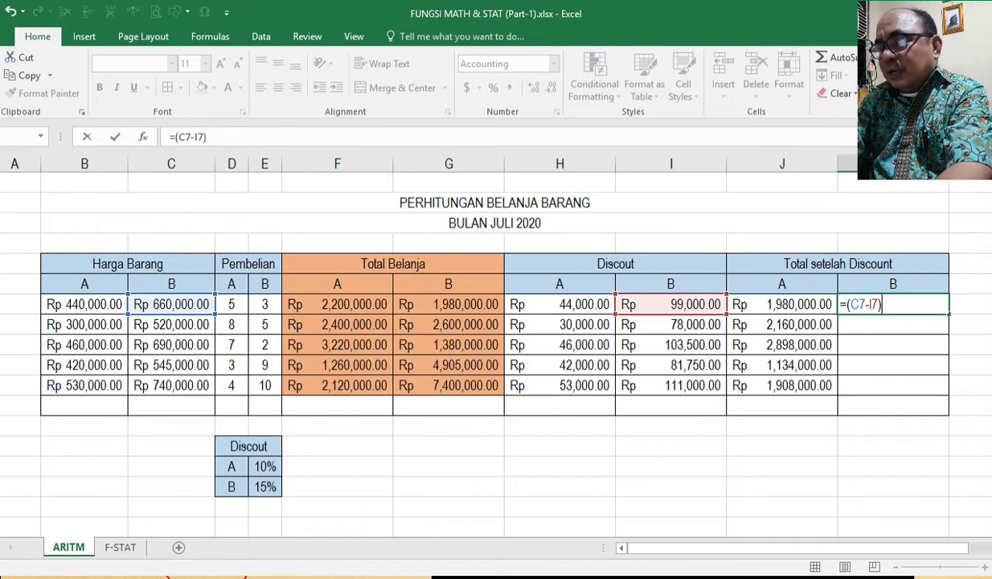
text(*)
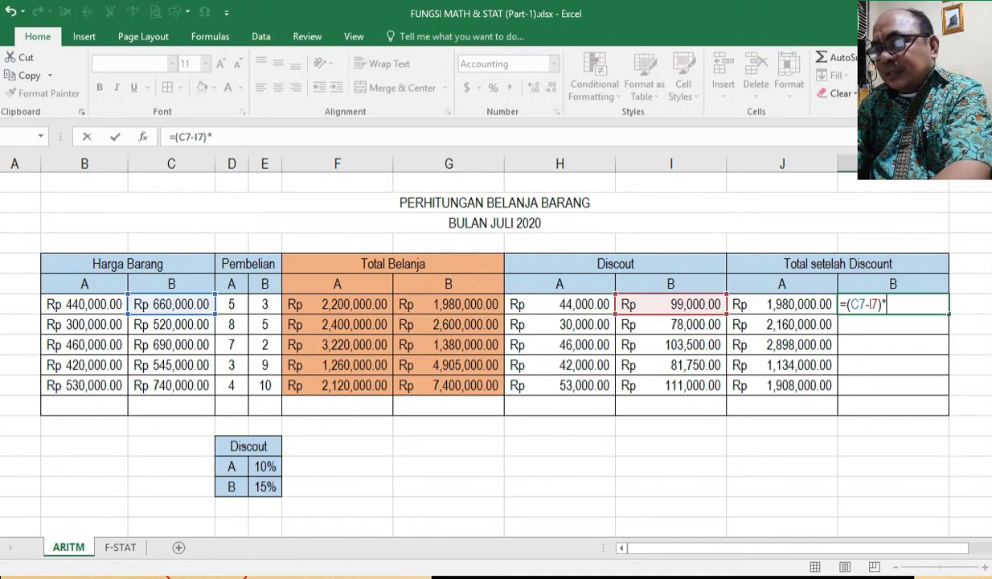
text(E7)
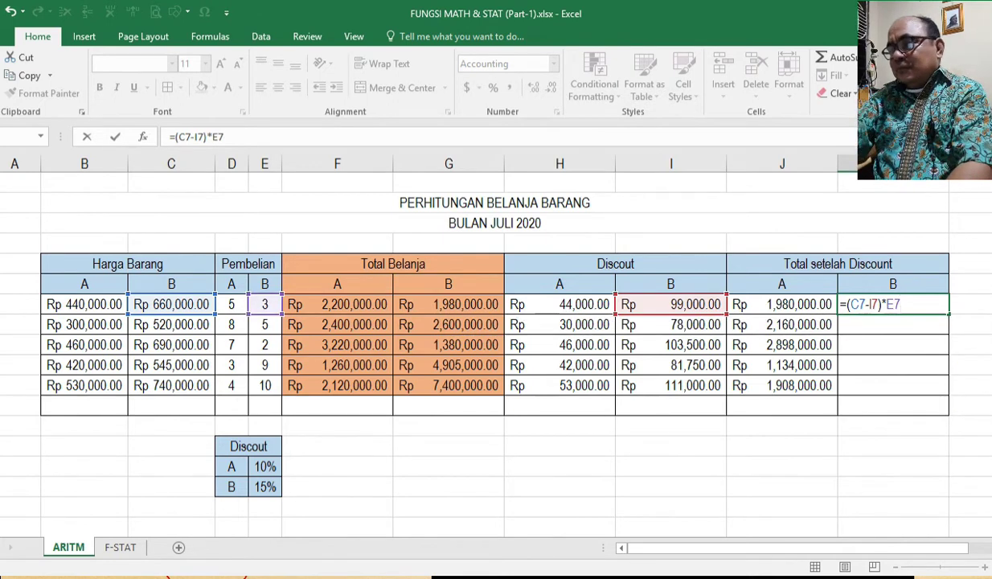
key(Return)
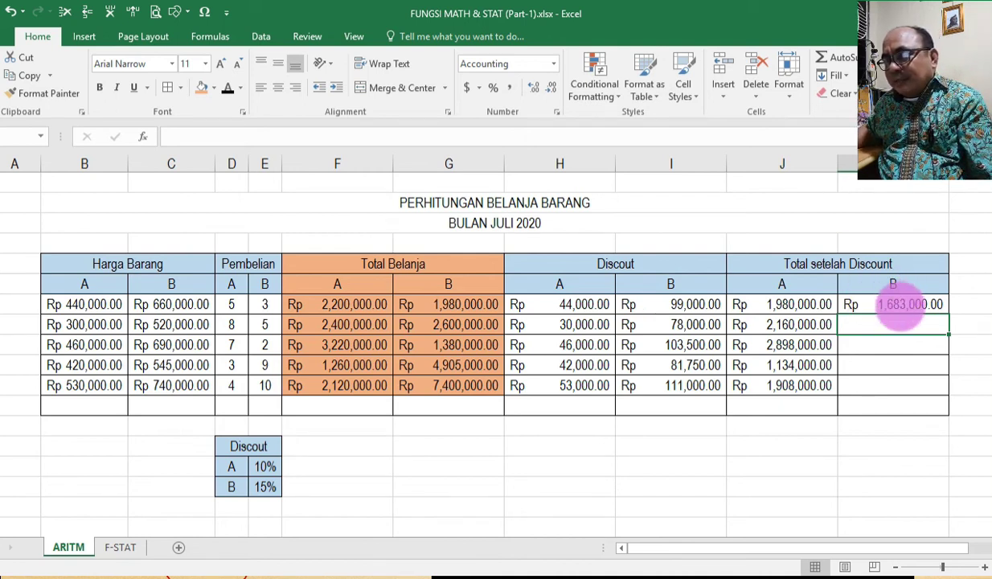
Copy the first Total setelah Discount B formula down through the other four item rows
click(900, 309)
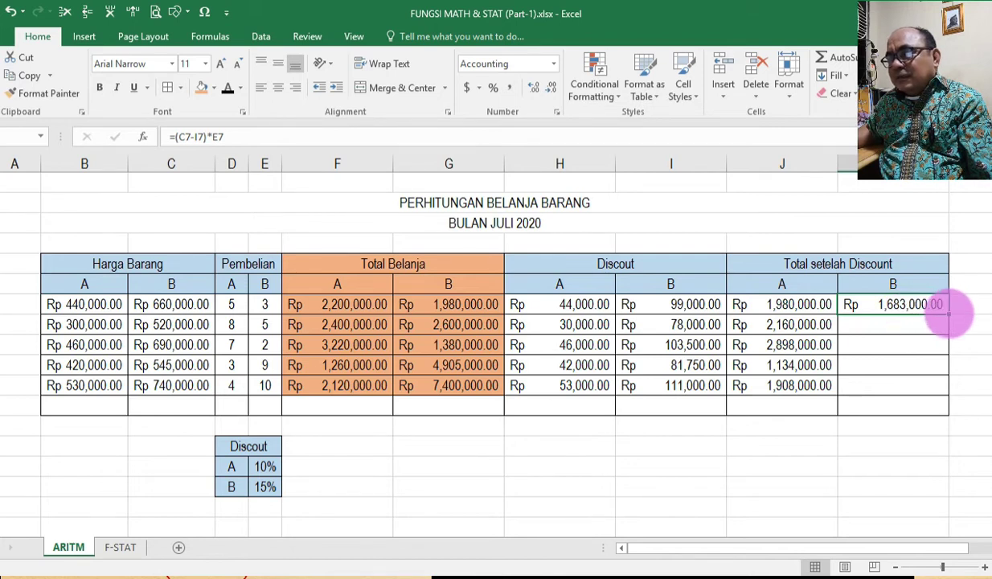
drag(949, 314, 947, 390)
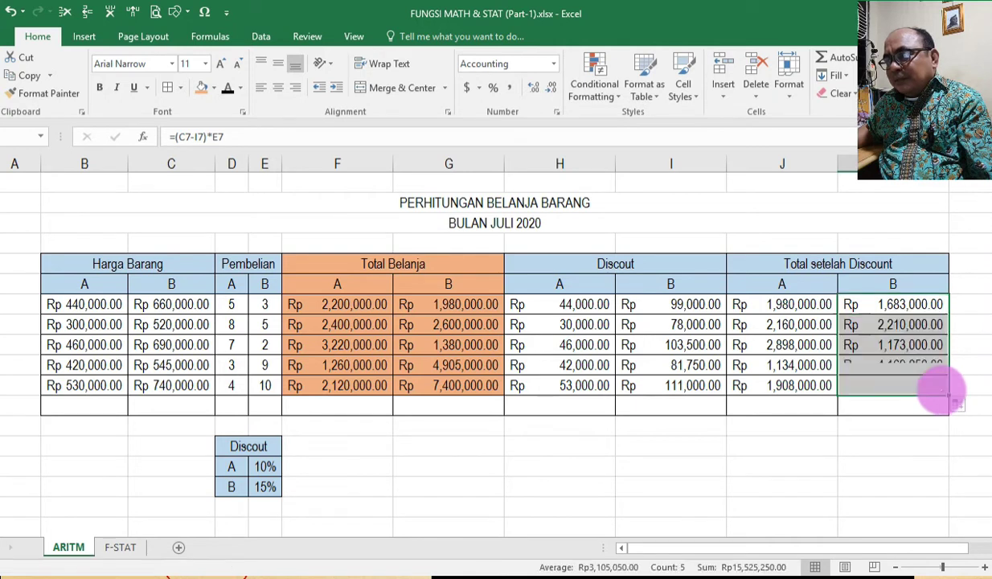
click(581, 362)
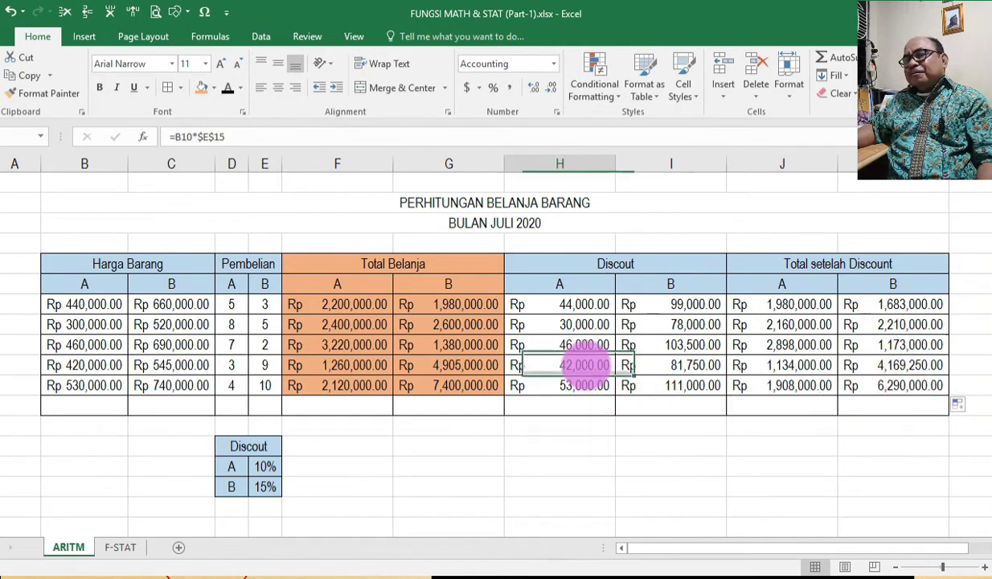
click(872, 324)
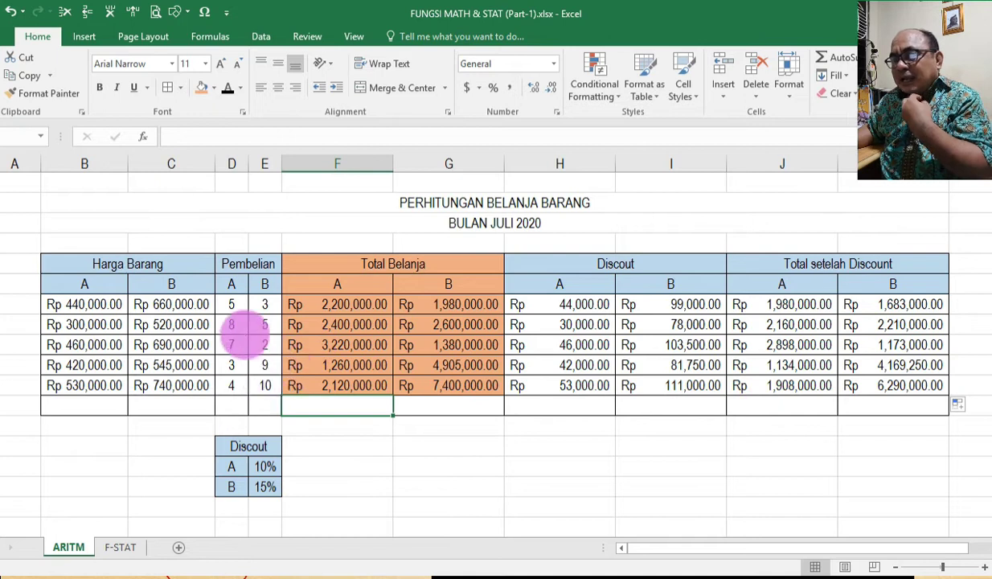
Total the Pembelian A quantities in the empty row below the items with =D7+D8+D9+D10+D11
click(232, 306)
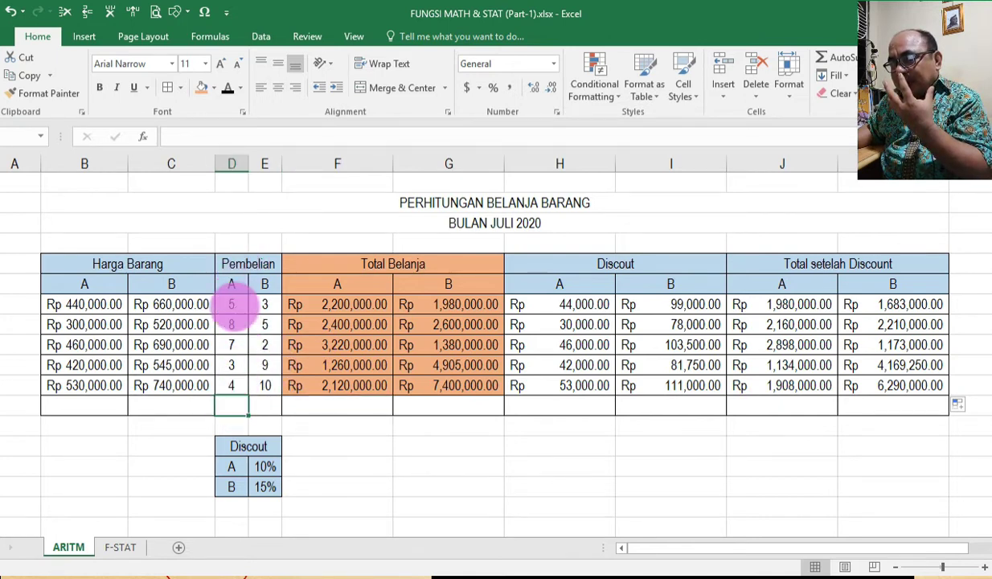
click(237, 406)
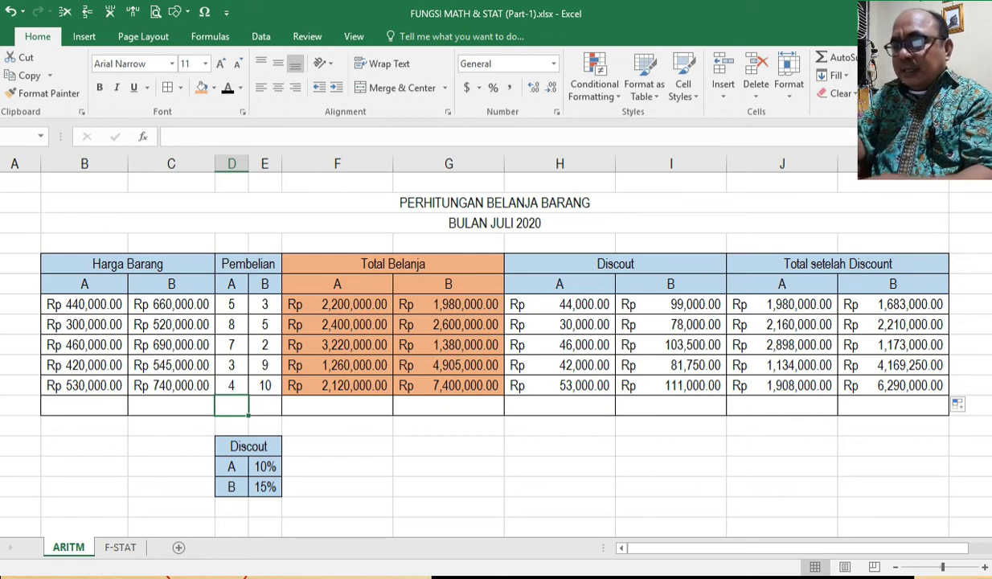
text(=)
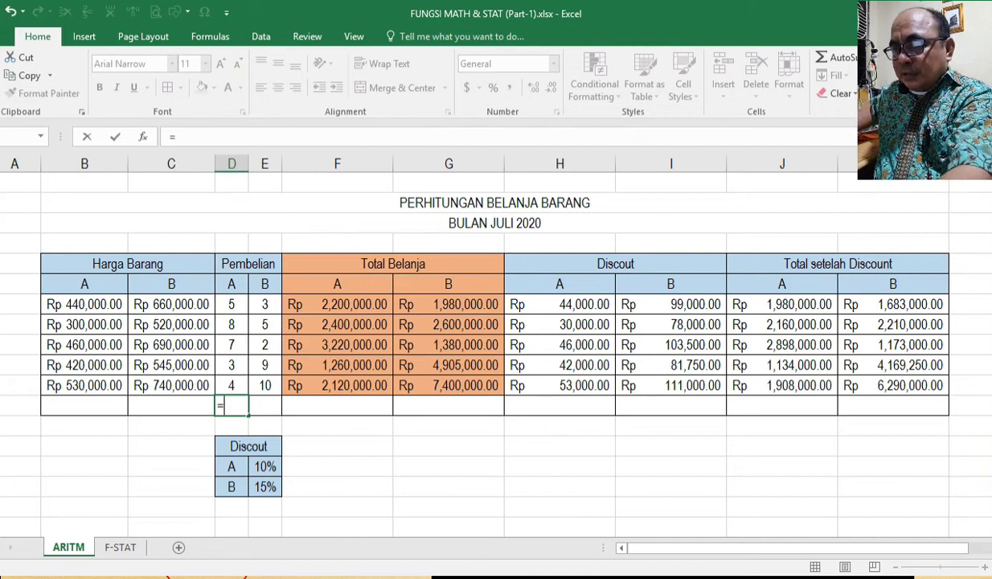
click(232, 304)
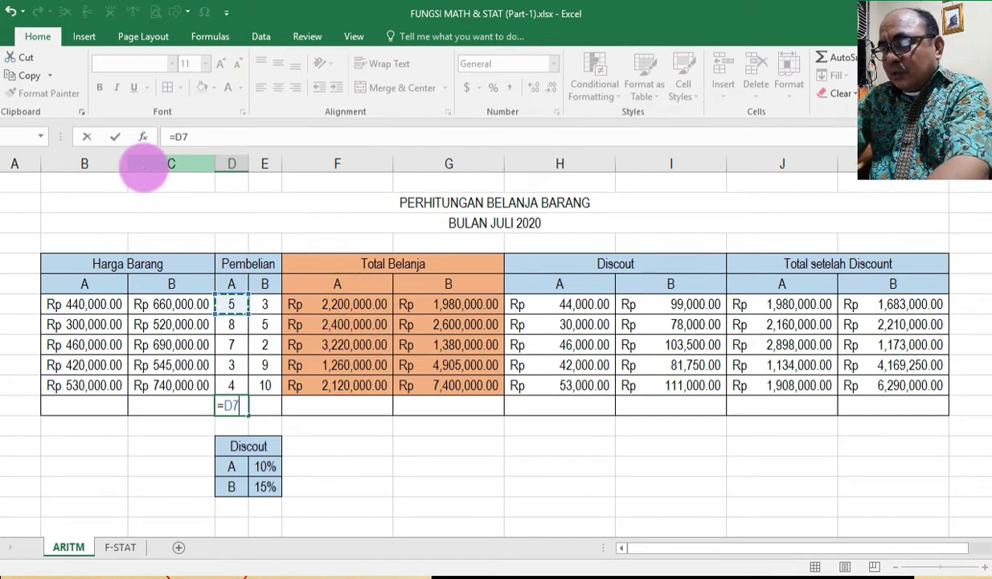
text(+)
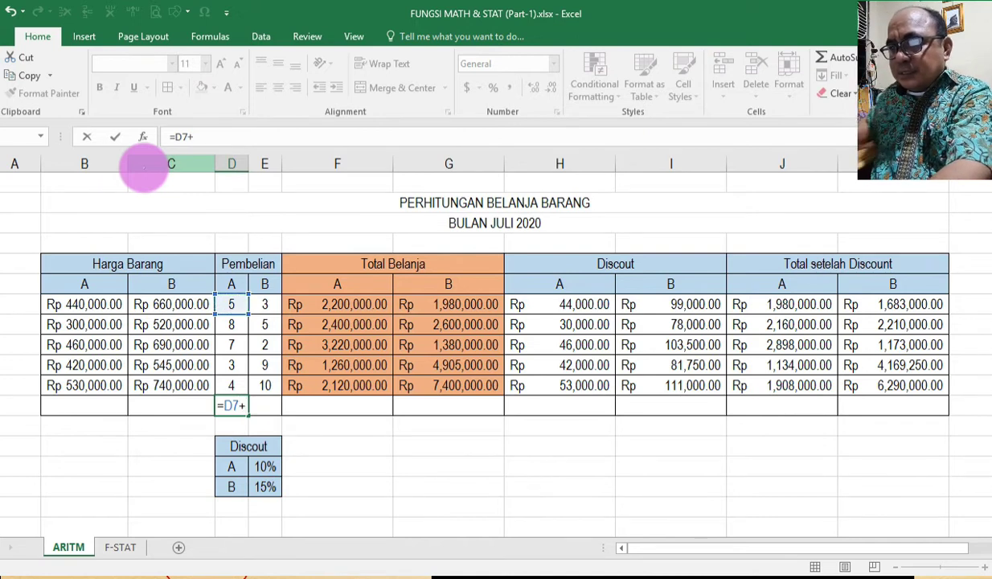
click(232, 324)
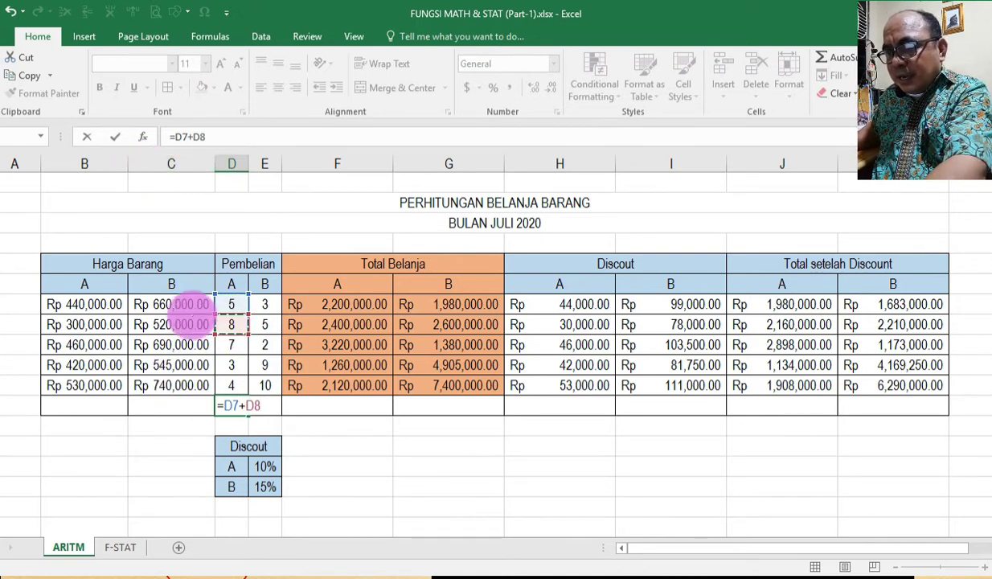
text(+)
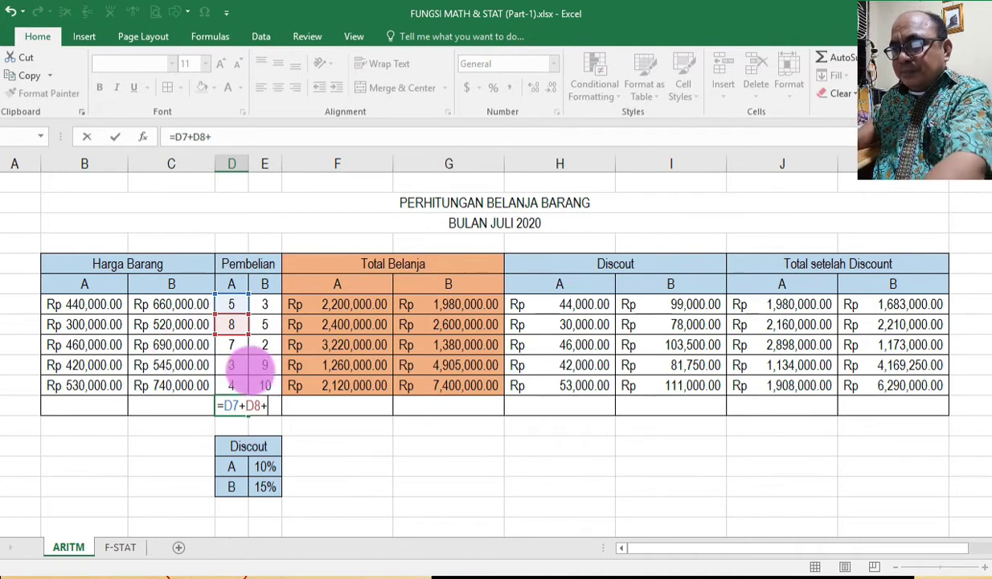
click(238, 344)
text(+)
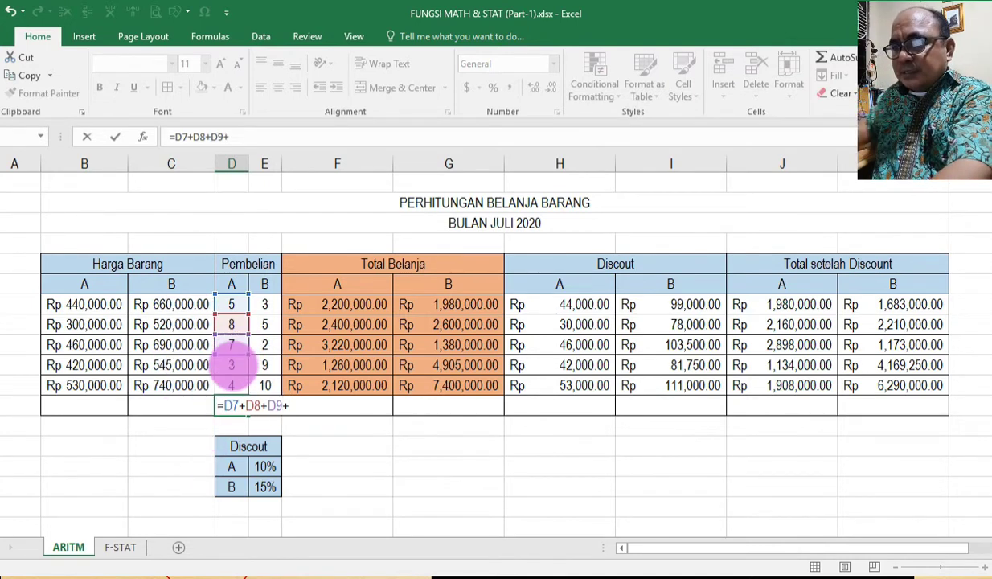
click(231, 364)
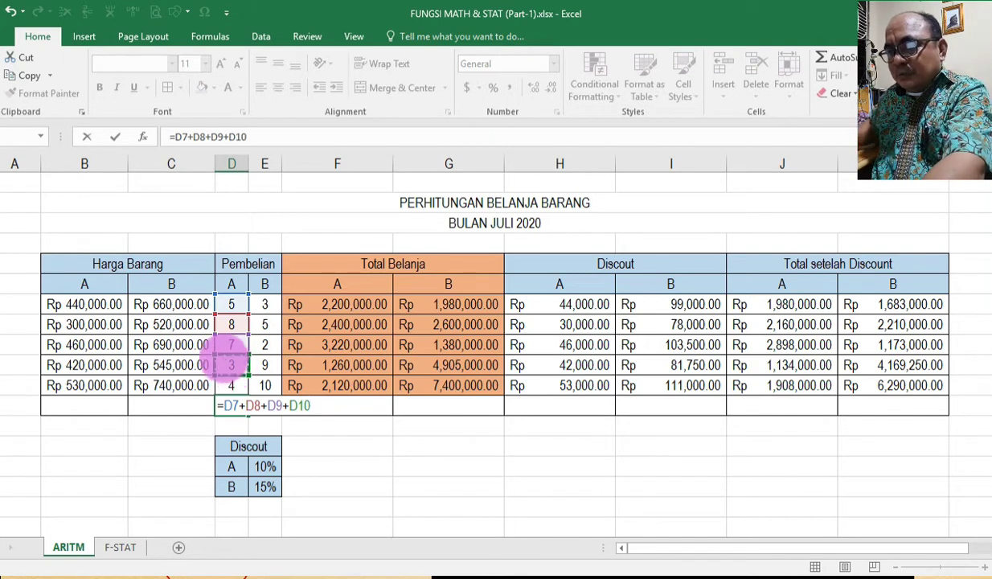
text(+)
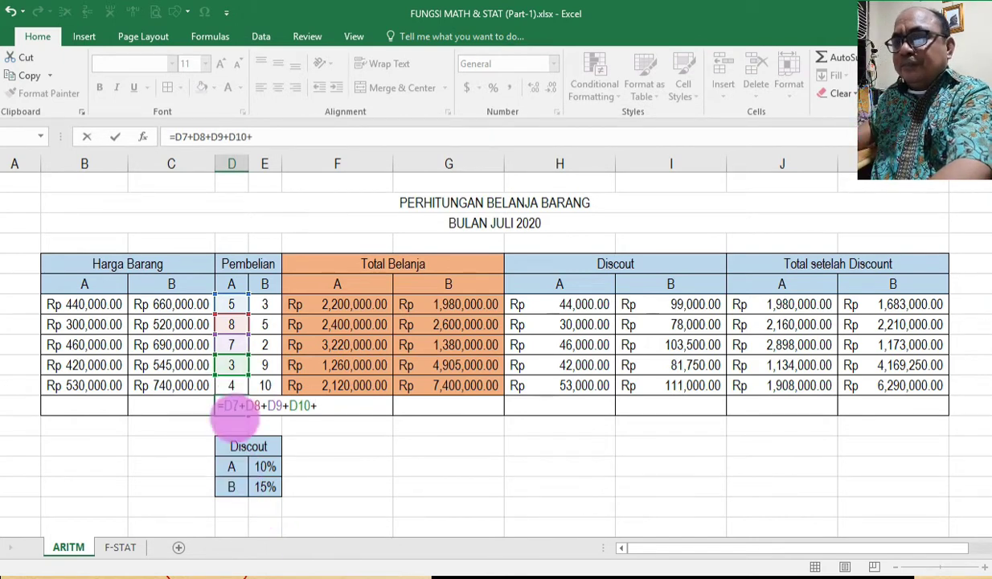
click(232, 386)
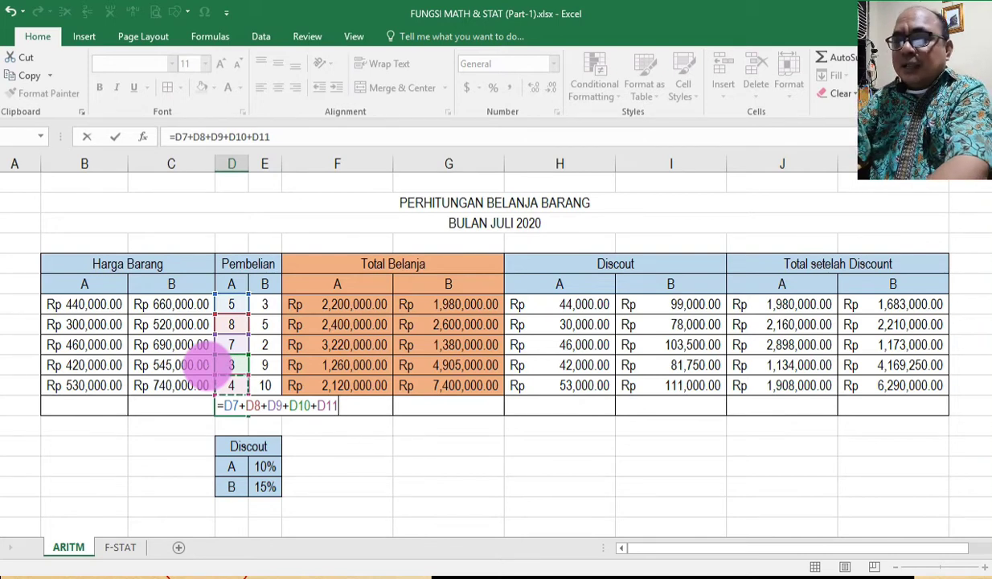
key(Return)
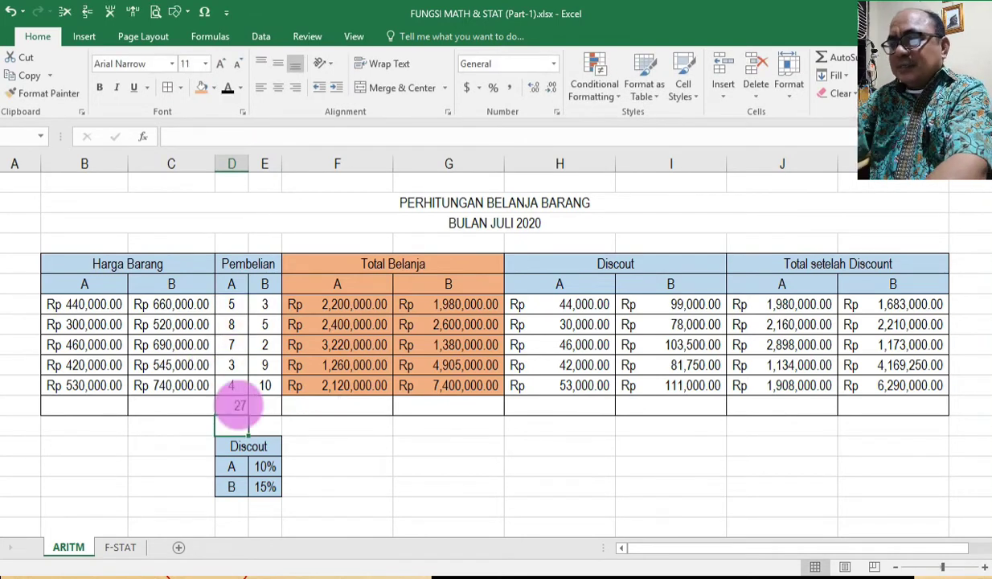
Copy the Pembelian A total formula into the Pembelian B total cell and check the cell references of the copied formula
click(236, 404)
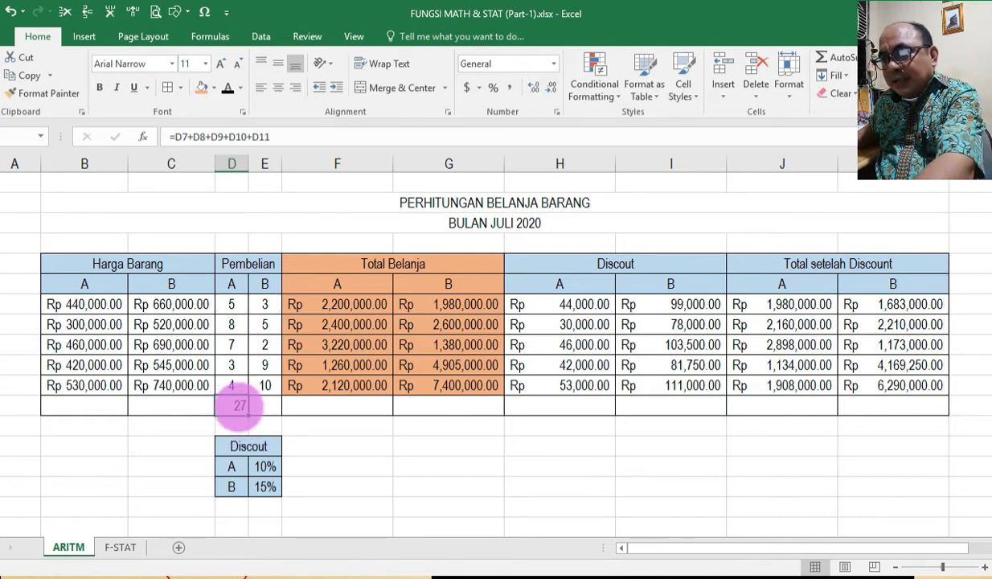
key(ctrl+c)
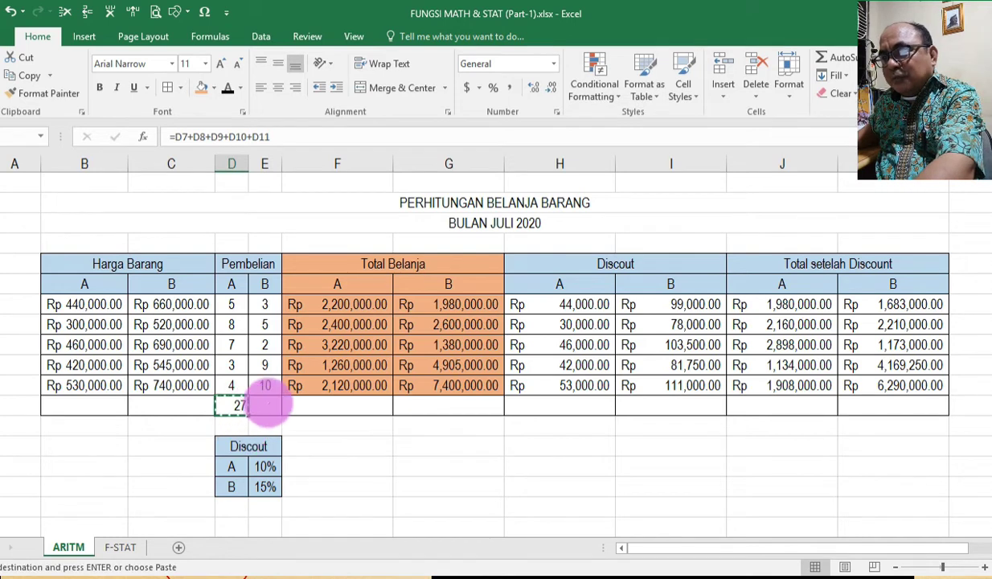
click(268, 404)
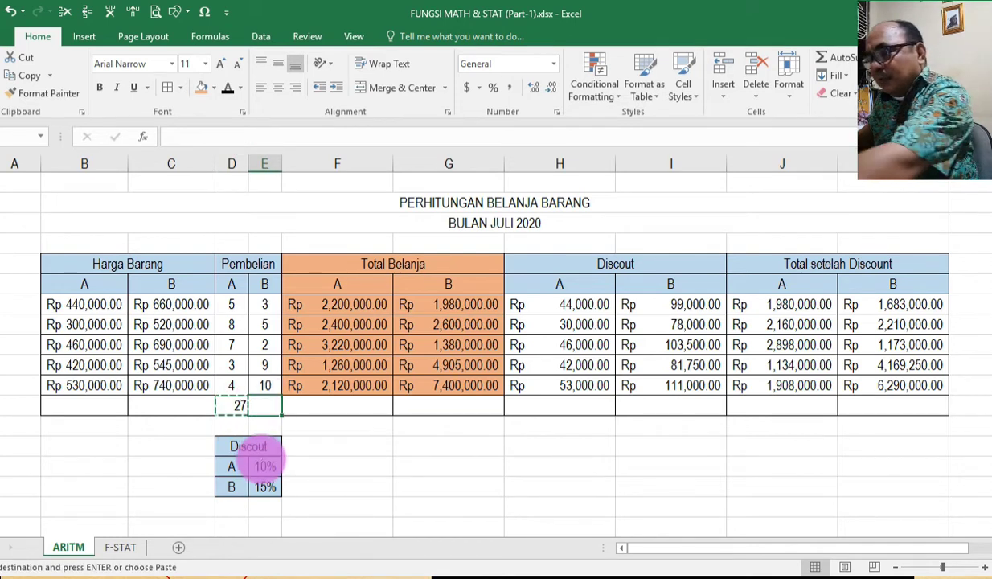
key(Return)
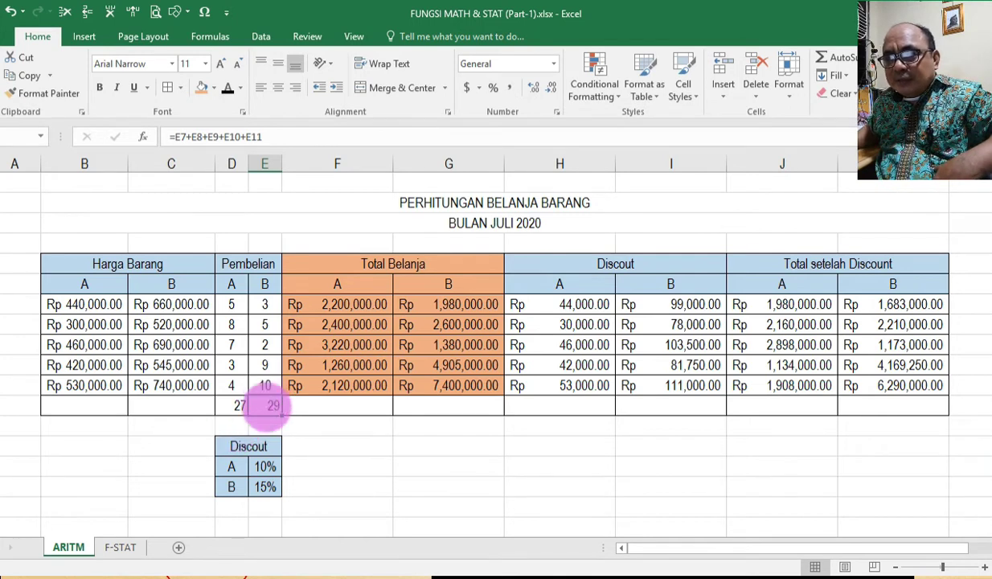
double_click(268, 407)
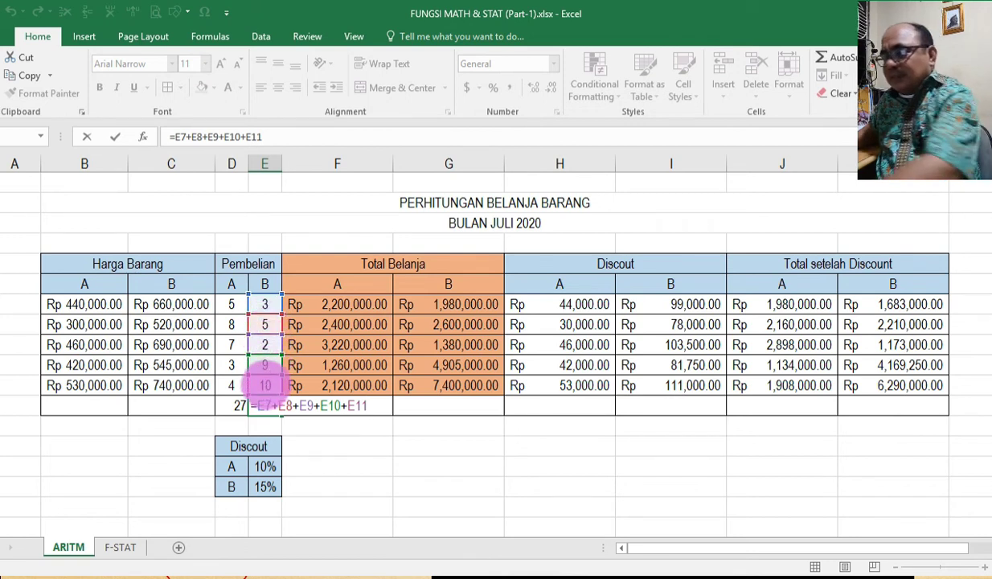
key(Return)
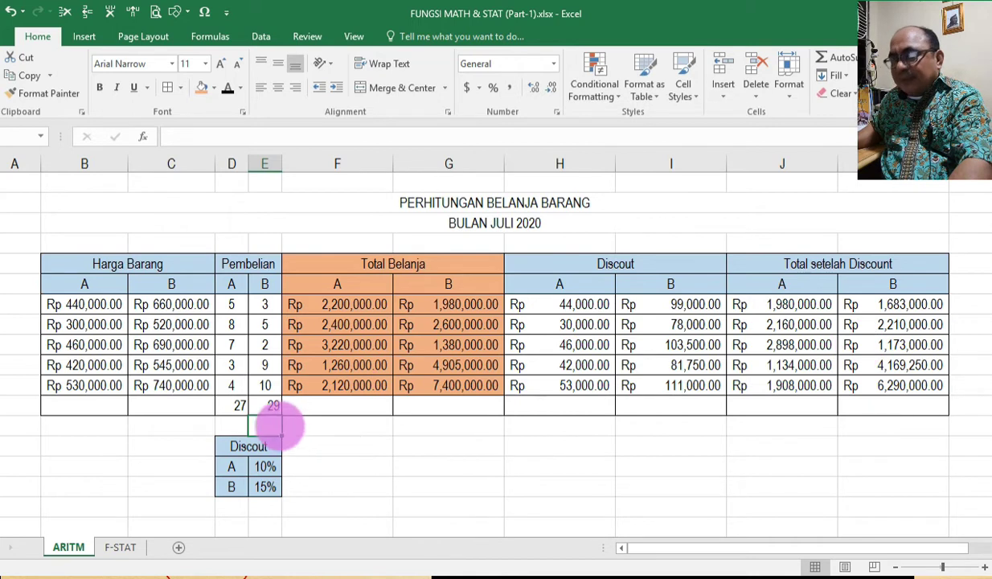
Copy the Pembelian B total formula across the totals row through the Total setelah Discount B column
click(266, 406)
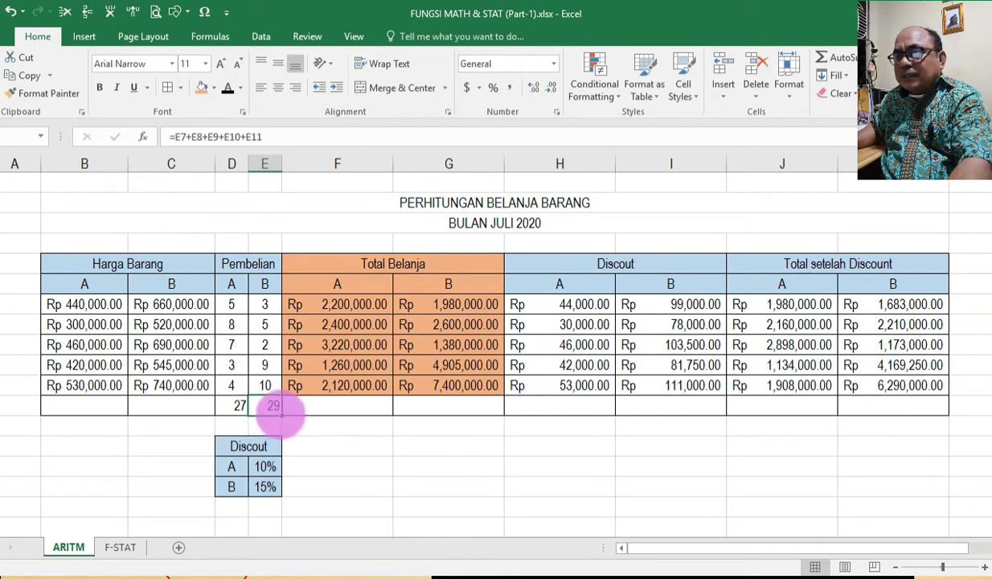
drag(281, 415, 899, 406)
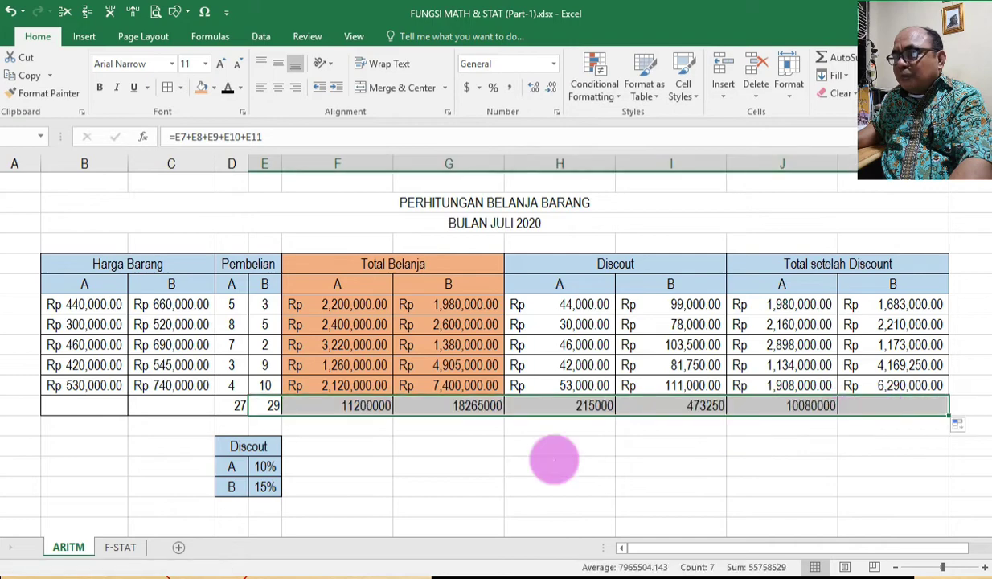
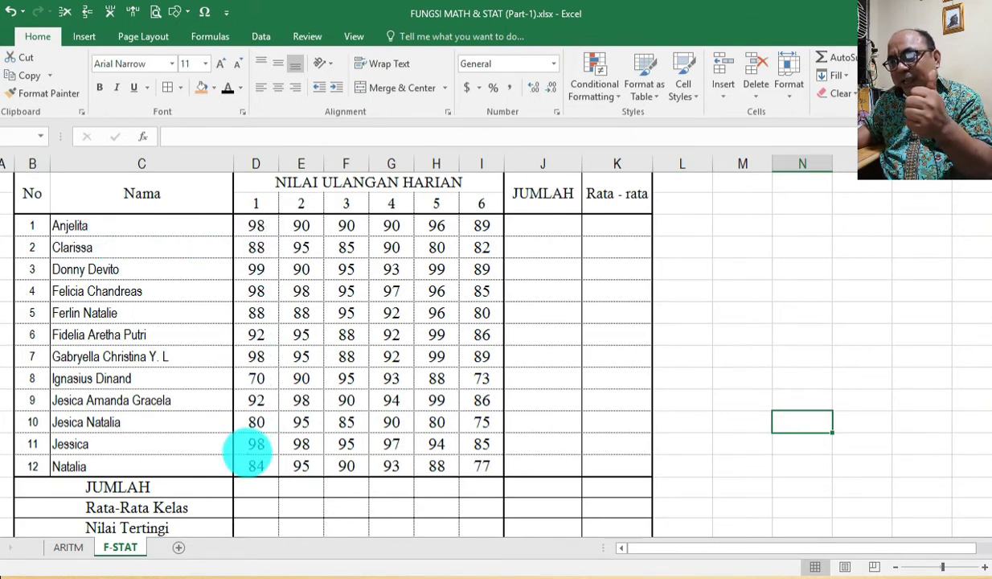
Examine the F-STAT score table: the daily test scores, the per-student JUMLAH column and the JUMLAH row below the scores
drag(256, 225, 256, 467)
click(267, 185)
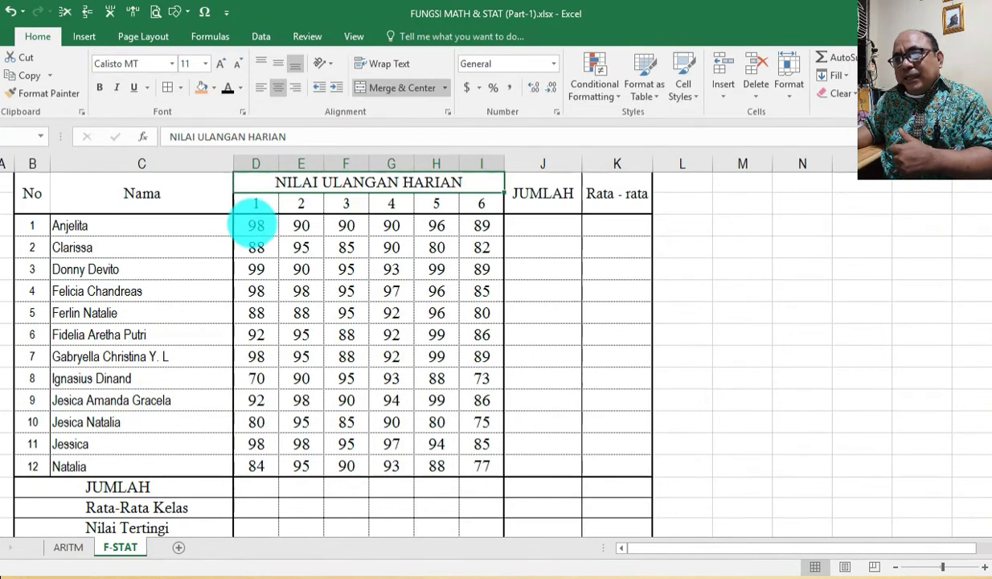
click(539, 193)
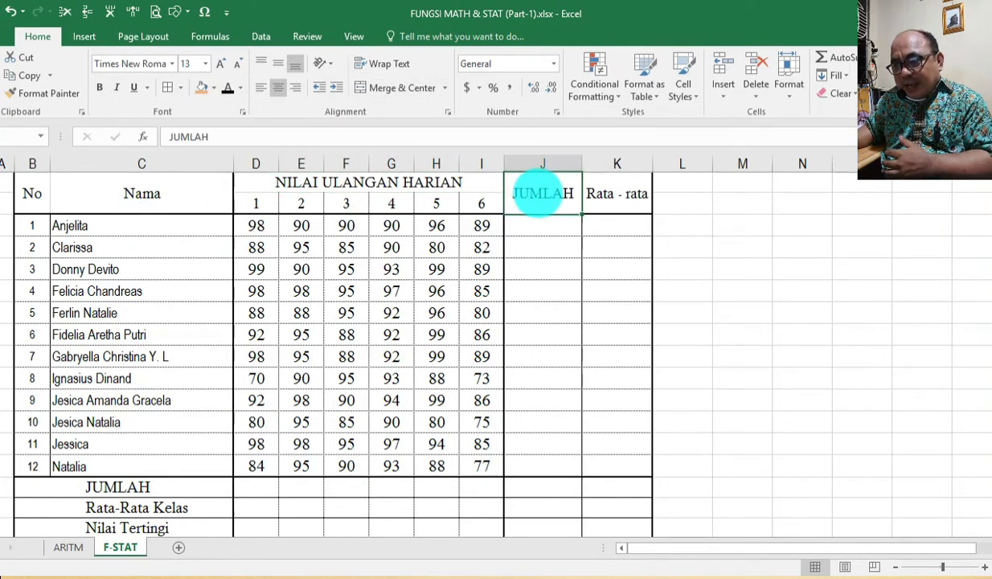
click(529, 226)
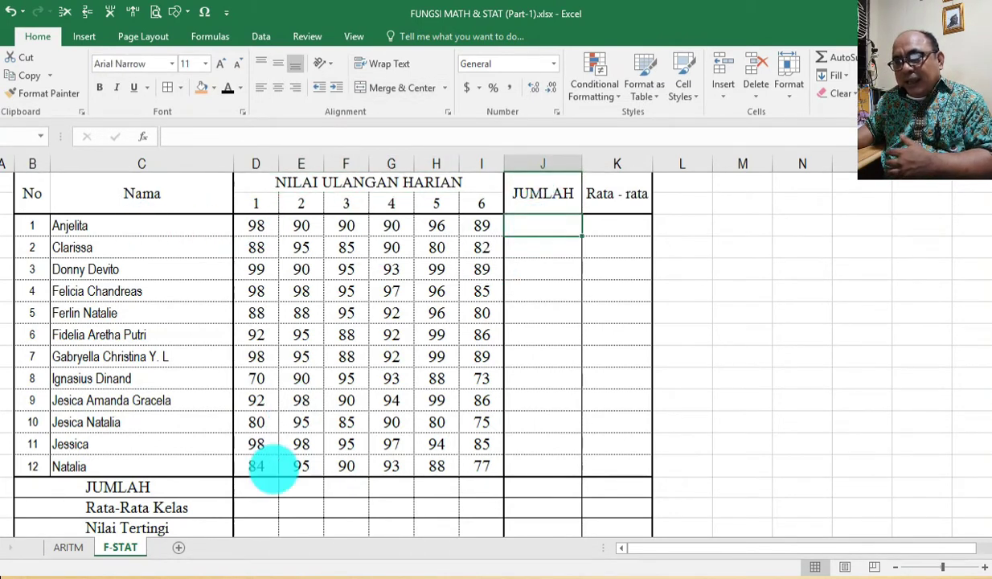
click(254, 491)
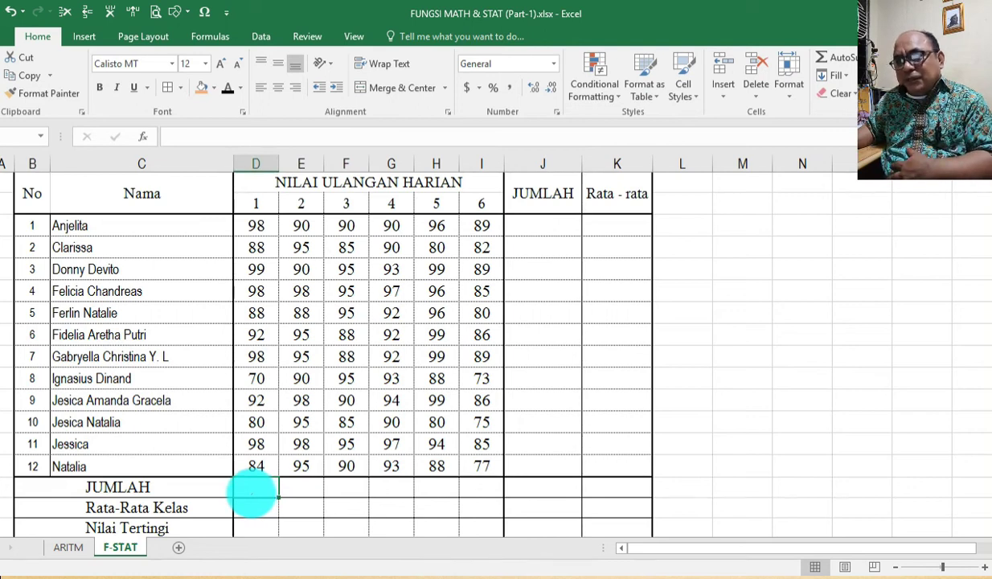
click(533, 229)
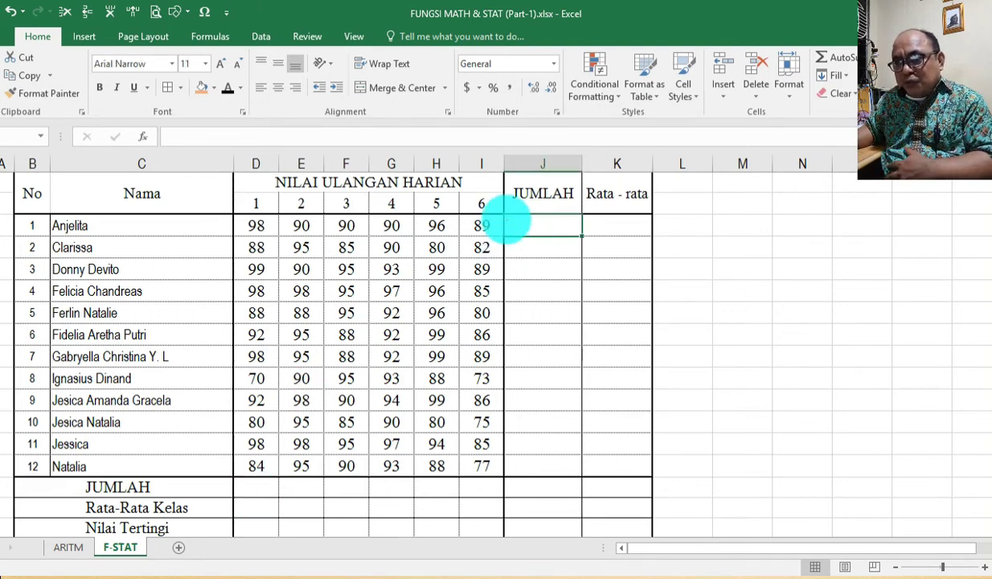
click(32, 226)
drag(32, 226, 534, 226)
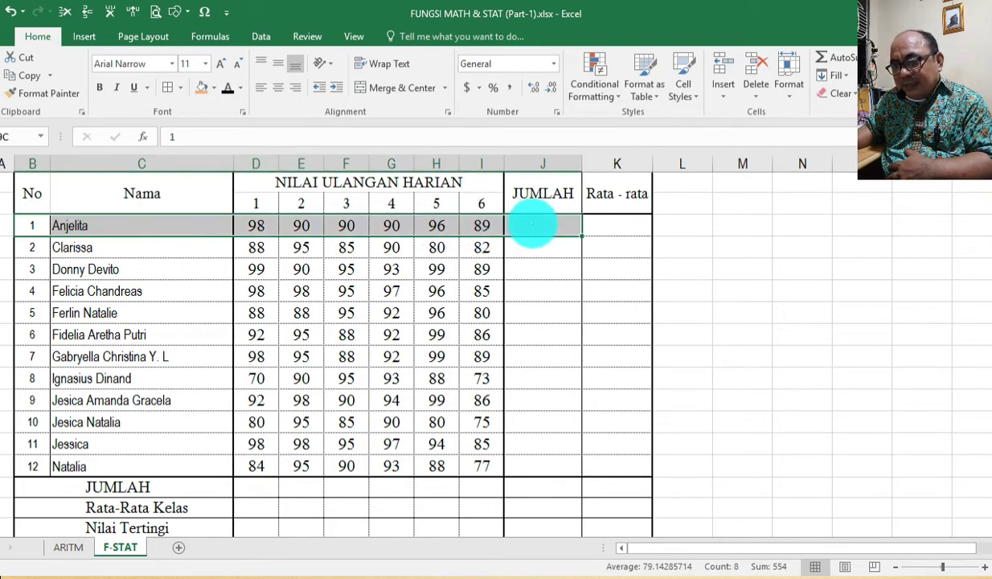
click(533, 226)
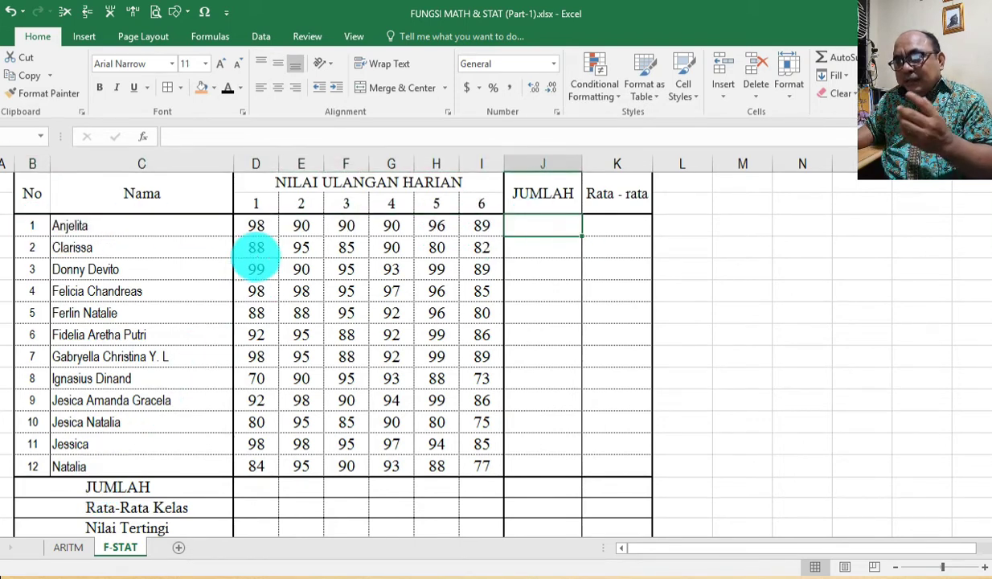
click(254, 491)
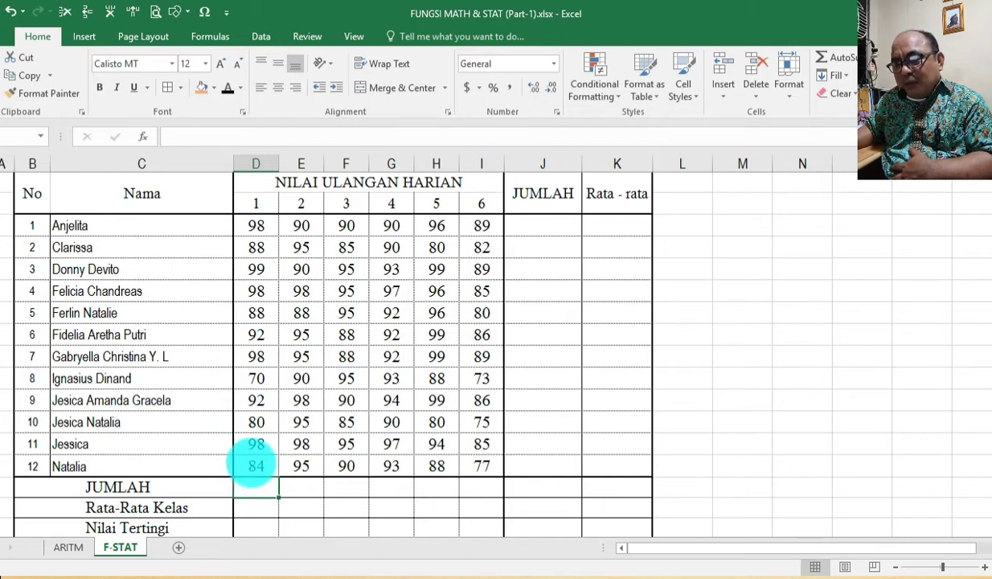
click(258, 225)
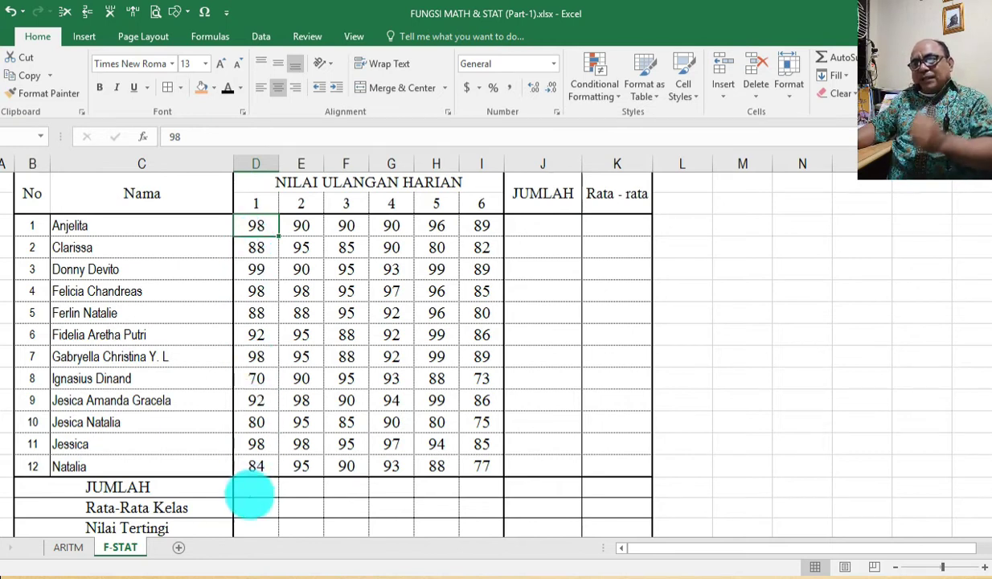
Total the first daily test's scores in the JUMLAH row with =SUM(D4:D15) and check the resulting formula
click(249, 490)
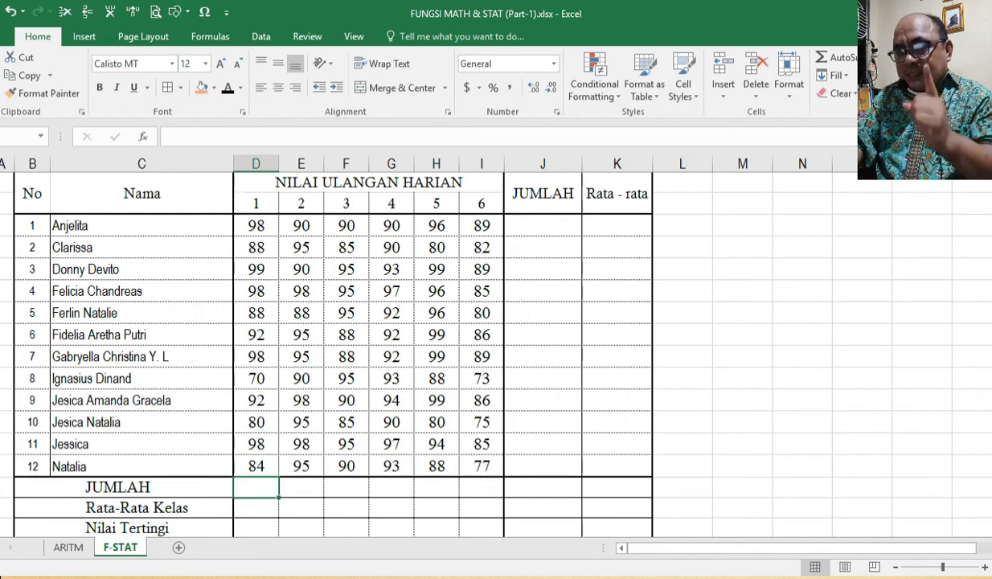
text(=)
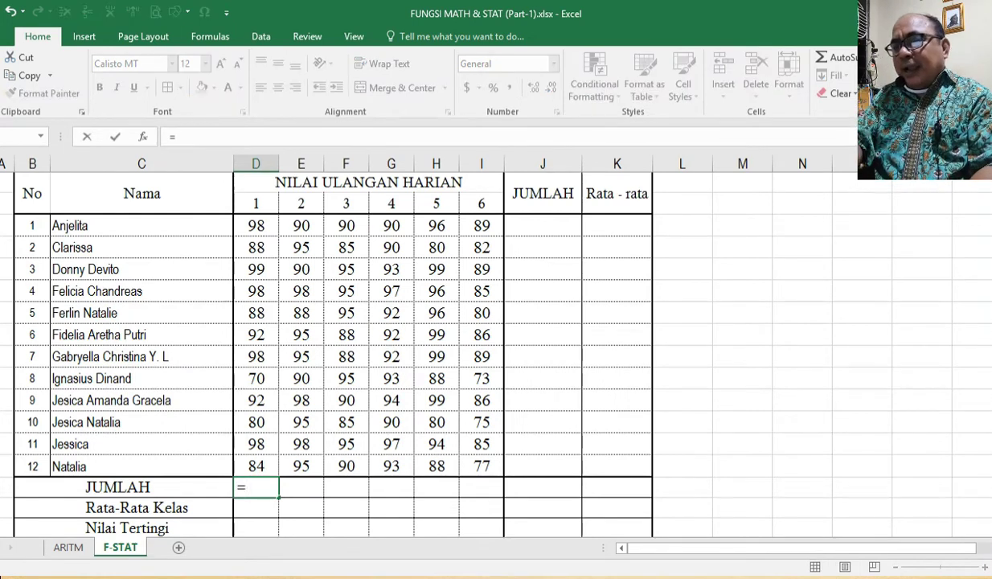
text(S)
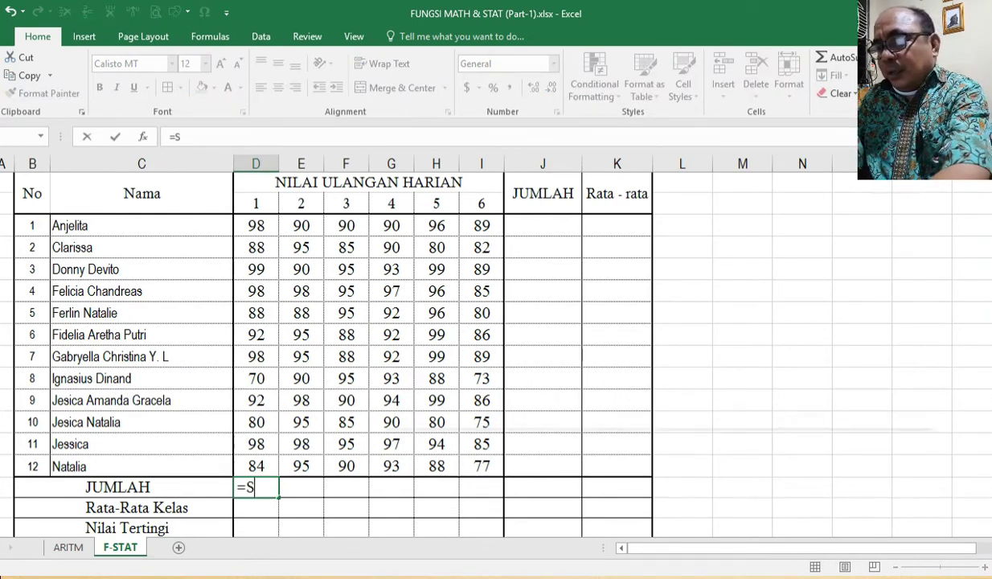
text(UM)
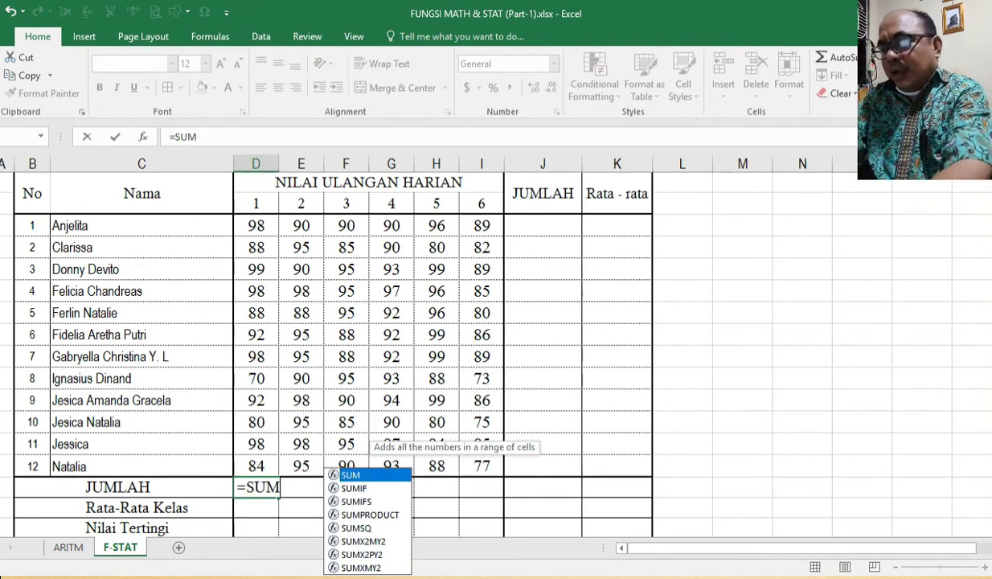
text(()
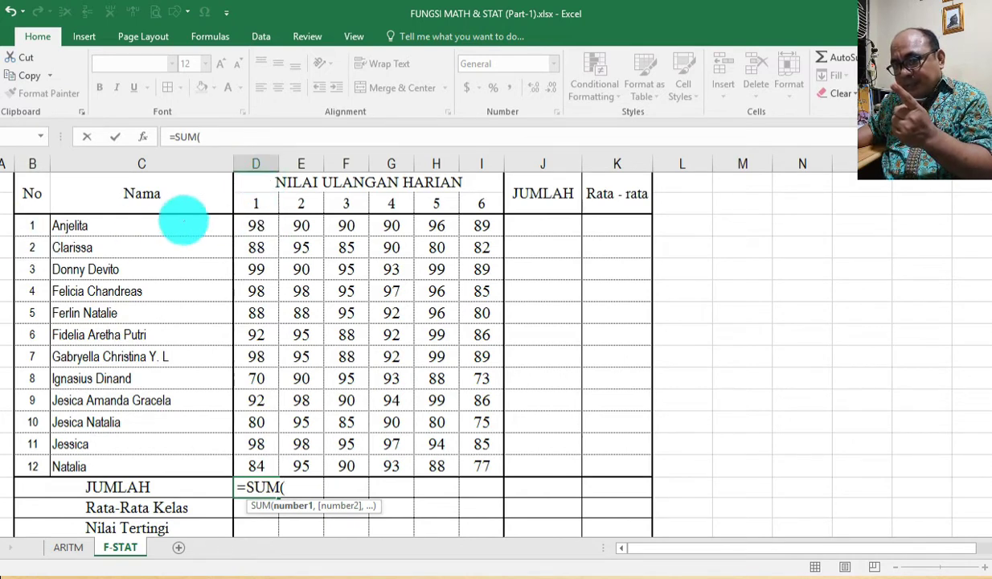
click(258, 225)
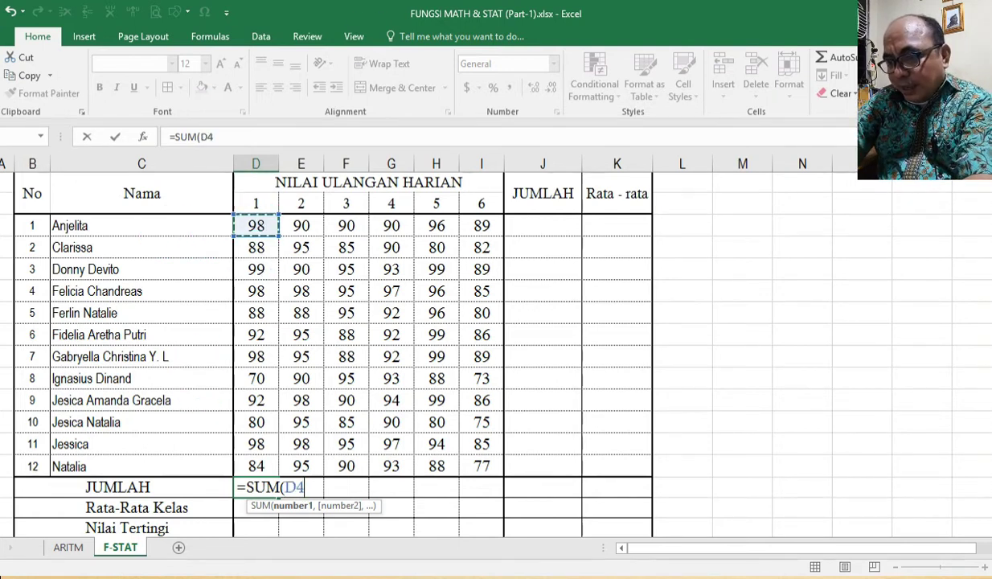
key(F8)
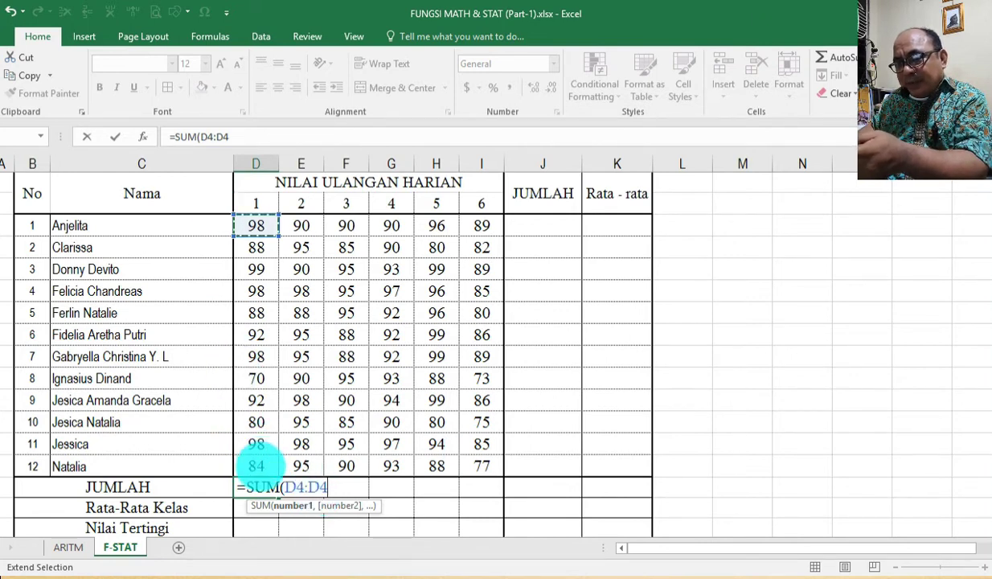
click(256, 465)
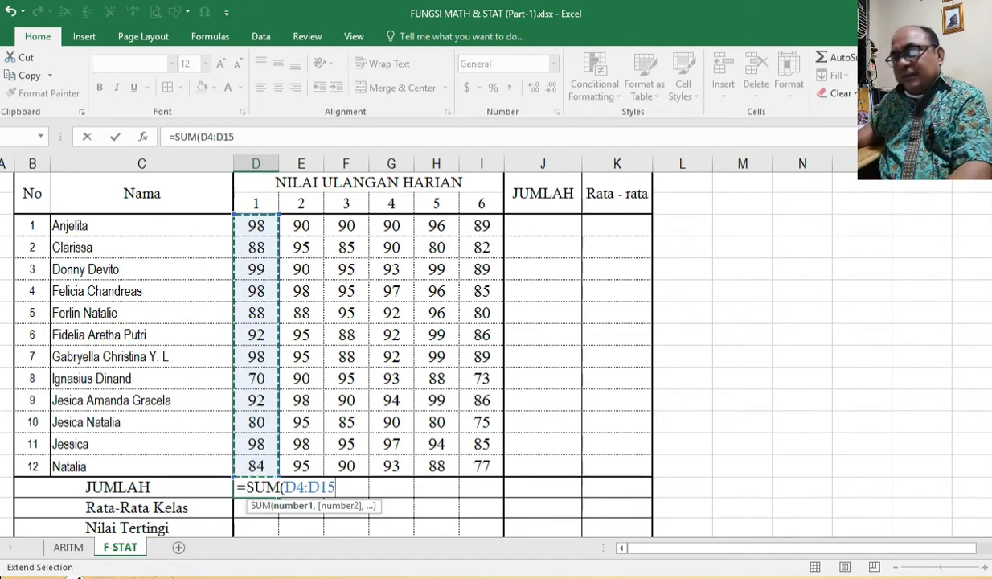
text())
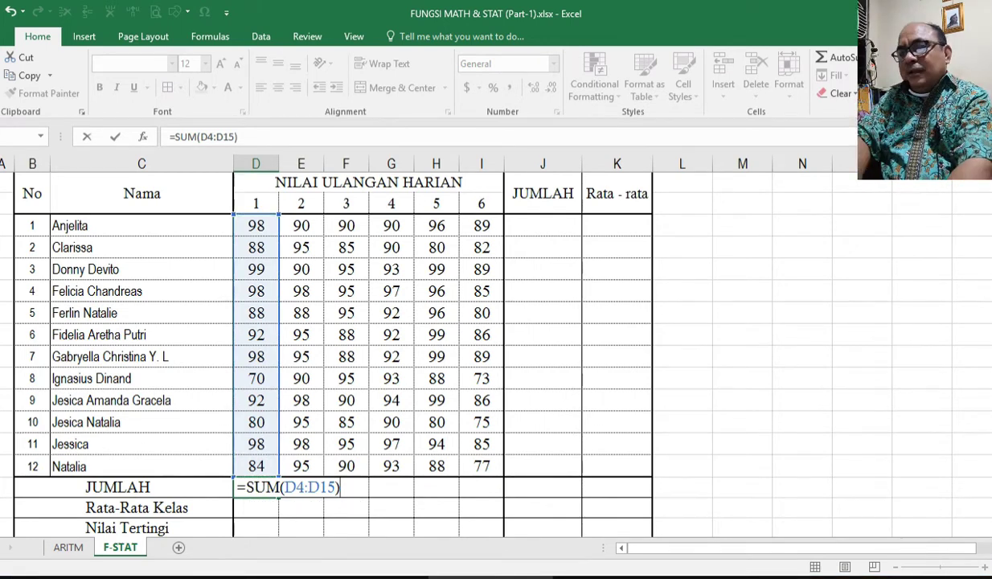
key(Return)
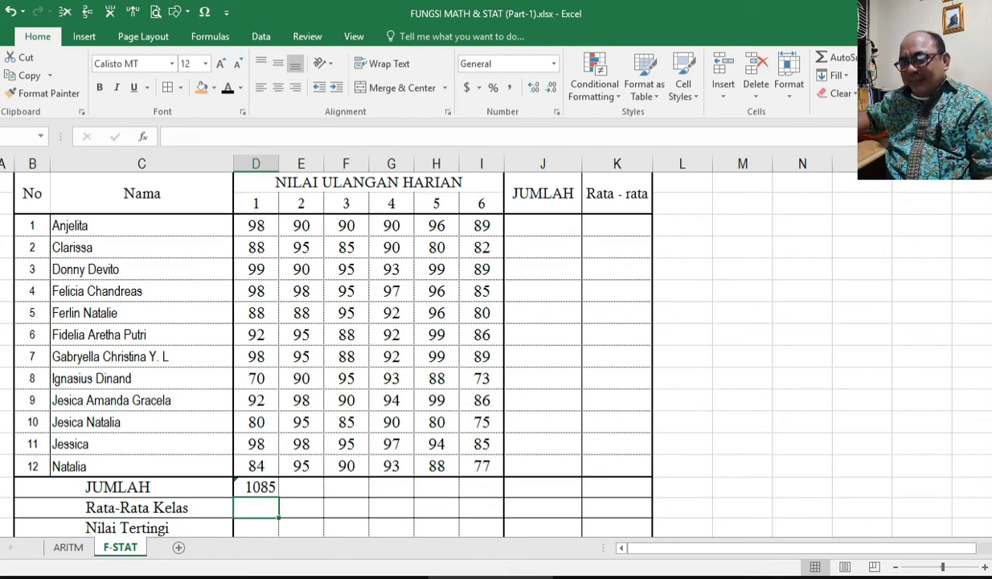
click(255, 226)
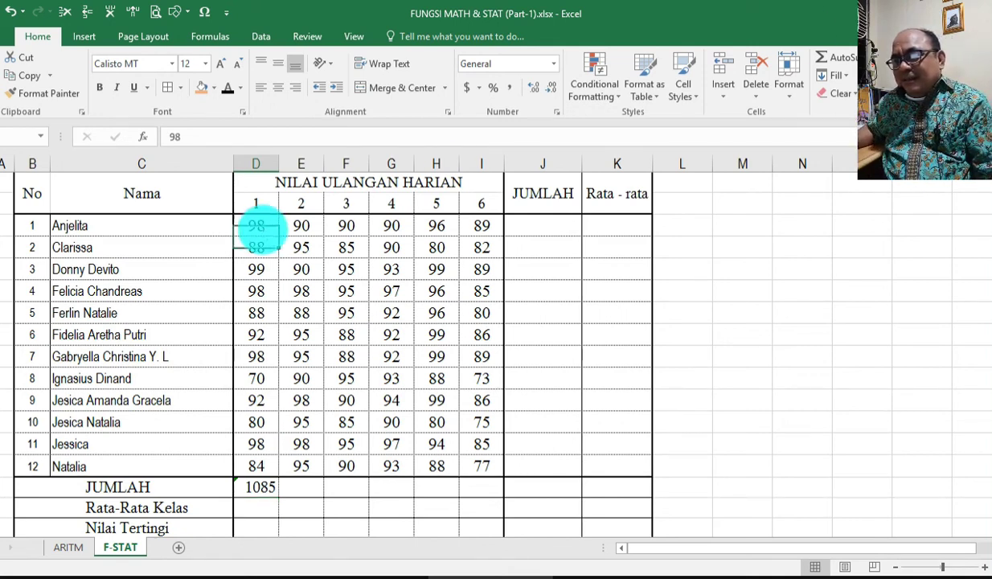
click(256, 488)
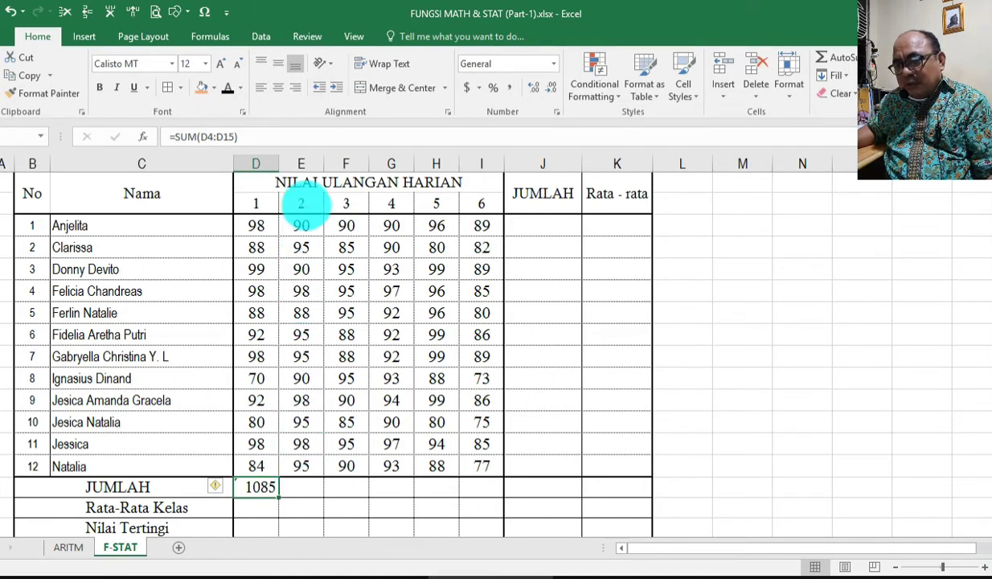
Total the second daily test's scores in the JUMLAH row with =SUM(E4:E15)
click(301, 486)
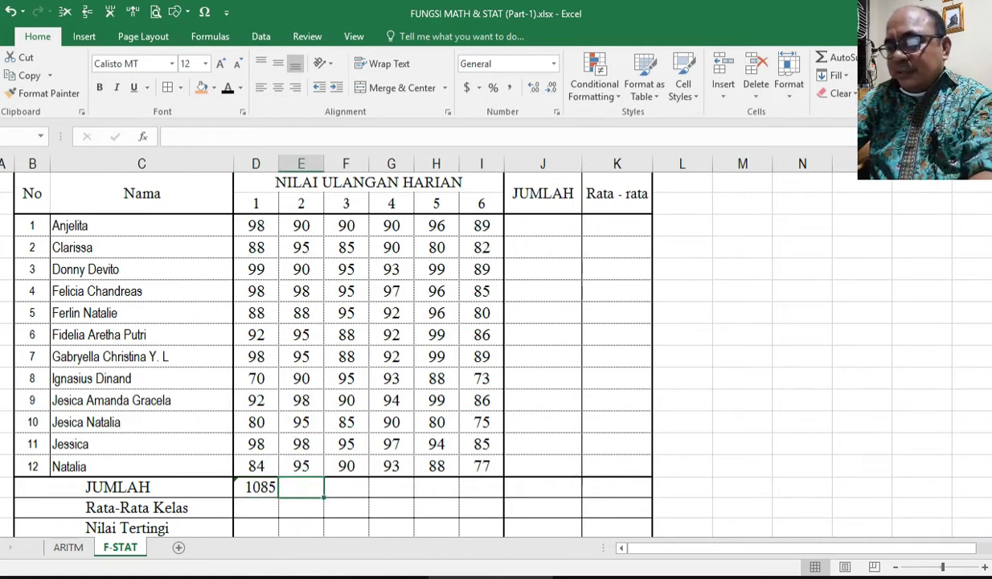
text(=SUM()
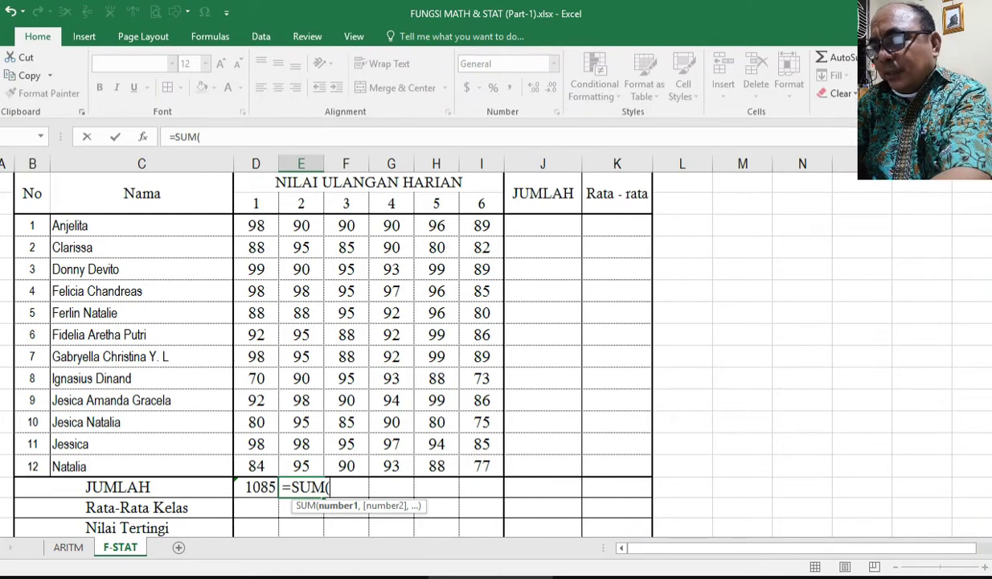
text(E4:)
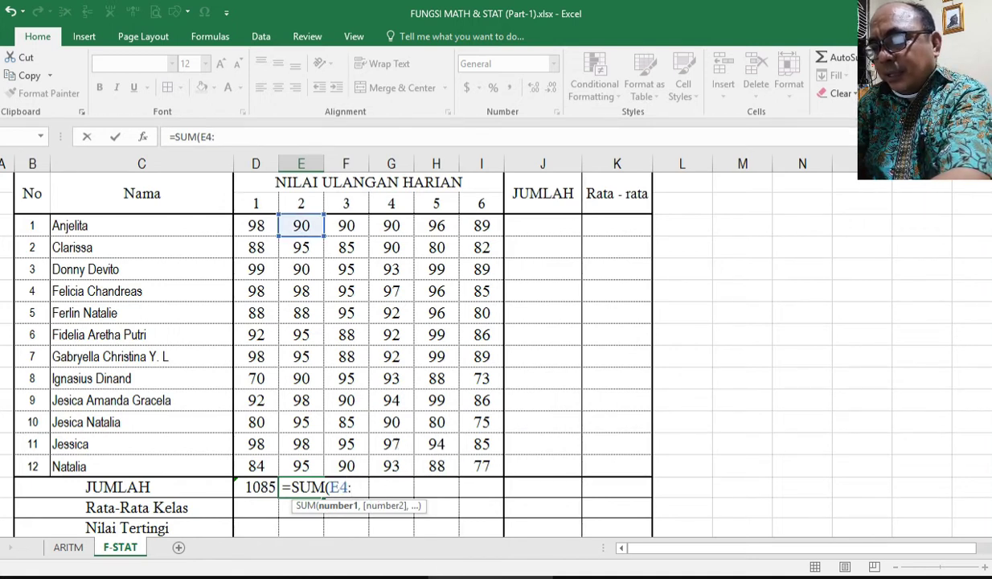
text(E15)
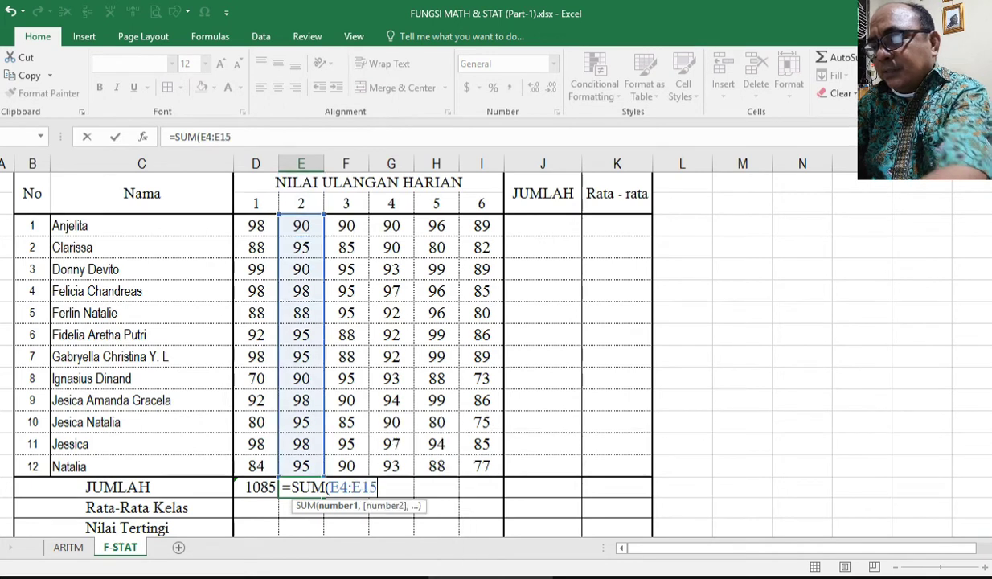
text())
key(Return)
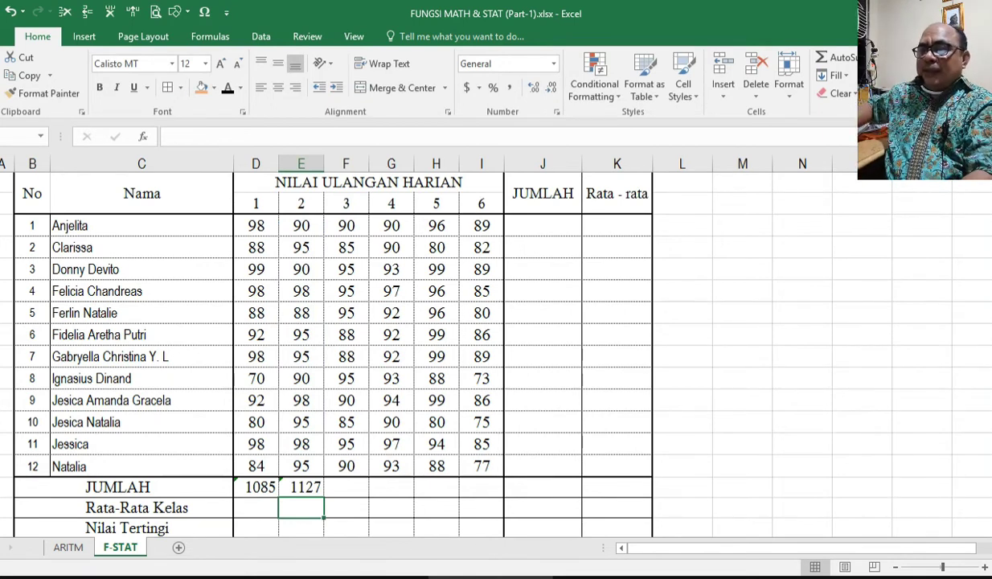
Copy the second test's JUMLAH formula across to tests 3 through 6 and check the last copied formula
click(301, 488)
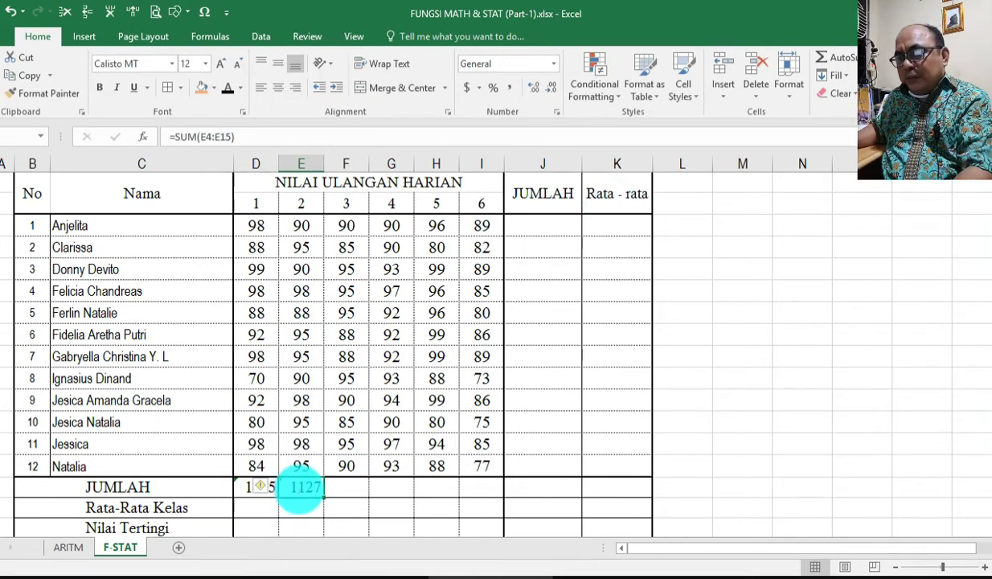
drag(322, 496, 488, 492)
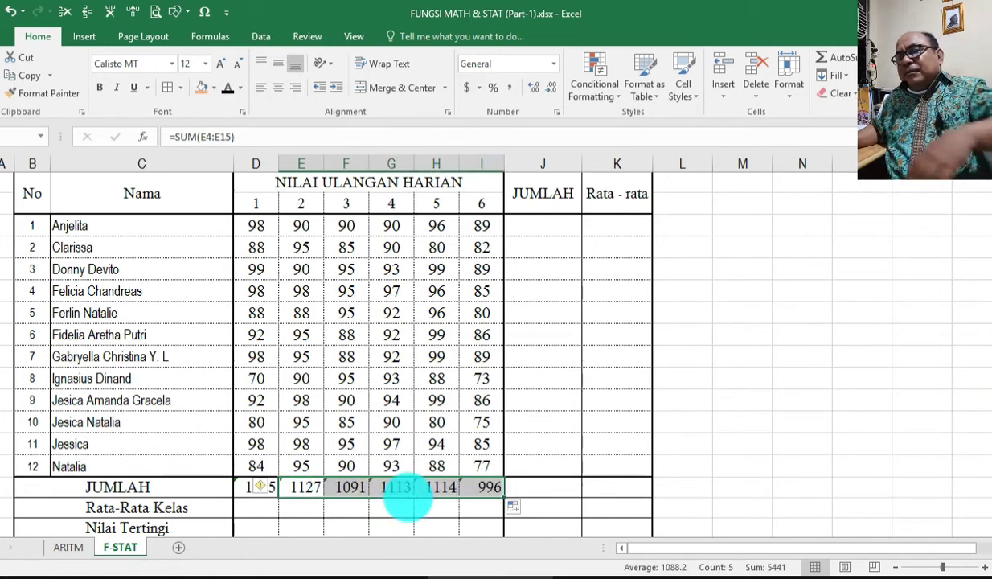
click(422, 522)
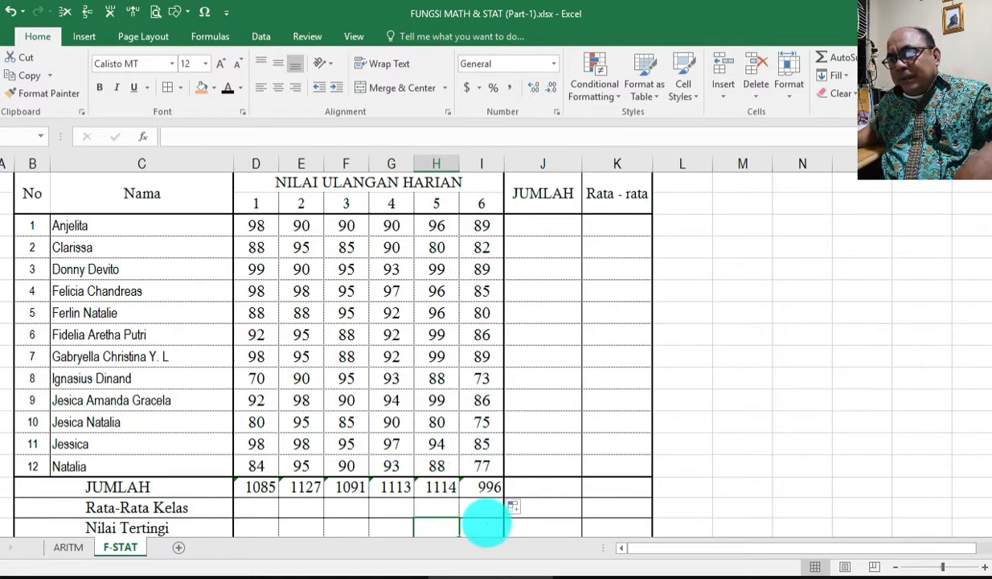
click(481, 490)
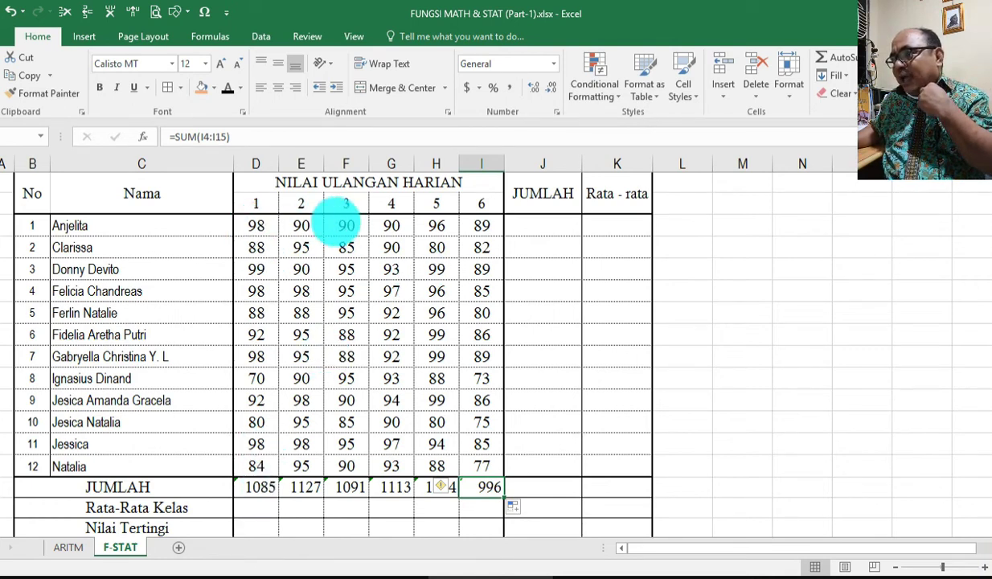
Total the first student's six test scores in the JUMLAH column with =SUM(D4:I4)
click(532, 225)
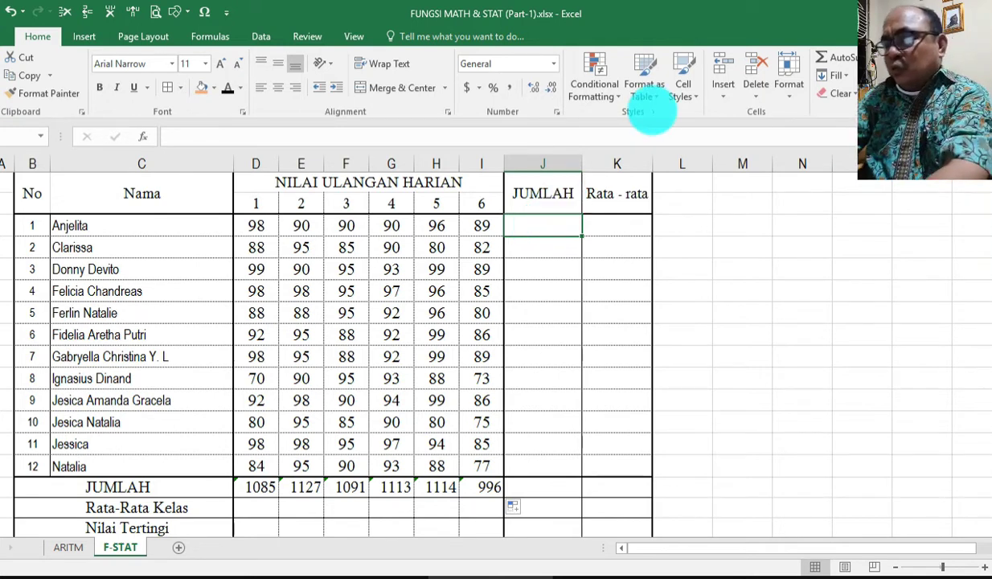
text(=S)
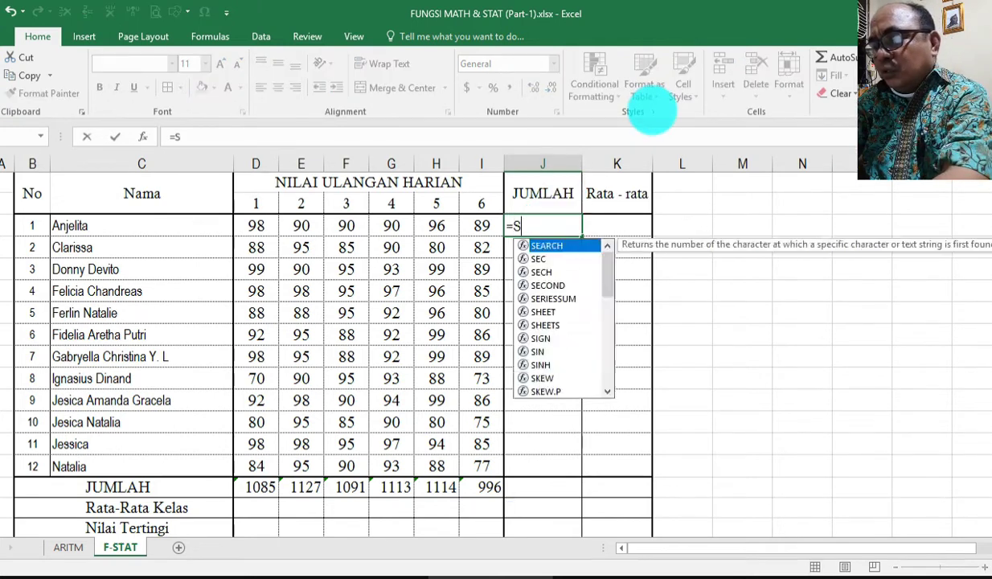
text(UM)
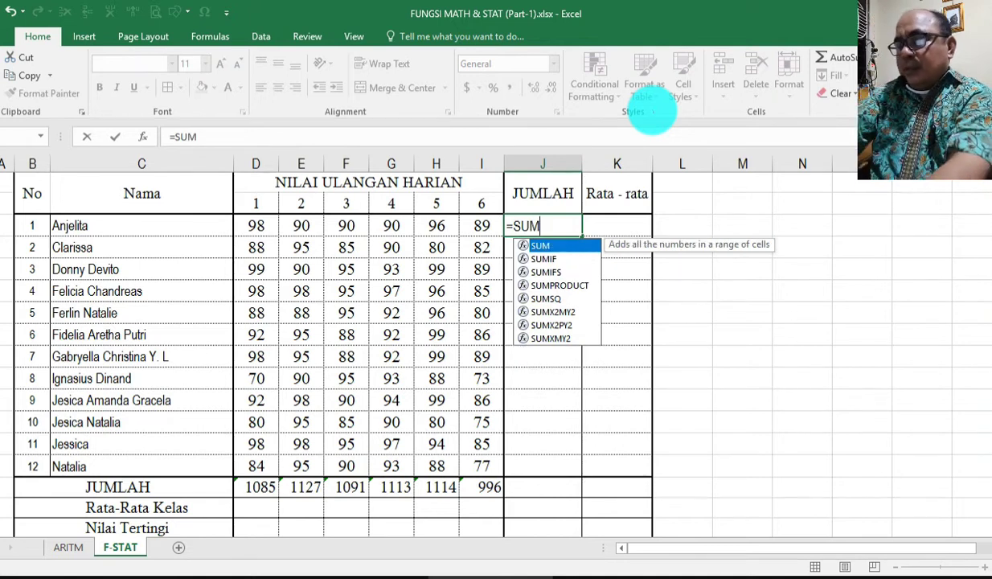
text(()
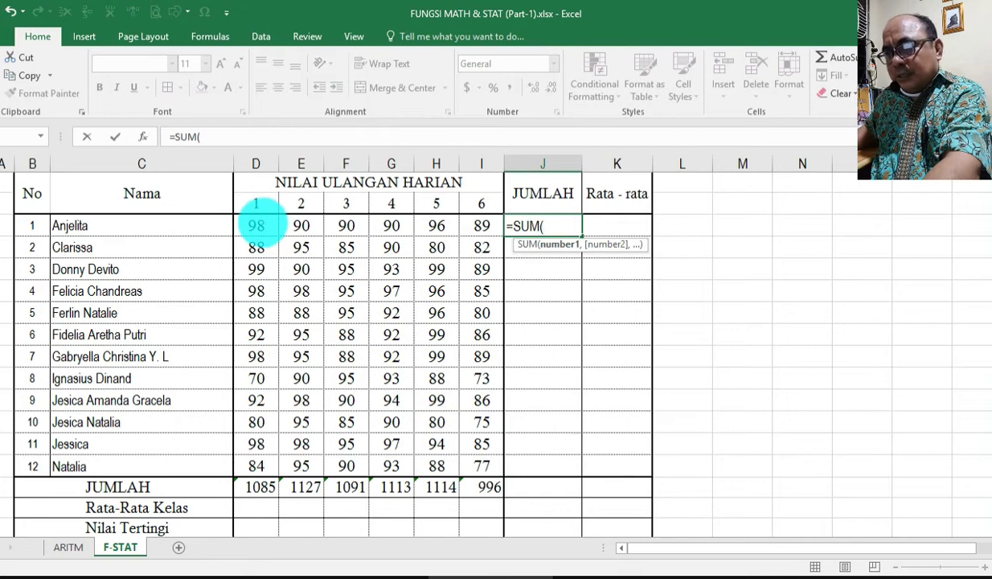
click(260, 224)
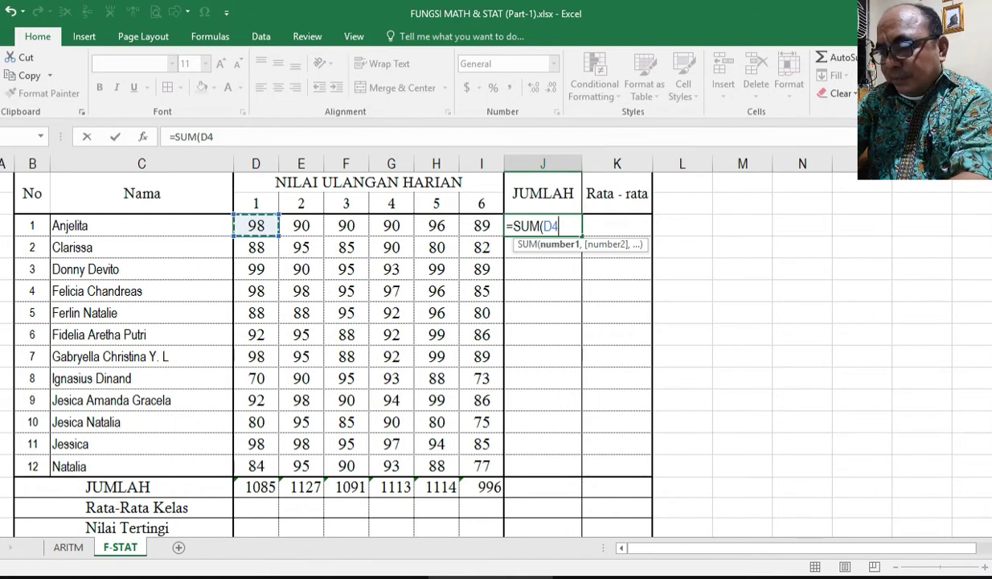
key(F8)
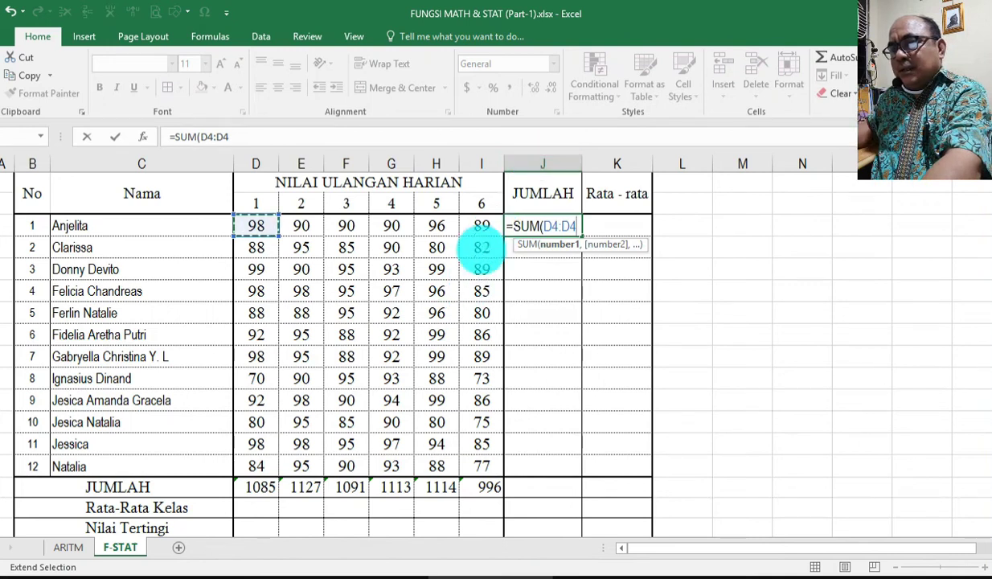
click(475, 227)
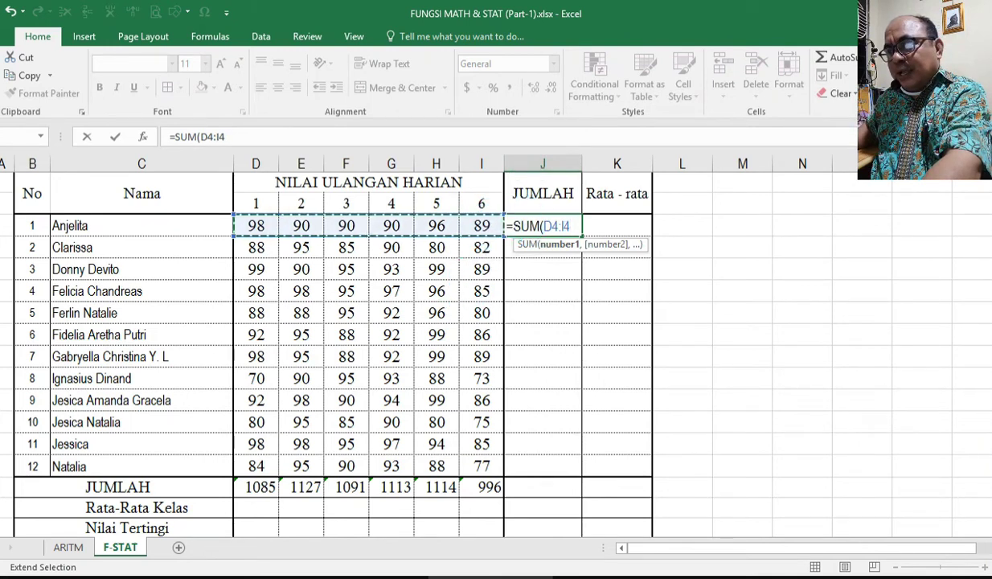
text())
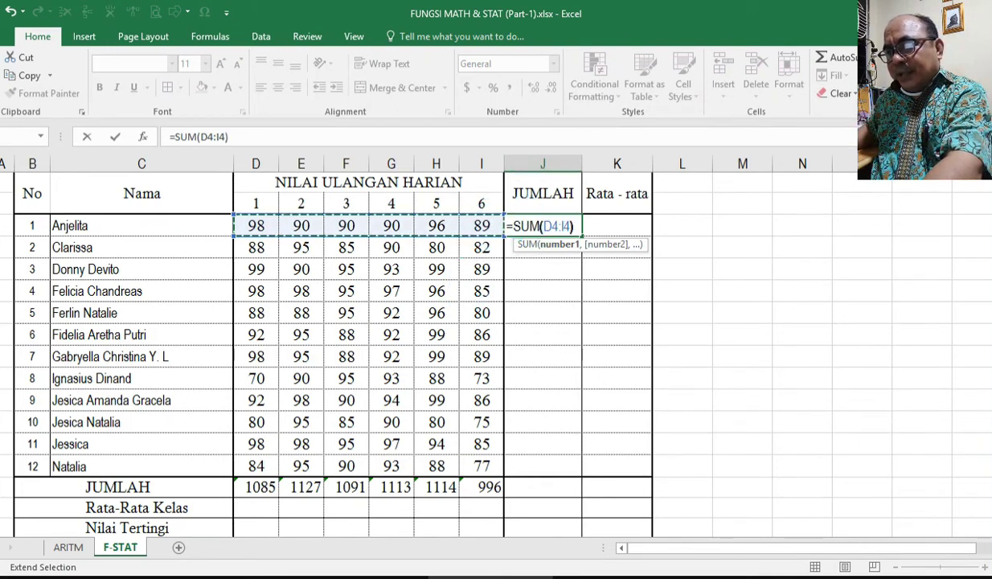
key(Return)
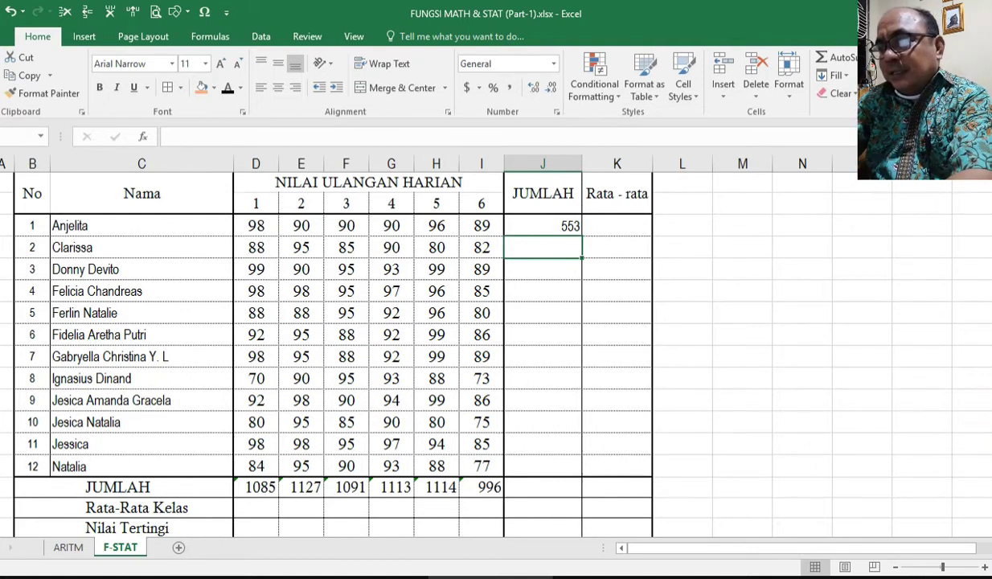
Total the second student's six test scores in the JUMLAH column with =SUM(D5:I5)
text(=)
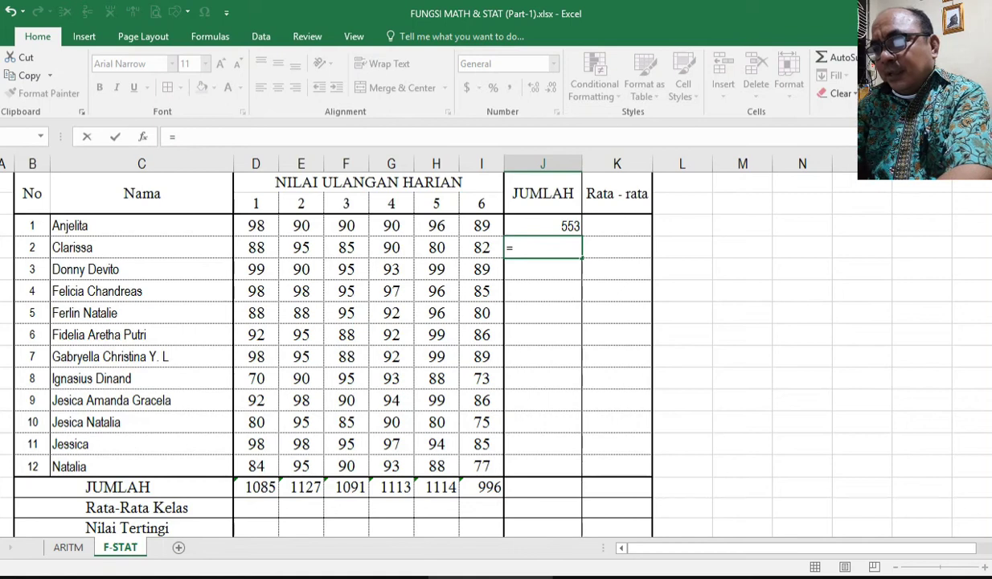
text(d)
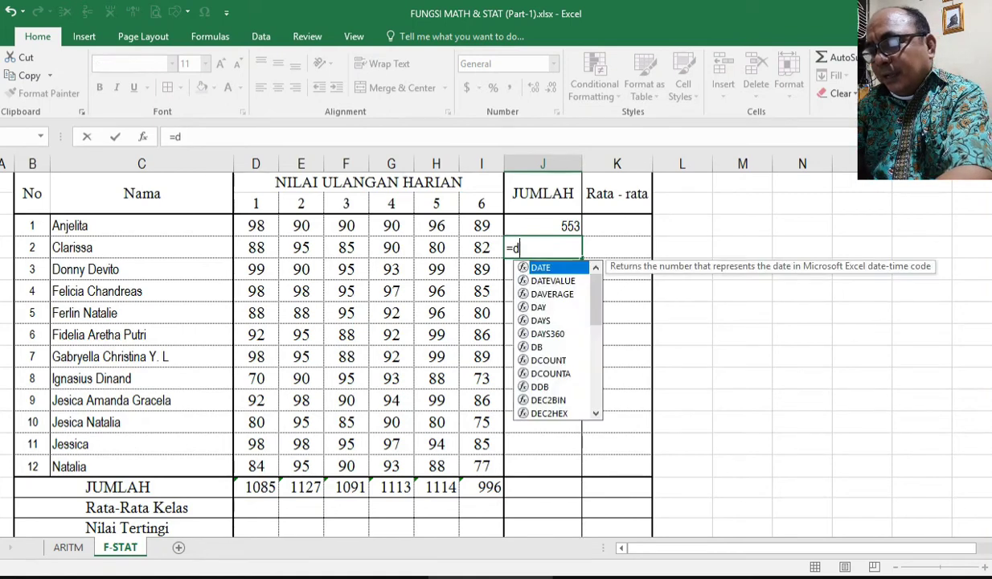
key(BackSpace)
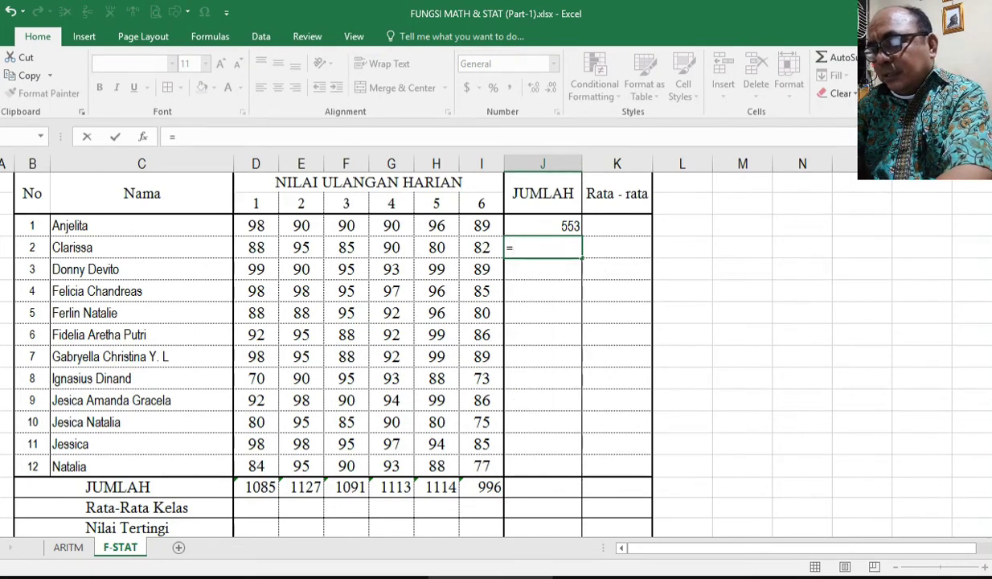
text(SUM)
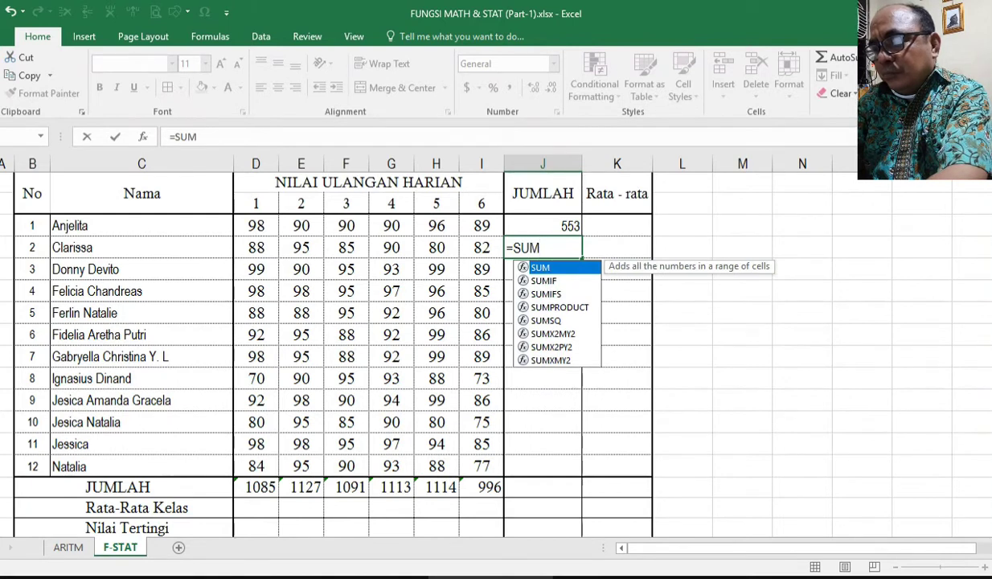
text((D)
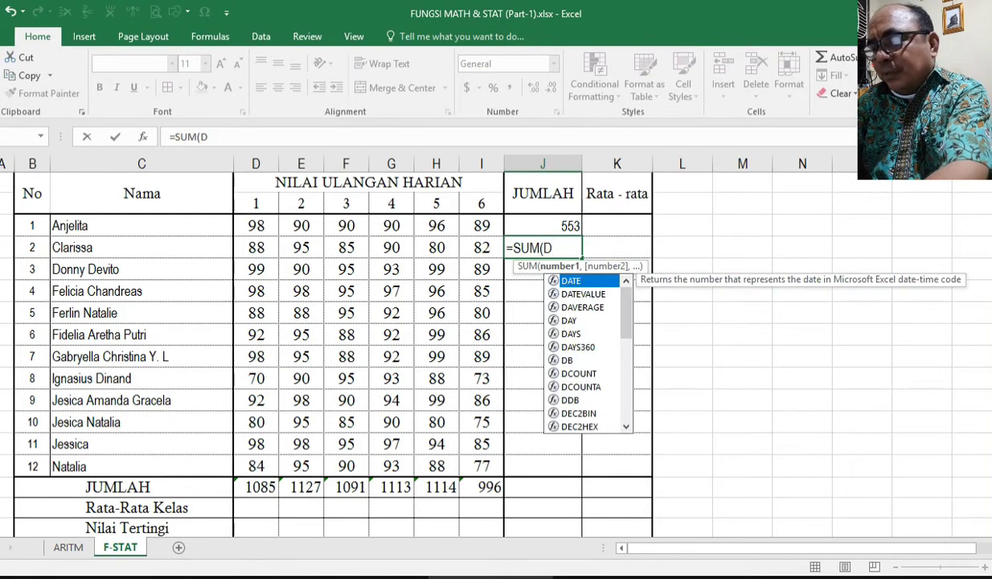
text(5:)
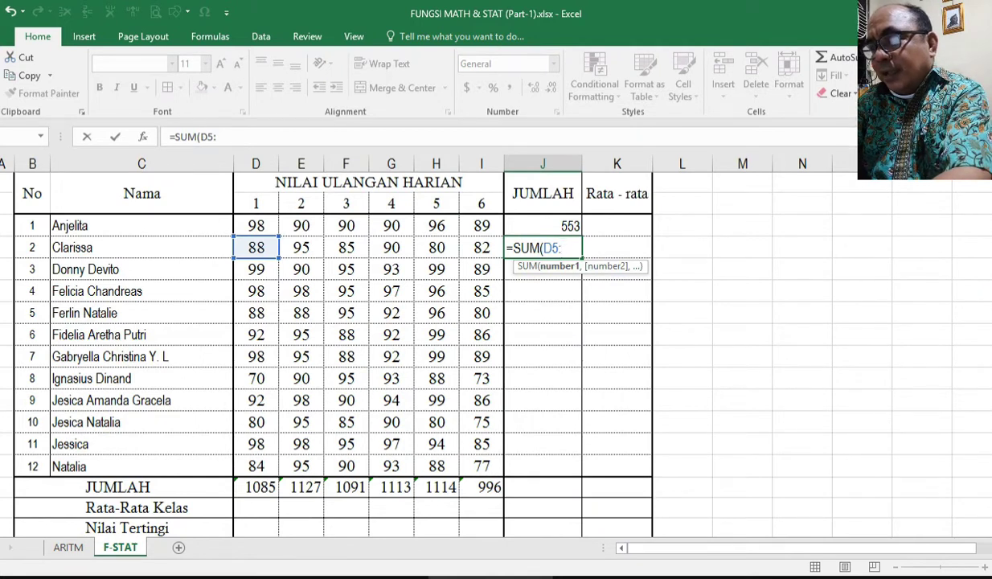
text(I5))
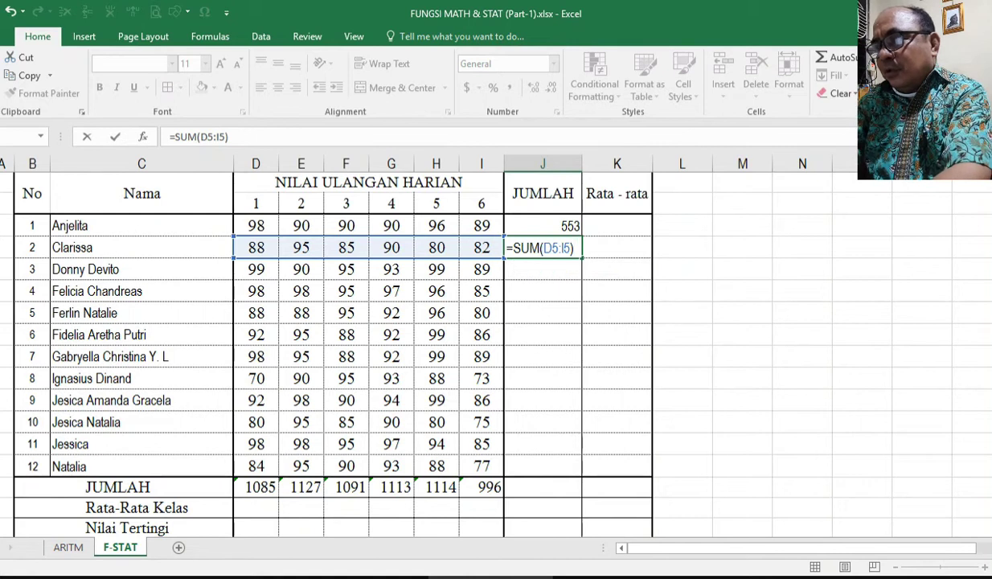
key(Return)
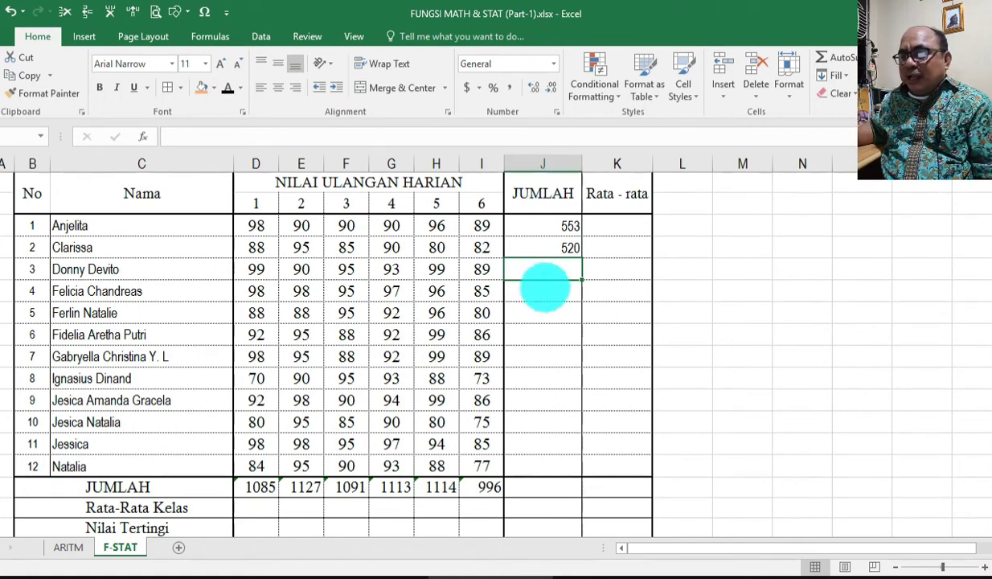
Copy the second student's JUMLAH formula down to student 12 and check the first and last students' totals
click(569, 249)
drag(581, 256, 587, 472)
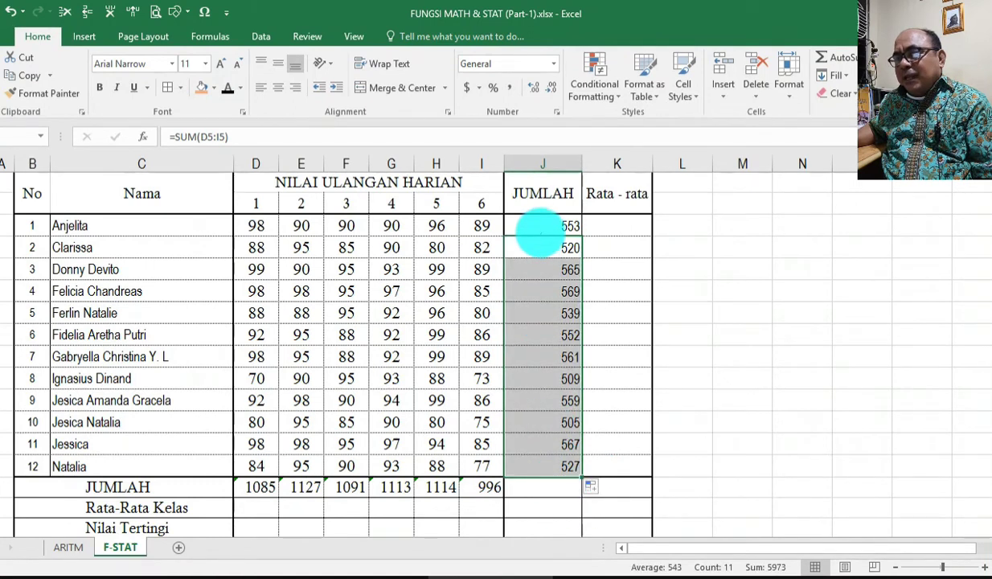
click(537, 227)
click(559, 443)
click(547, 228)
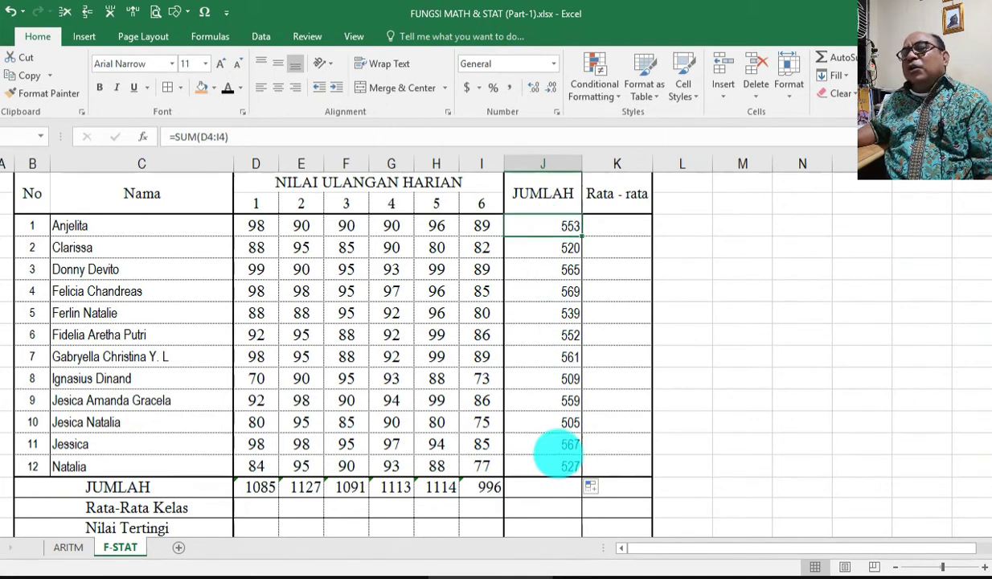
click(555, 465)
click(537, 226)
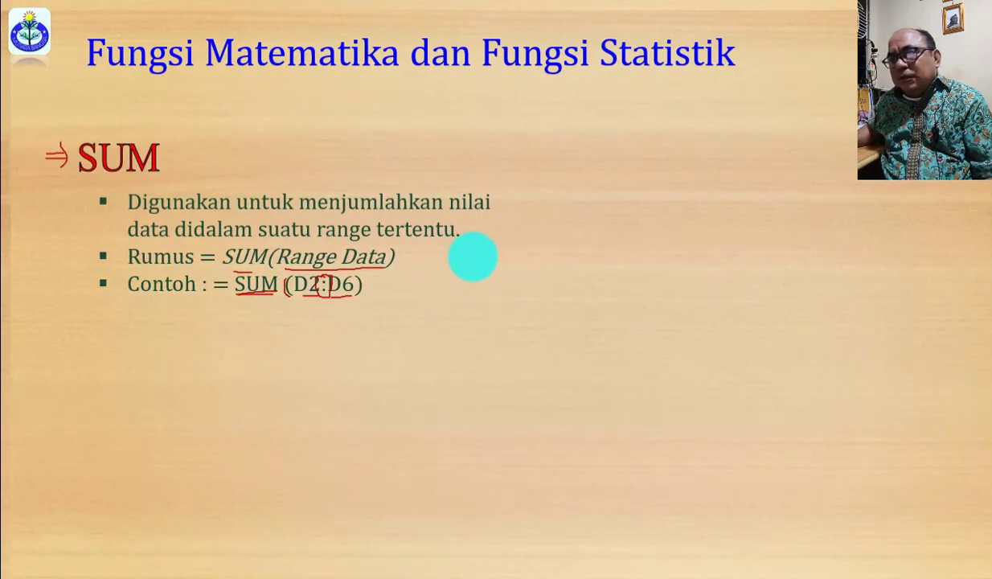
key(Right)
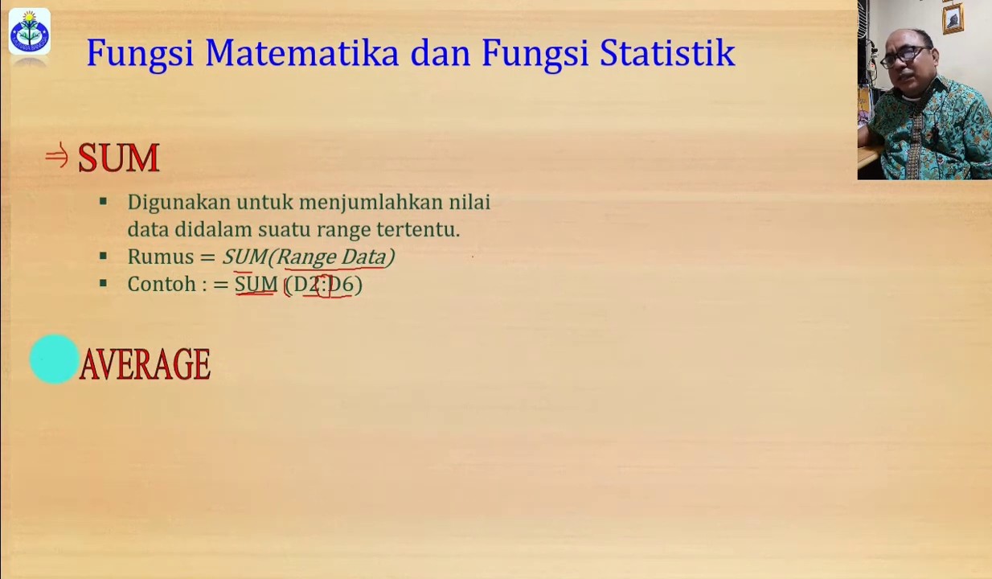
mouse_move(41, 367)
mouse_down()
mouse_move(75, 367)
mouse_move(68, 352)
mouse_move(62, 368)
mouse_up()
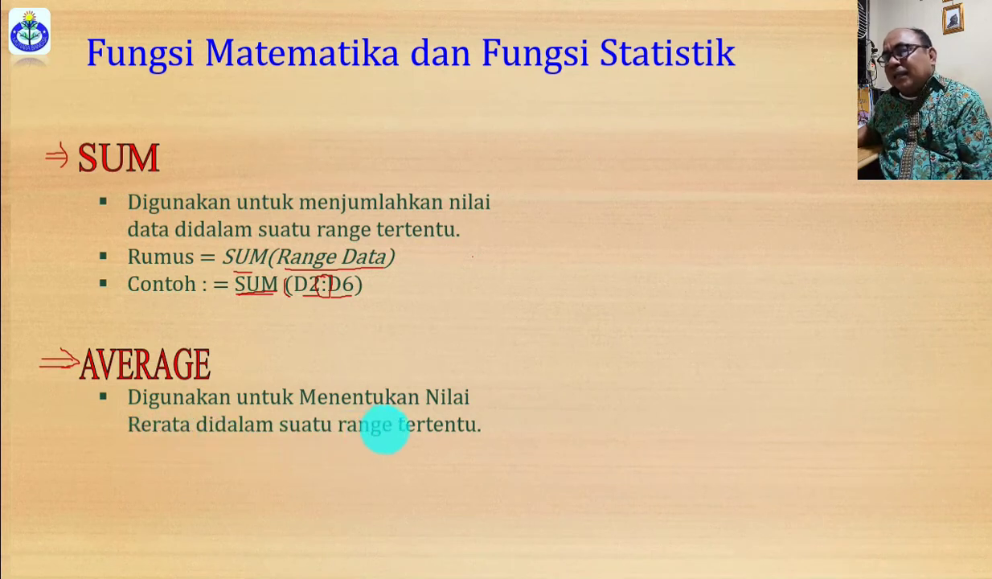
drag(410, 435, 452, 437)
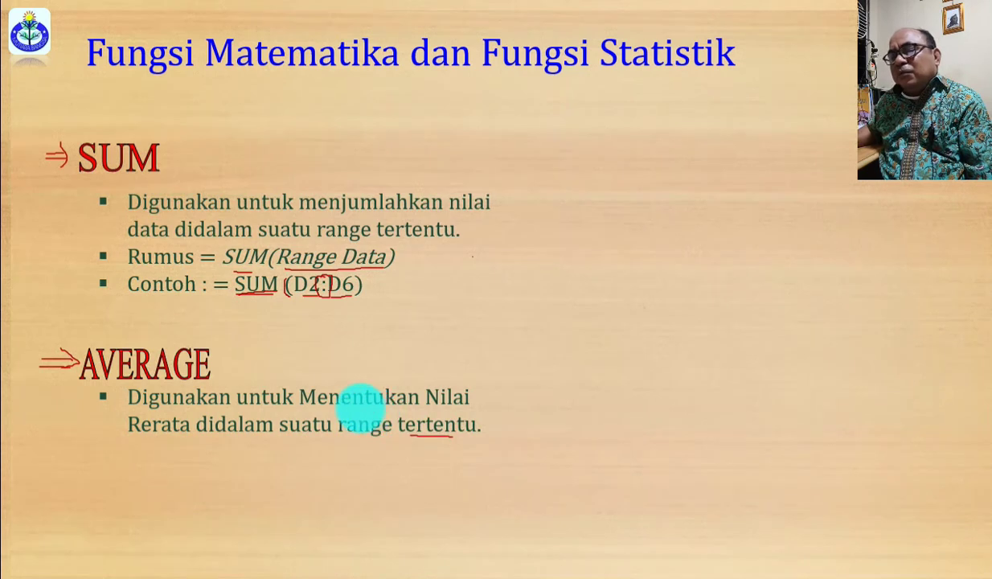
key(Right)
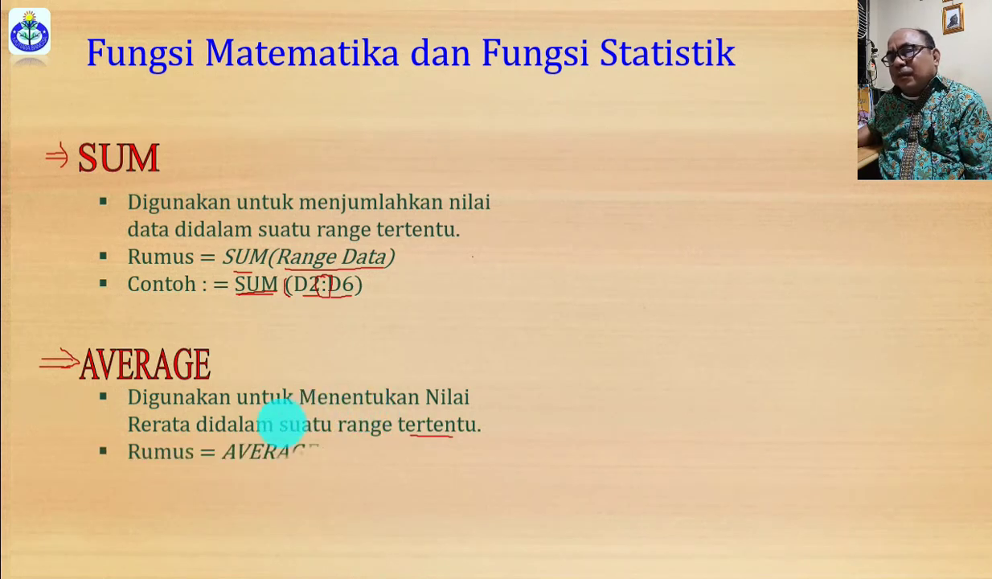
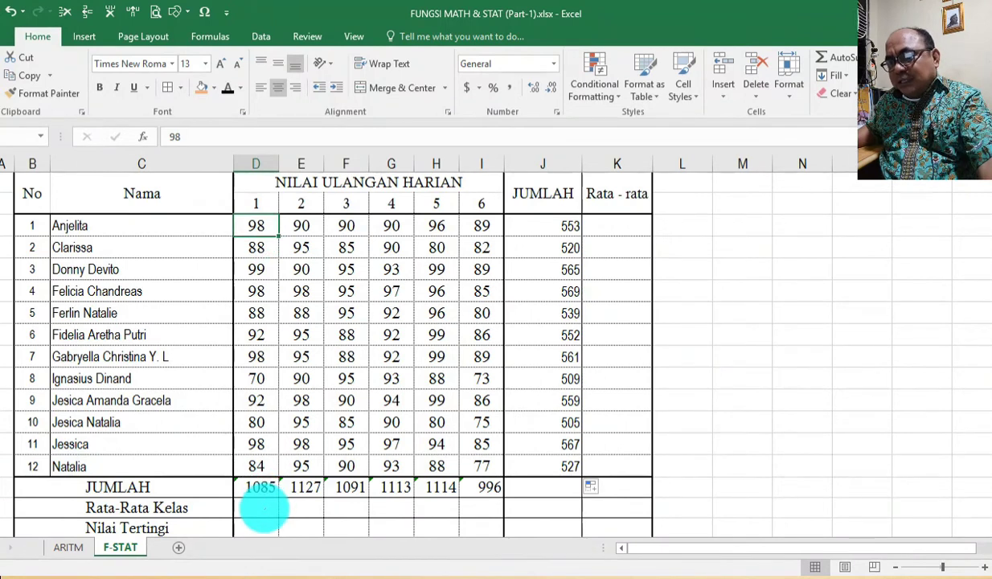
Average the first daily test's scores in the Rata-Rata Kelas row with =AVERAGE(D4:D15)
click(262, 509)
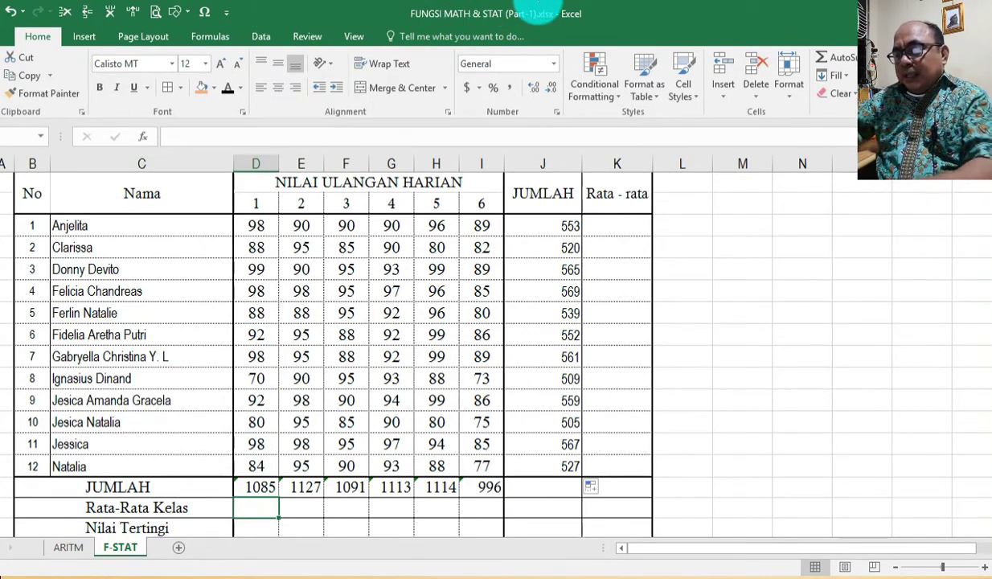
text(=)
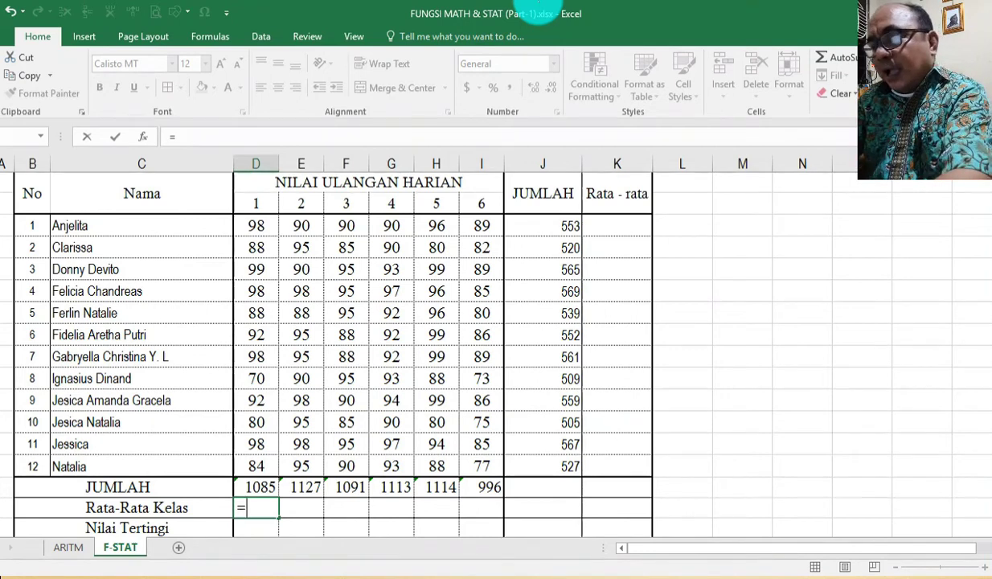
text(AVE)
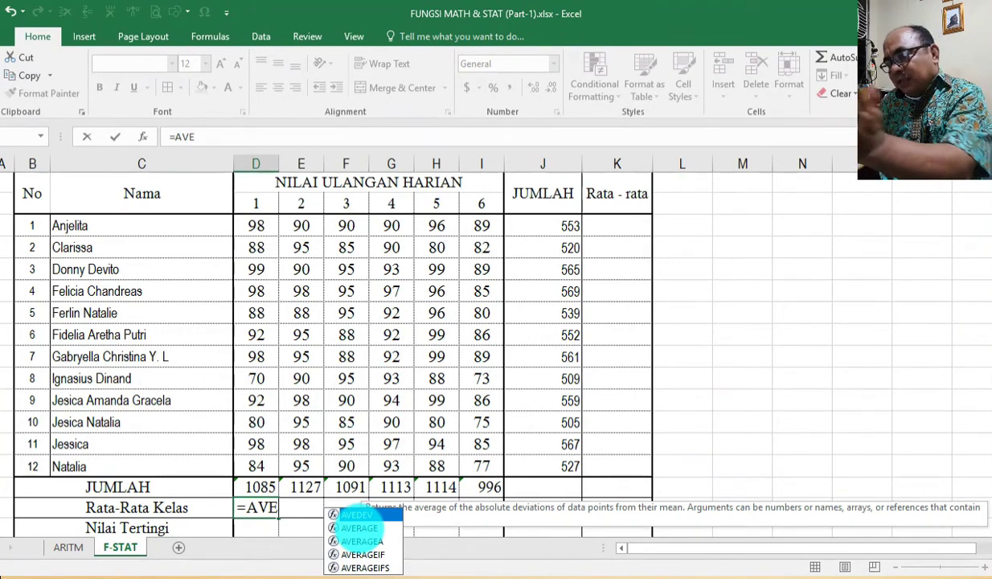
click(359, 528)
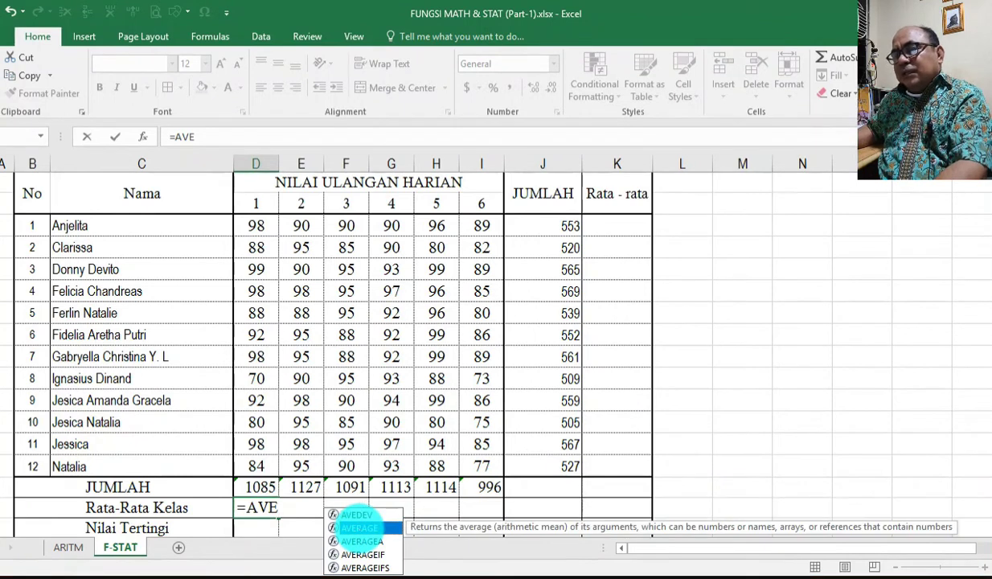
double_click(358, 527)
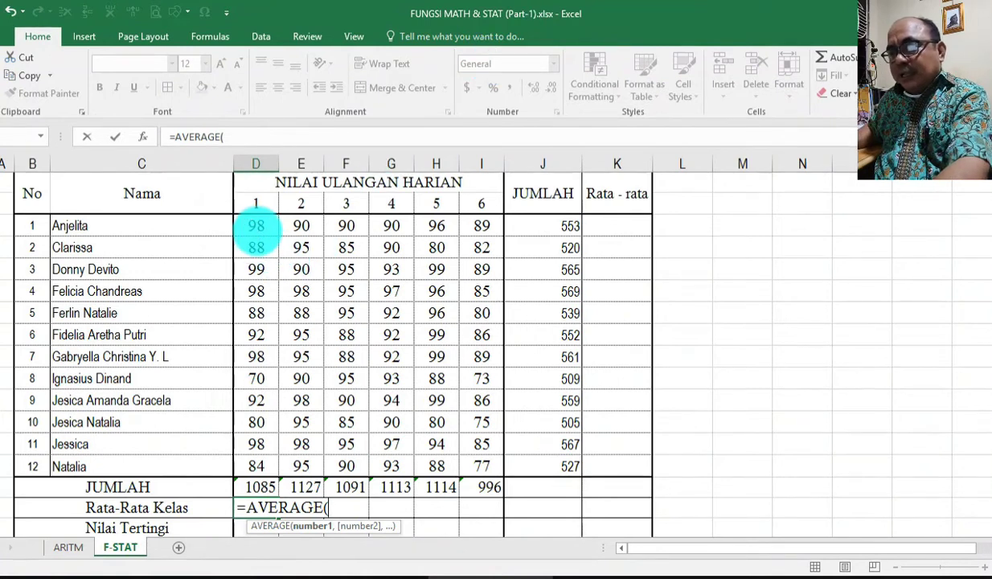
click(256, 226)
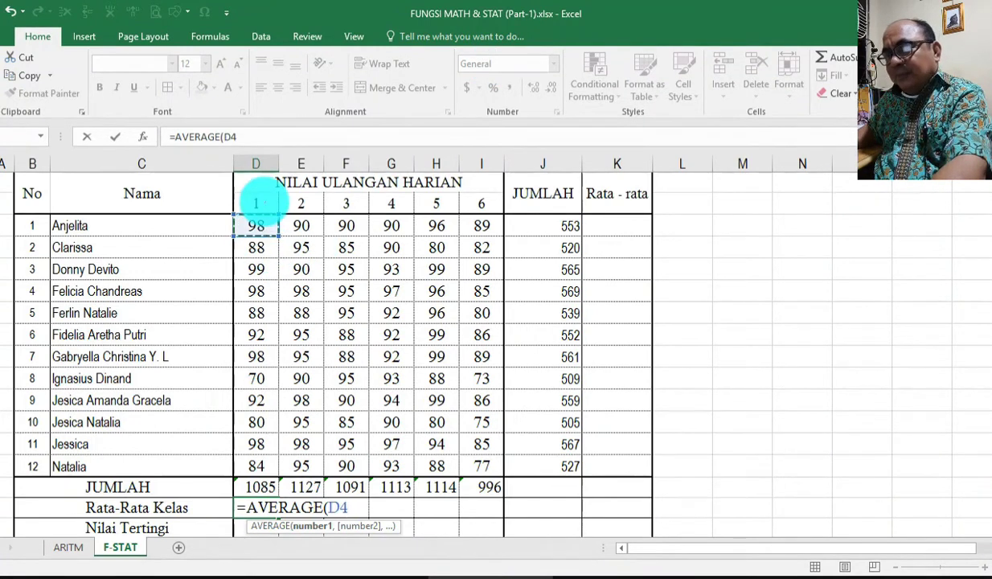
key(F8)
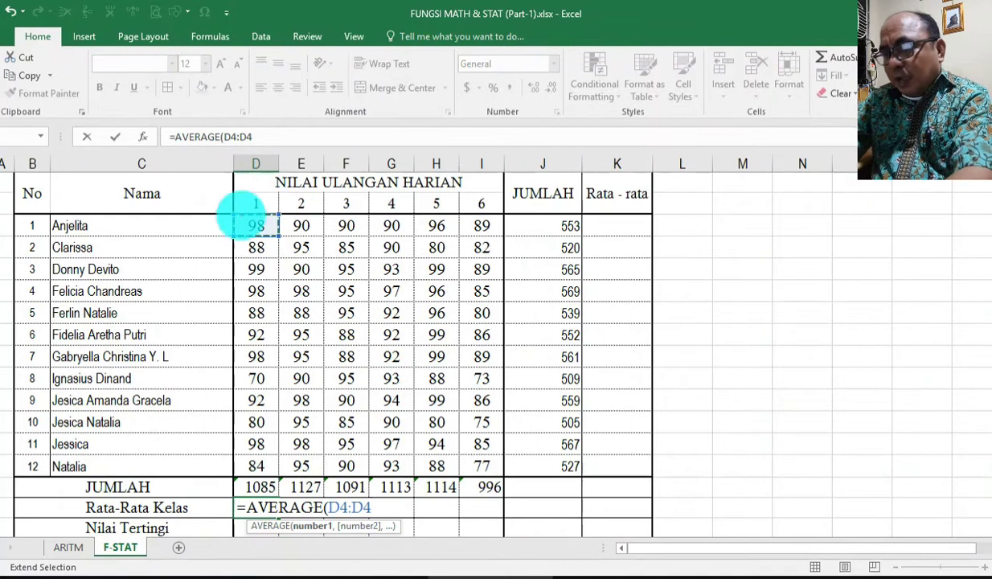
click(255, 467)
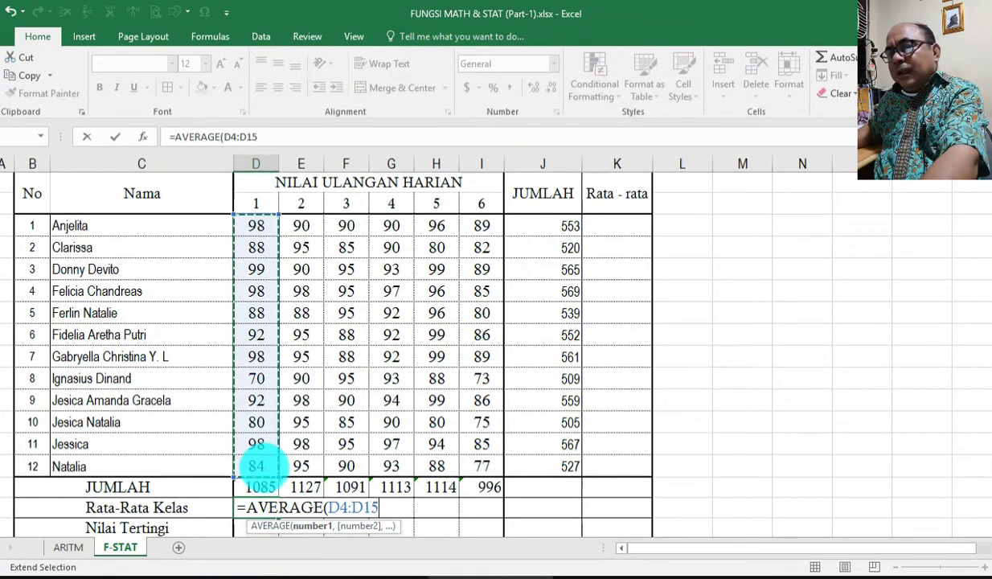
text())
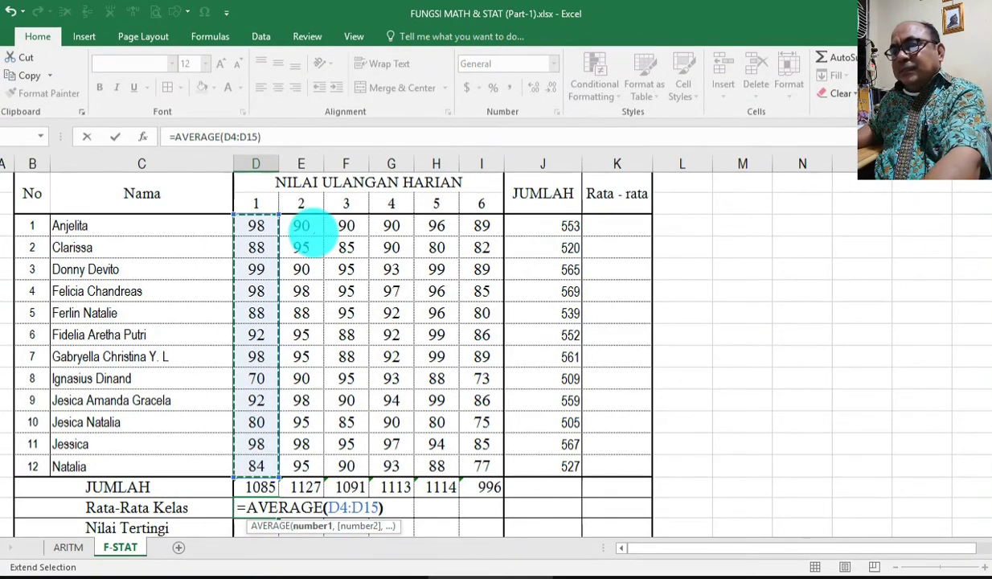
key(Return)
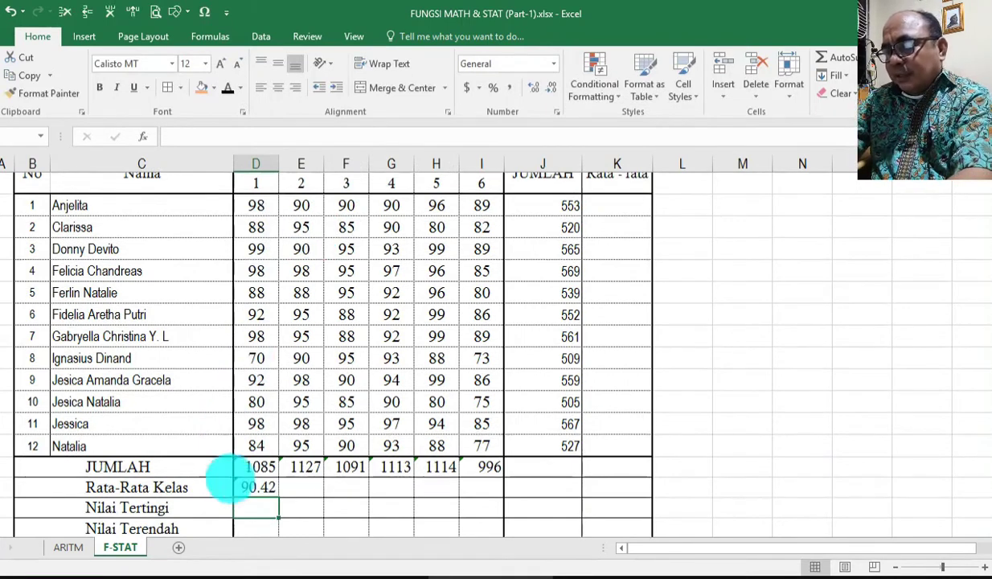
Average the second daily test's scores in the Rata-Rata Kelas row with =AVERAGE(E4:E15)
click(256, 487)
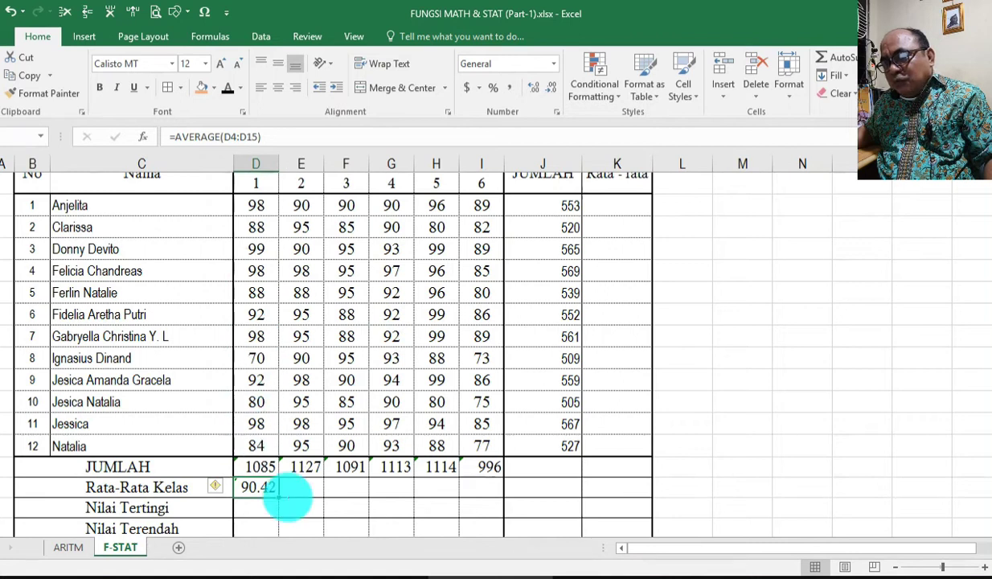
click(306, 486)
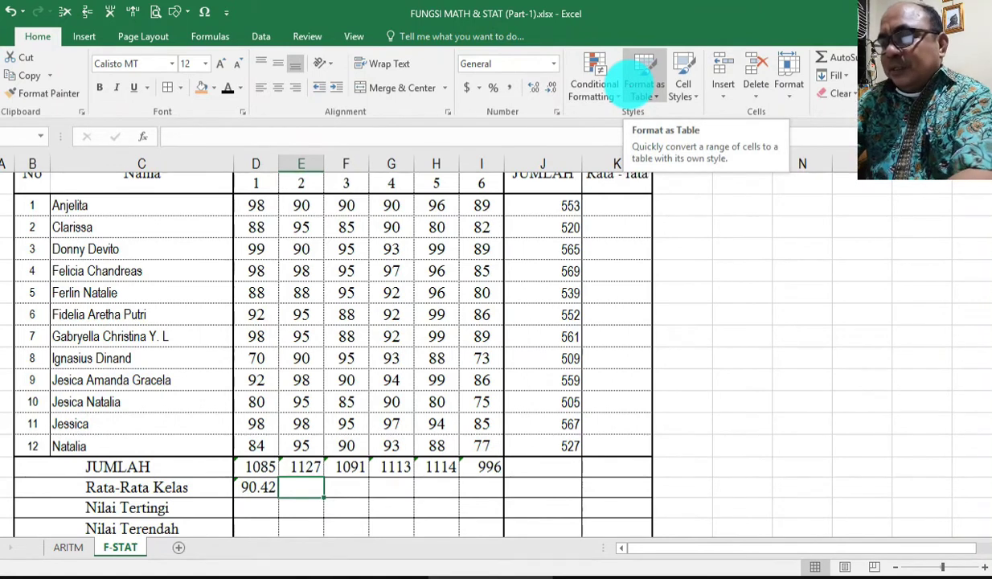
text(=AVERA)
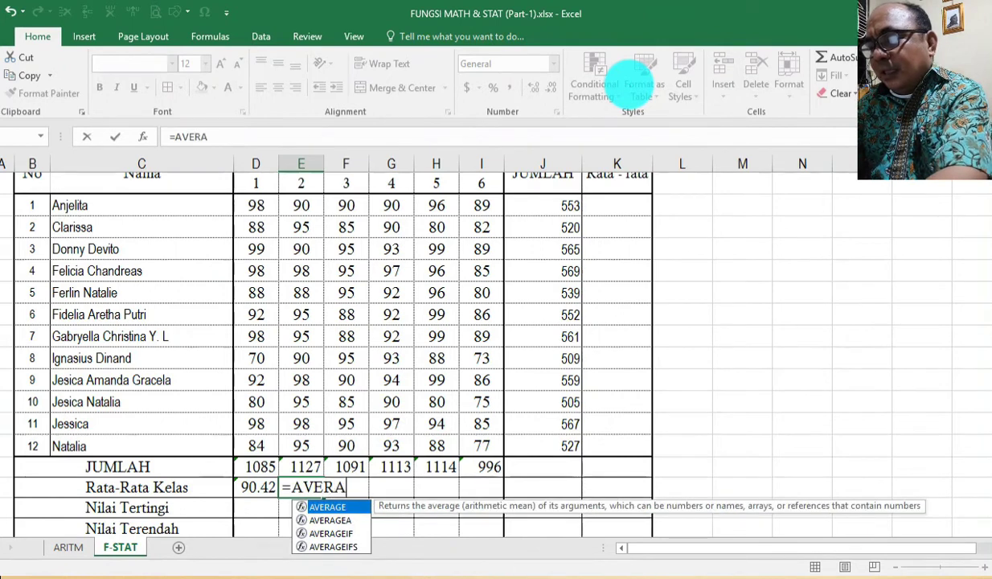
text(GE)
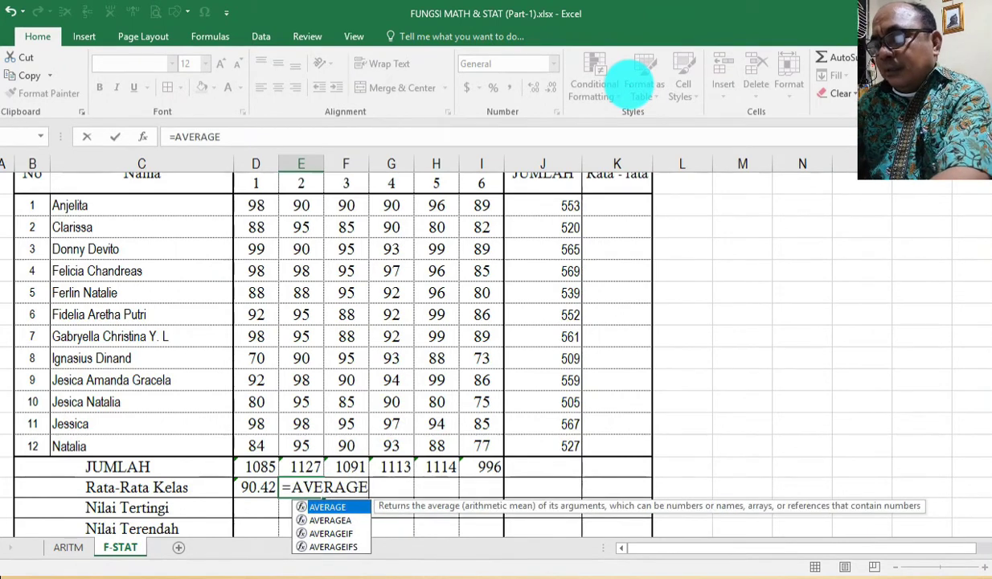
text(()
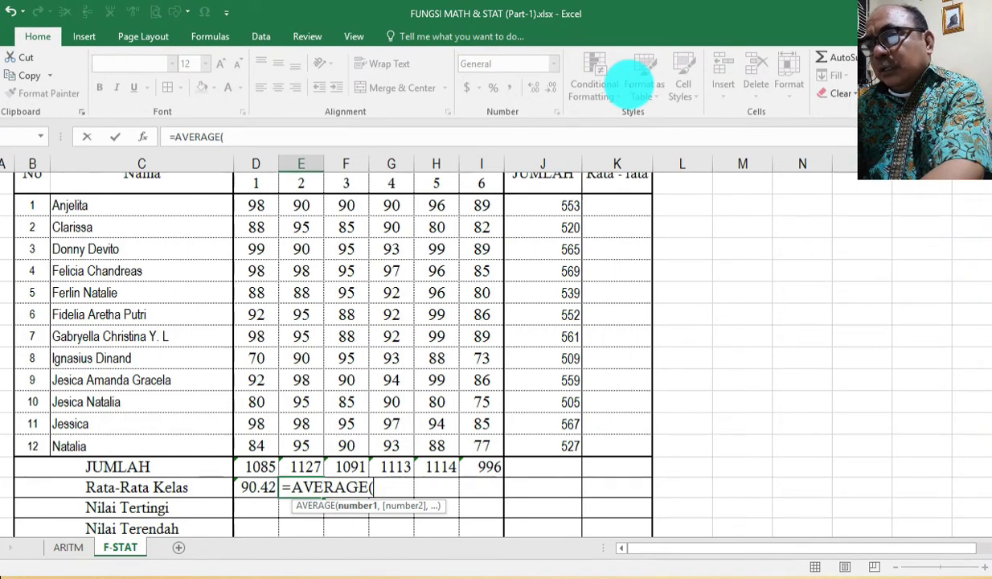
text(E)
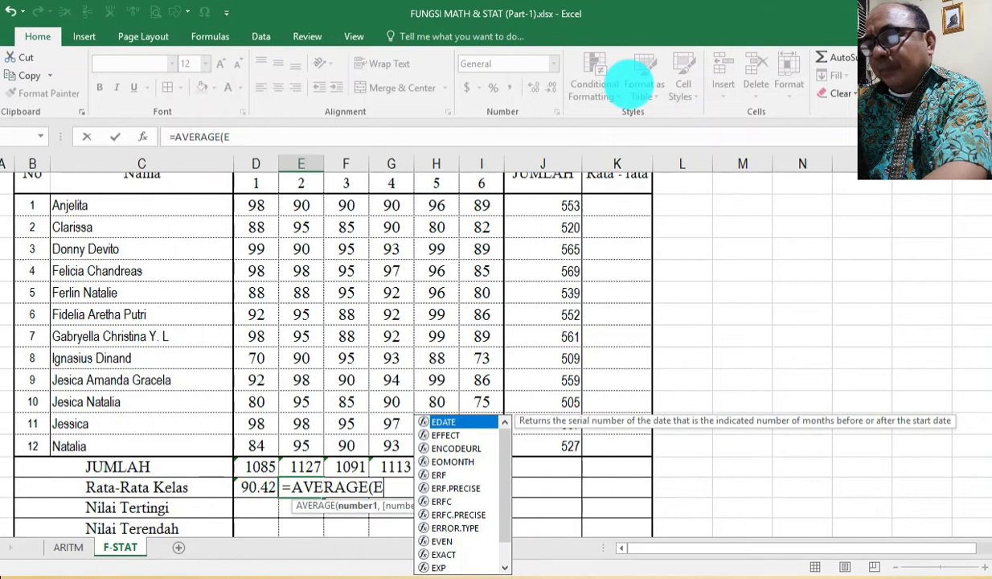
text(4:3)
key(BackSpace)
text(E15)
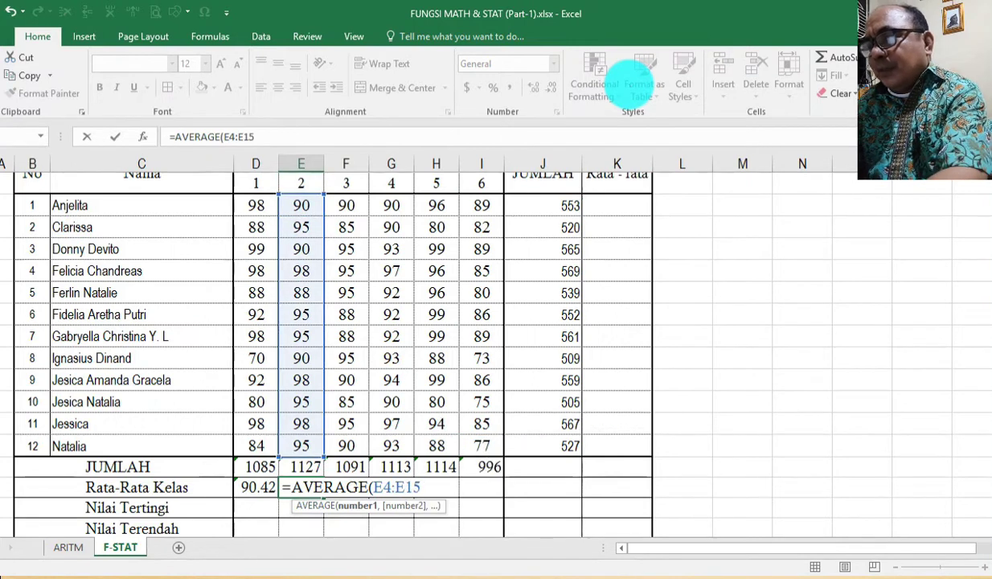
key(Return)
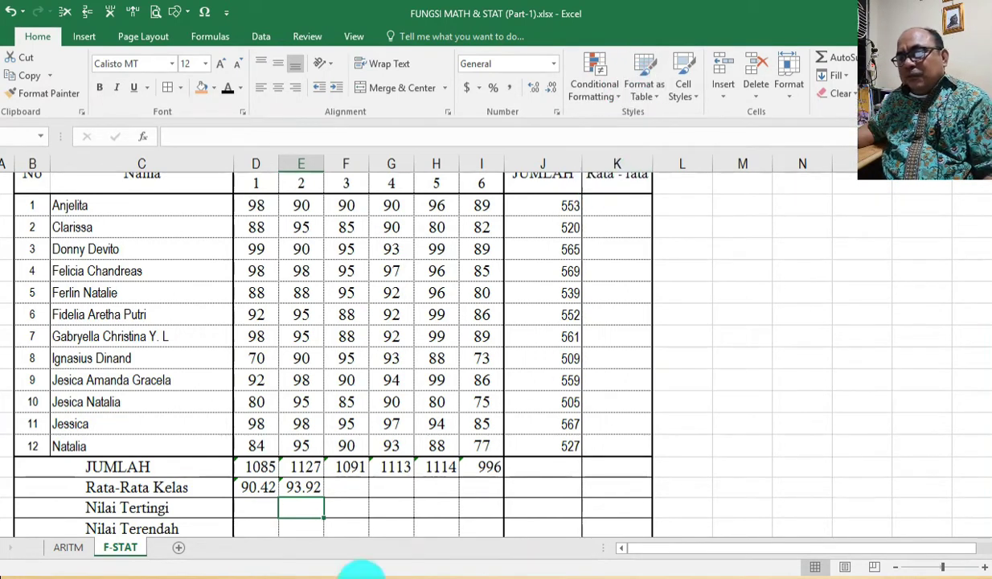
Copy the second test's class average formula across to test 6 and check the fourth test's formula
click(312, 489)
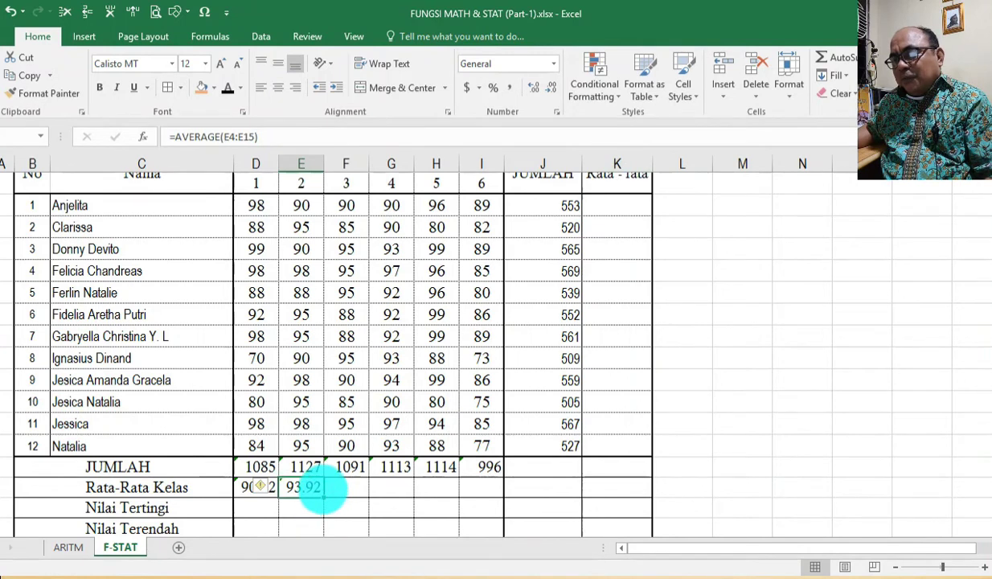
drag(322, 497, 464, 522)
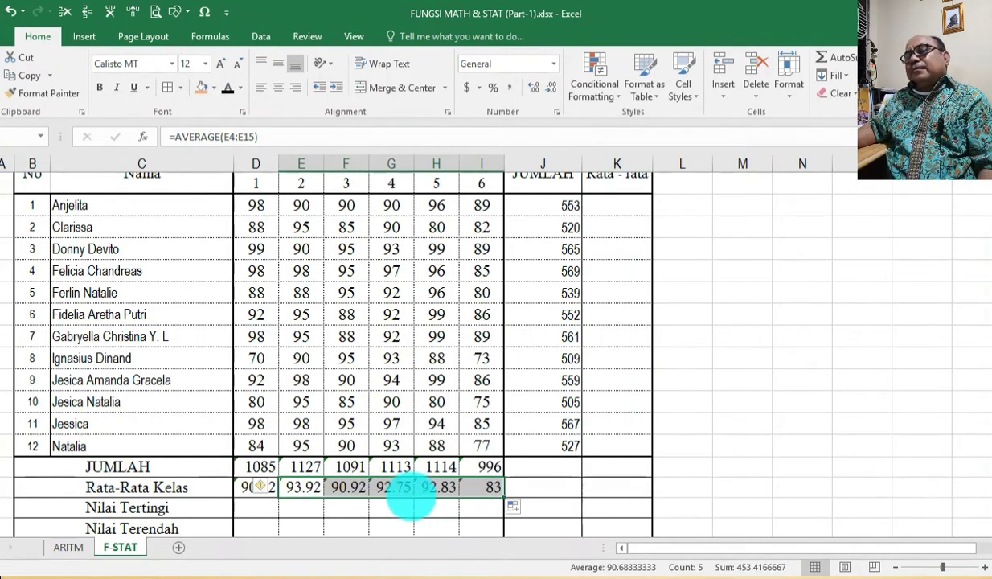
click(411, 494)
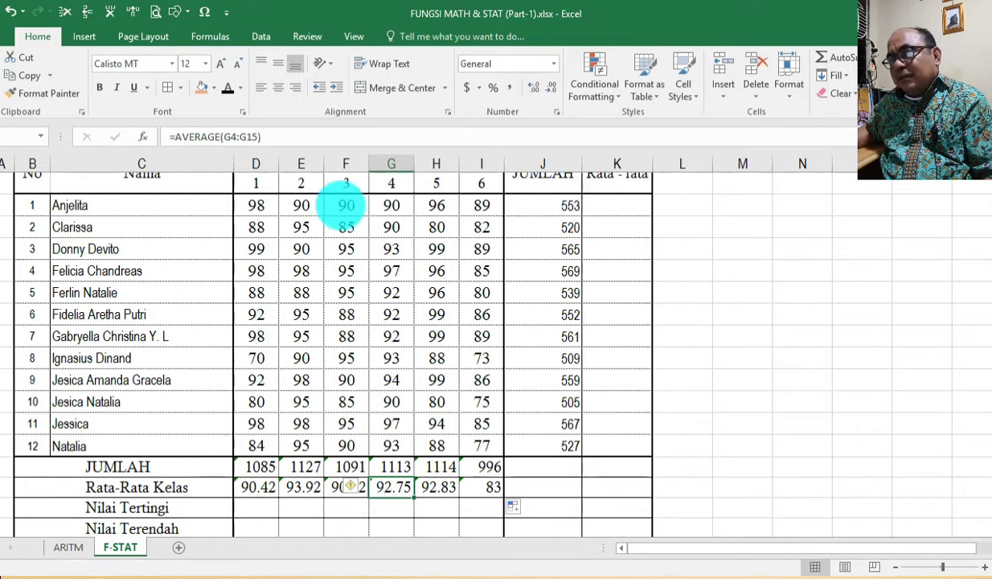
Average the first student's six test scores in the Rata-rata column with =AVERAGE(D4:I4)
click(604, 206)
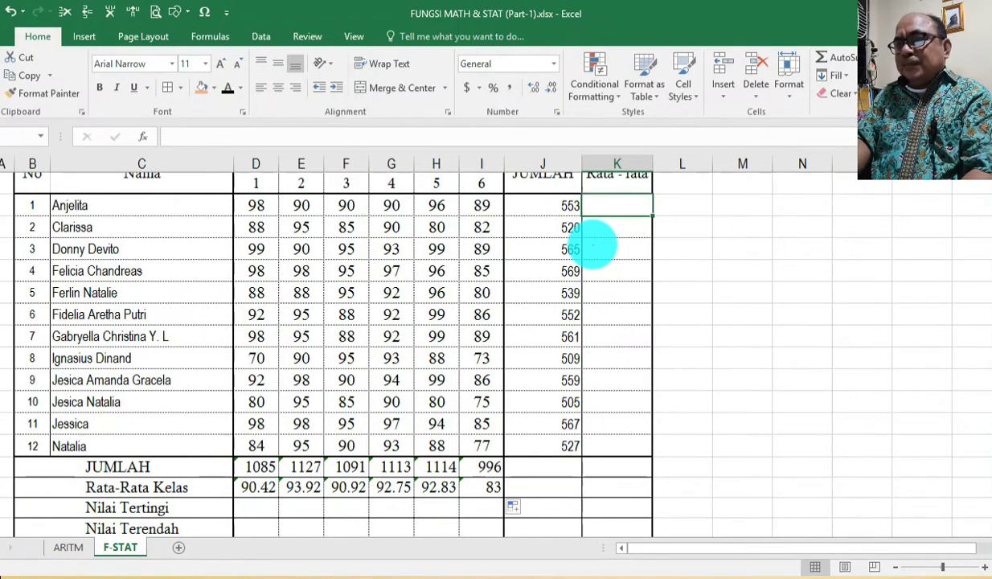
text(=)
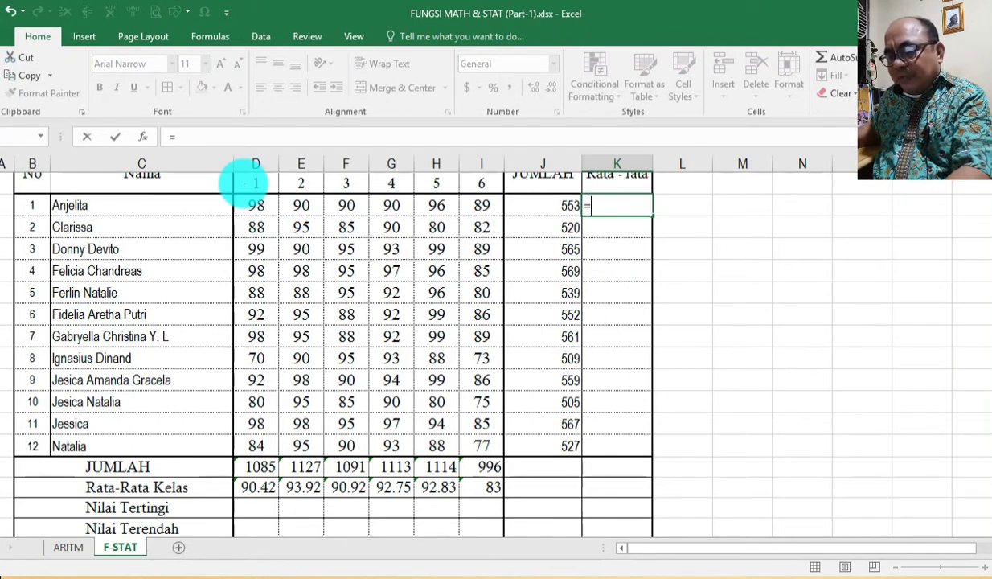
text(a)
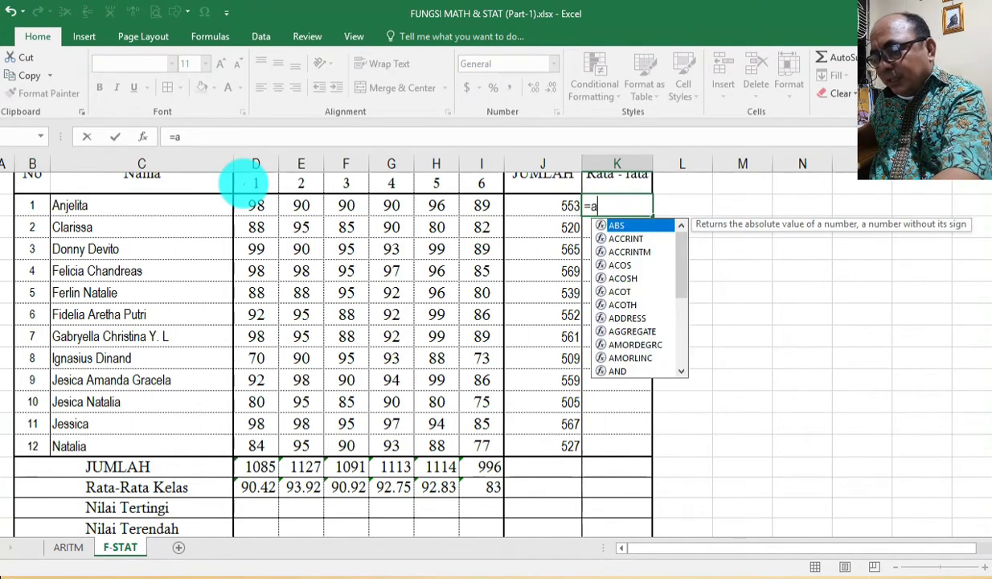
key(BackSpace)
text(AV)
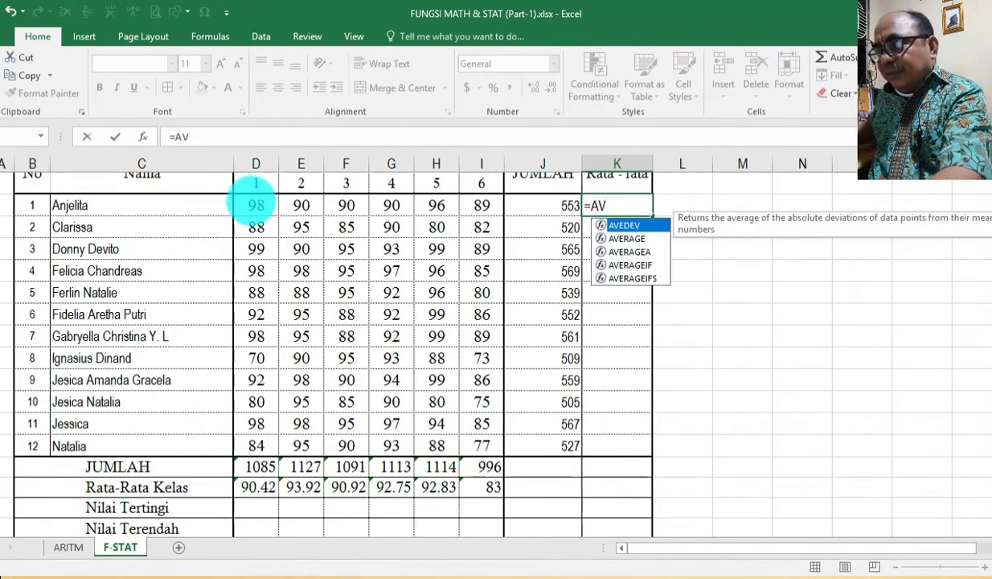
click(623, 238)
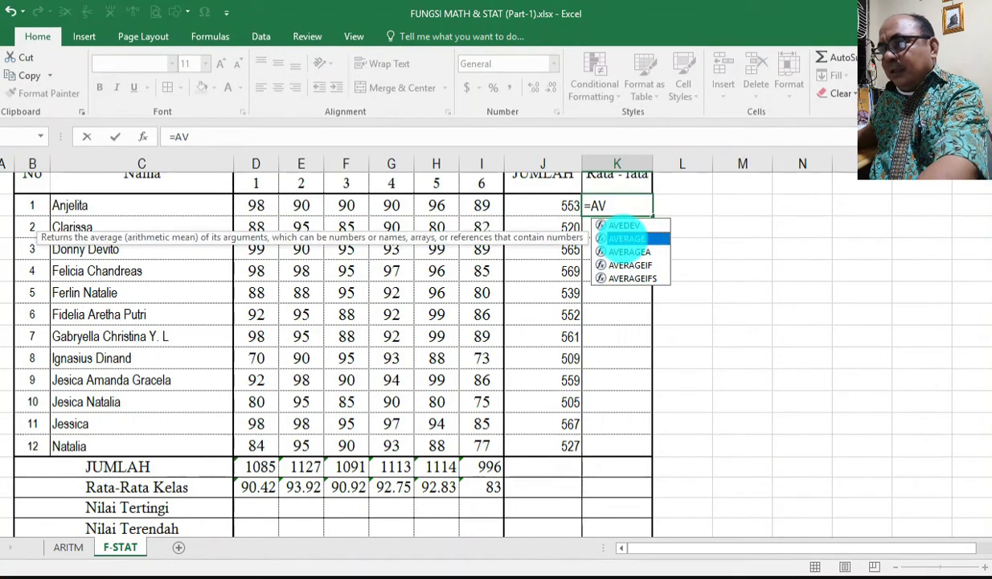
double_click(624, 238)
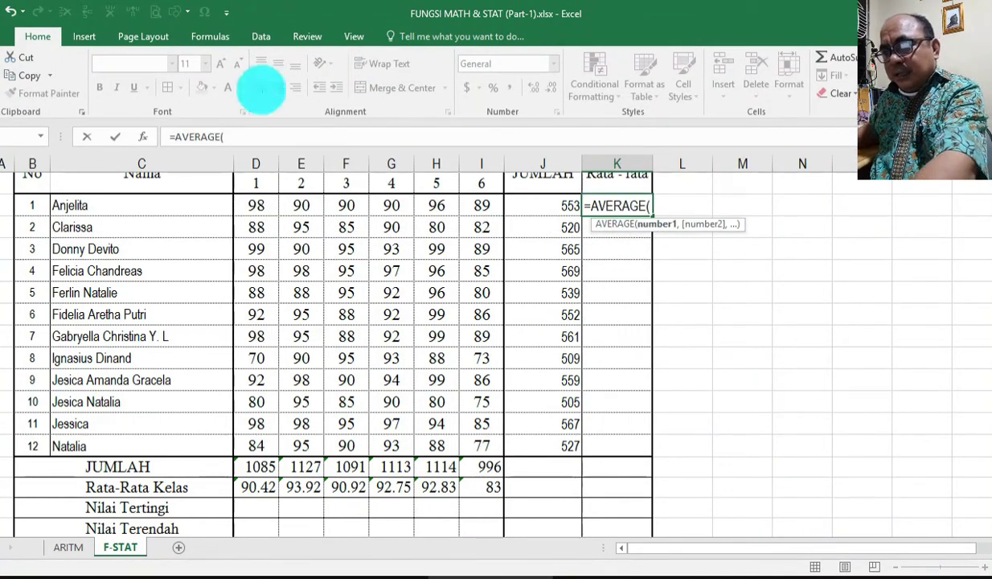
click(256, 205)
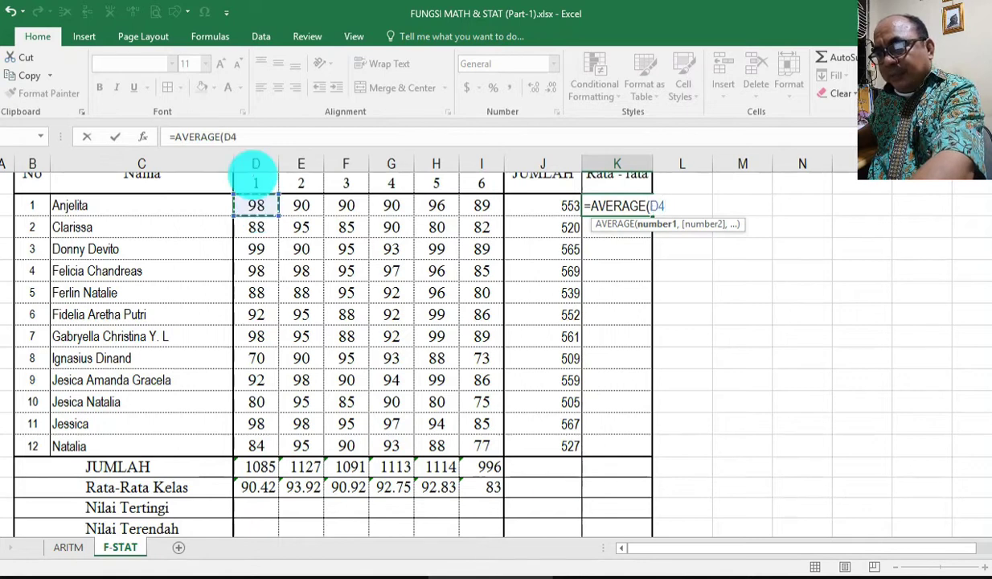
key(F8)
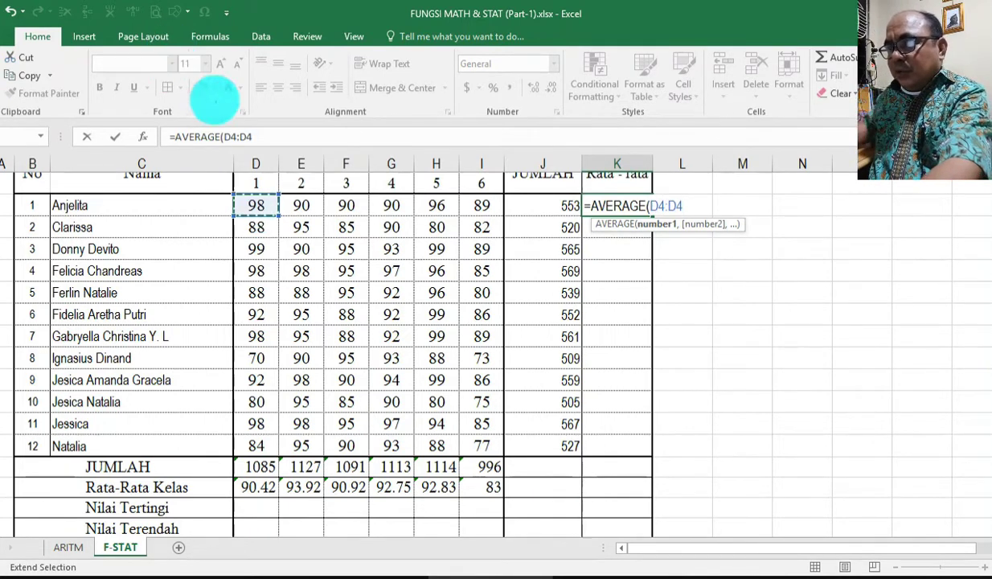
click(482, 206)
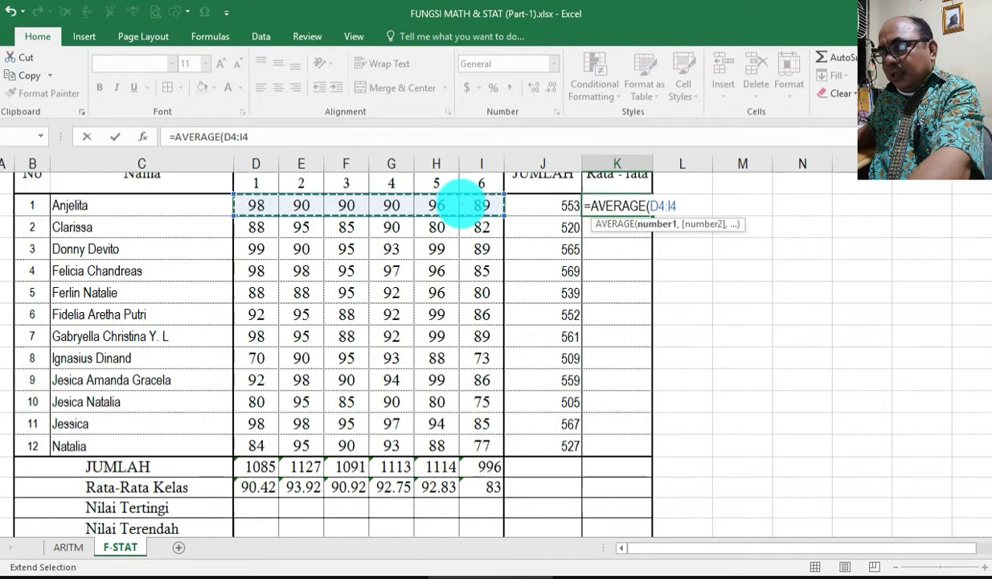
text())
key(F8)
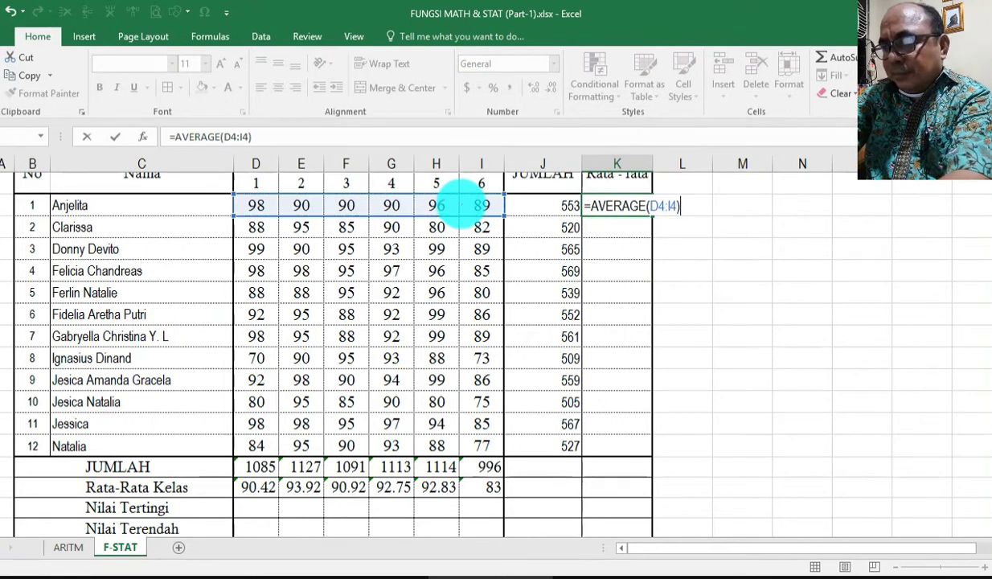
key(Return)
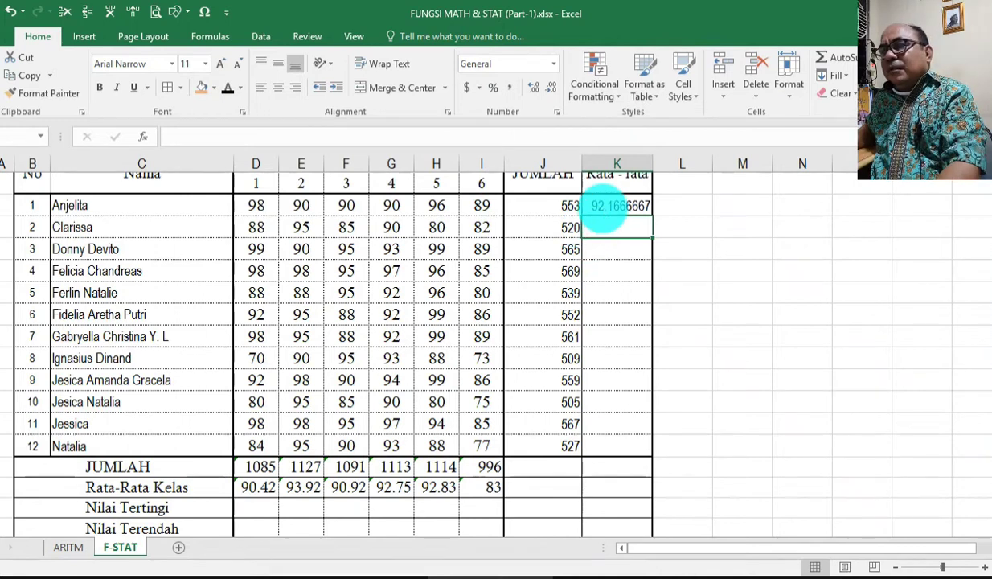
click(600, 205)
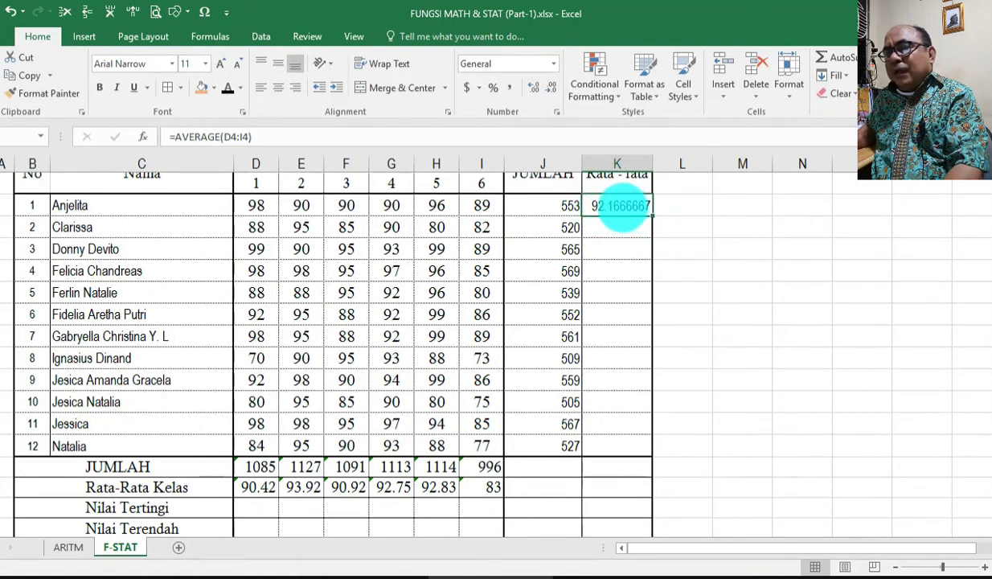
Average the second student's six test scores in the Rata-rata column with =AVERAGE(D5:I5)
click(613, 233)
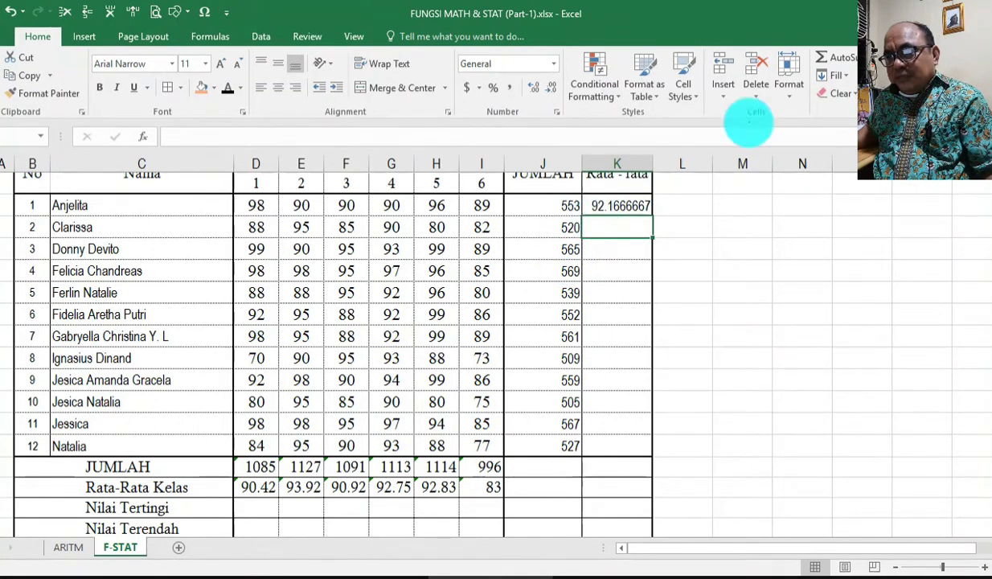
text(=)
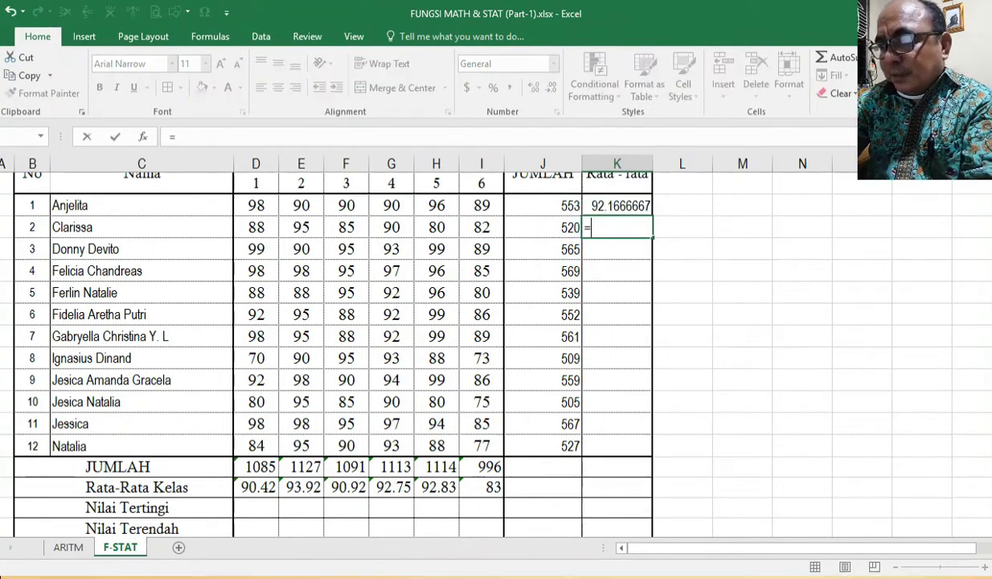
text(AVER)
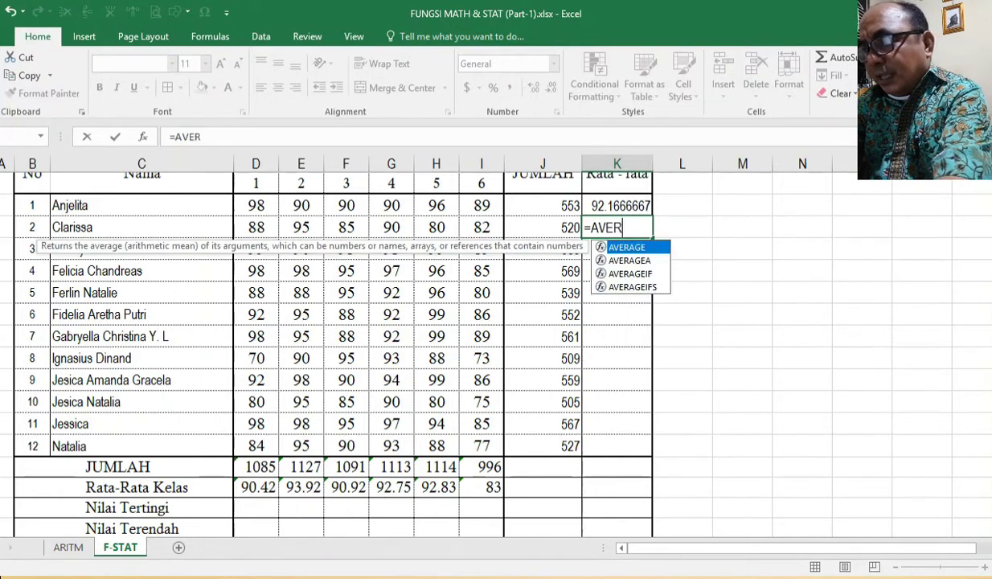
text(AGE)
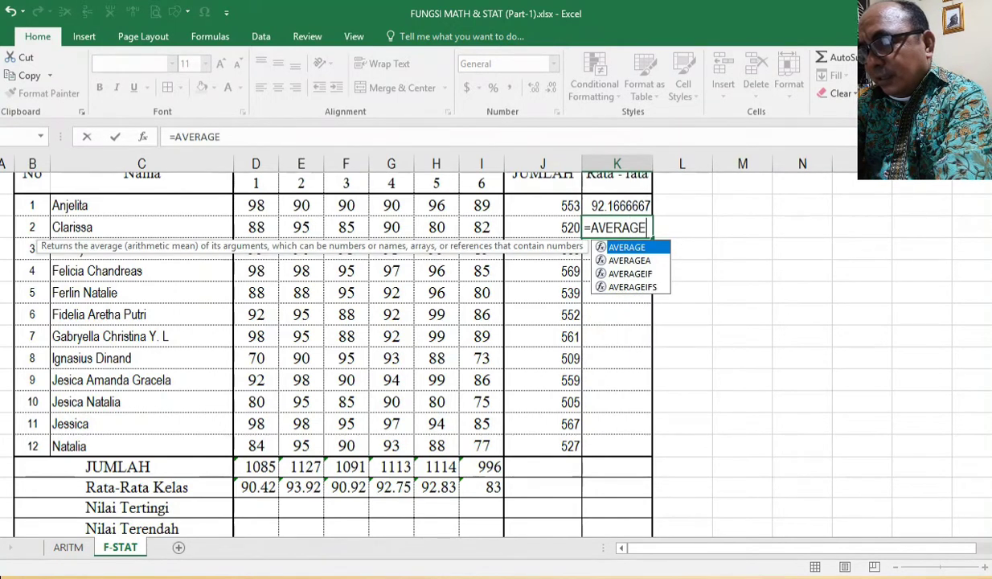
text(()
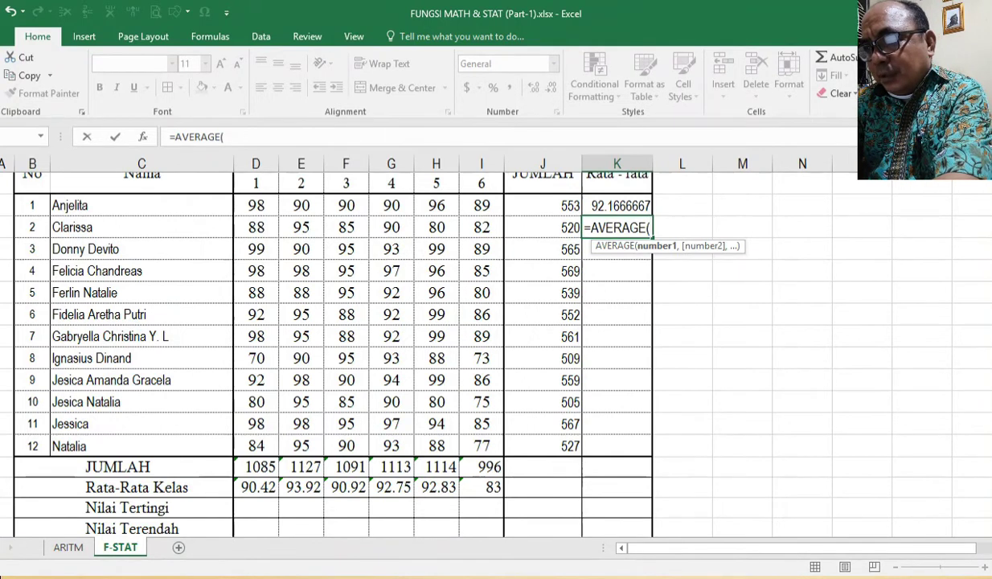
text(D5)
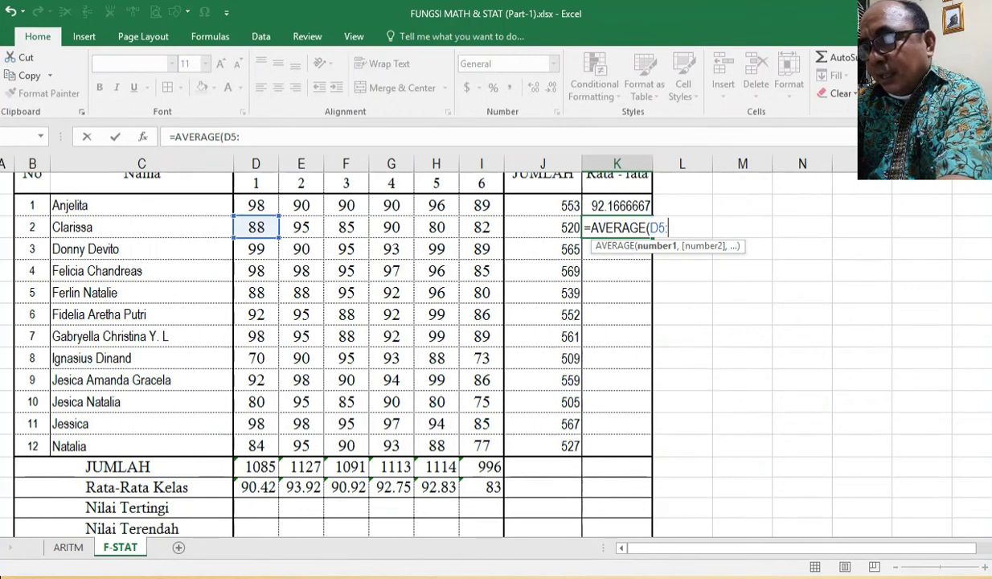
text(:I5))
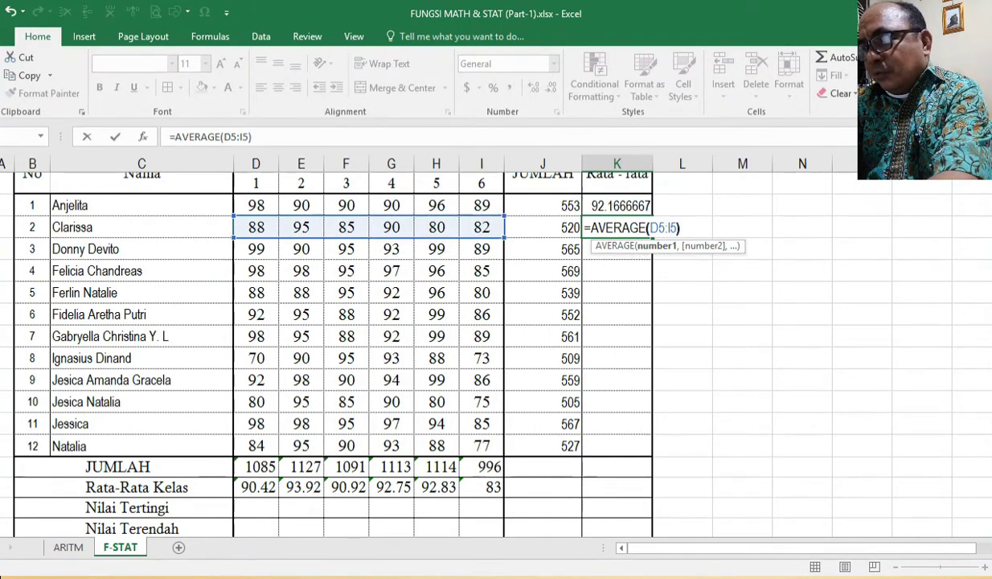
key(Return)
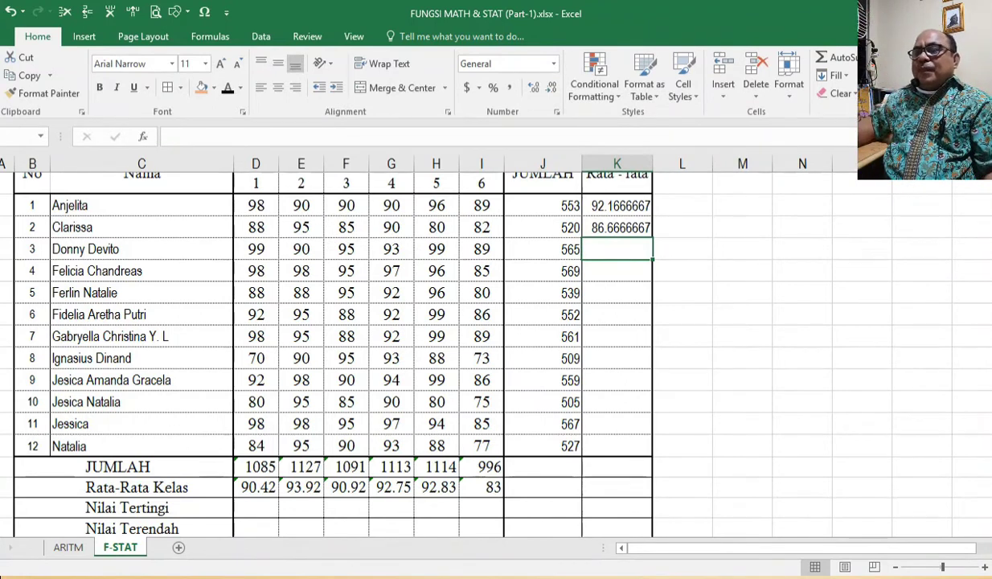
Copy the second student's average formula down to student 12 and check the formulas for students 3 to 5
click(644, 229)
drag(653, 238, 641, 447)
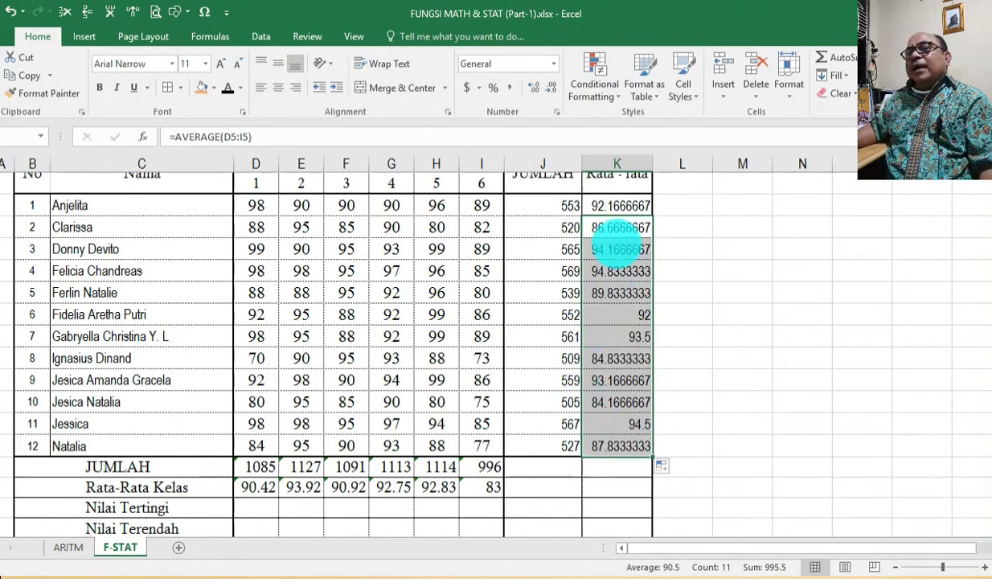
click(620, 245)
click(623, 271)
click(615, 294)
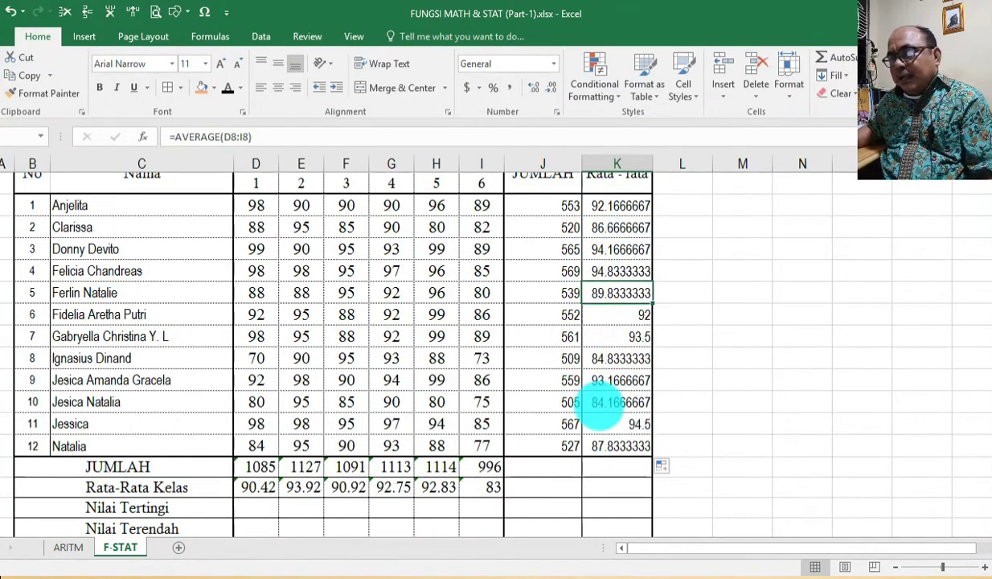
Switch to the slide show on mathematical and statistical functions, at the SUM and AVERAGE slide
scroll(580, 407, down, 1)
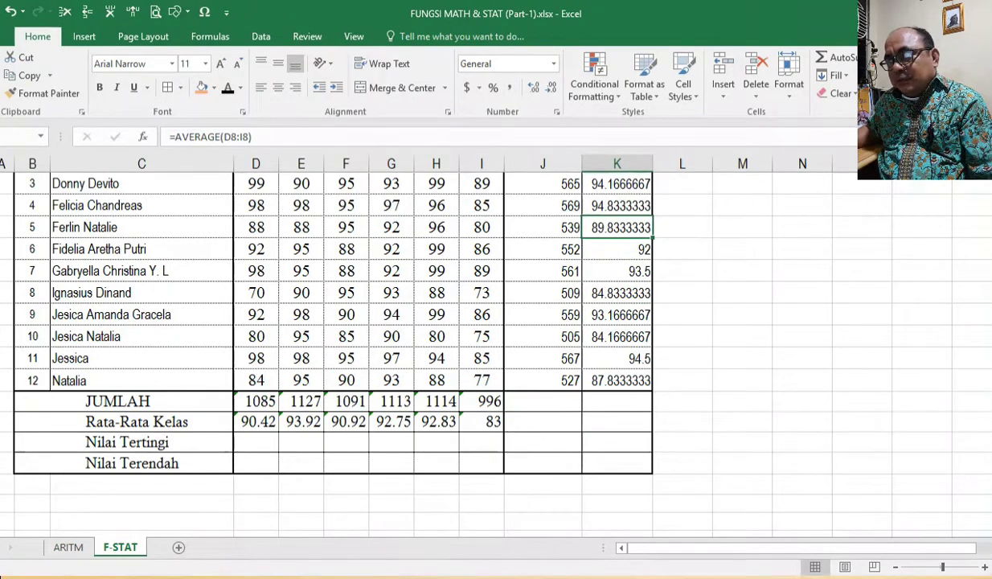
click(440, 576)
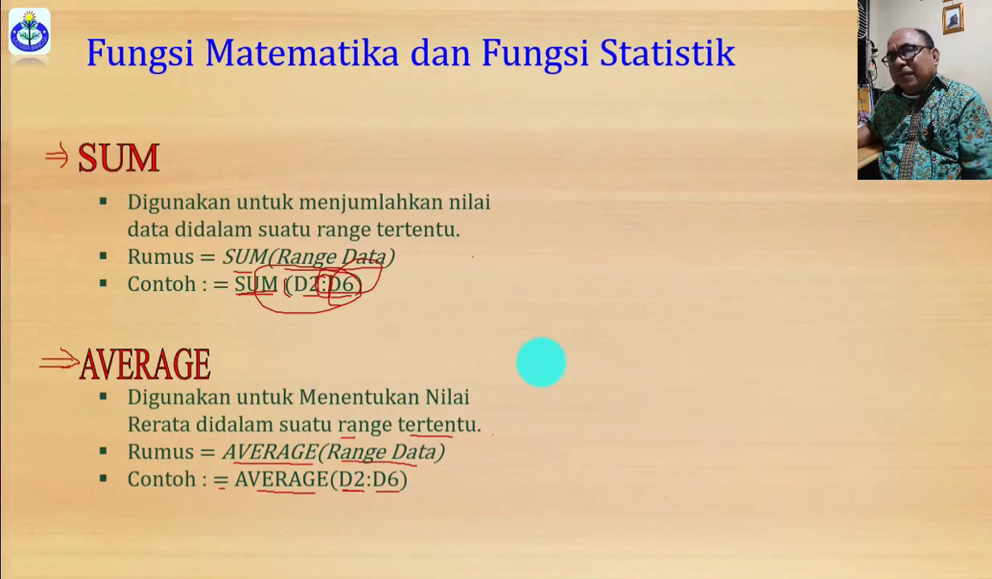
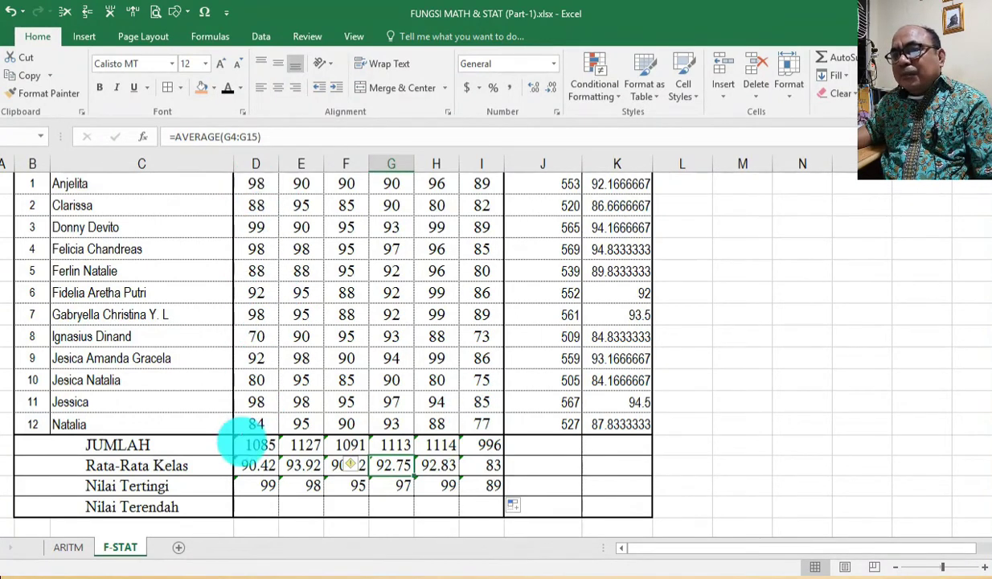
Find the first test's lowest score in the Nilai Terendah row with =MIN(D4:D15)
click(251, 506)
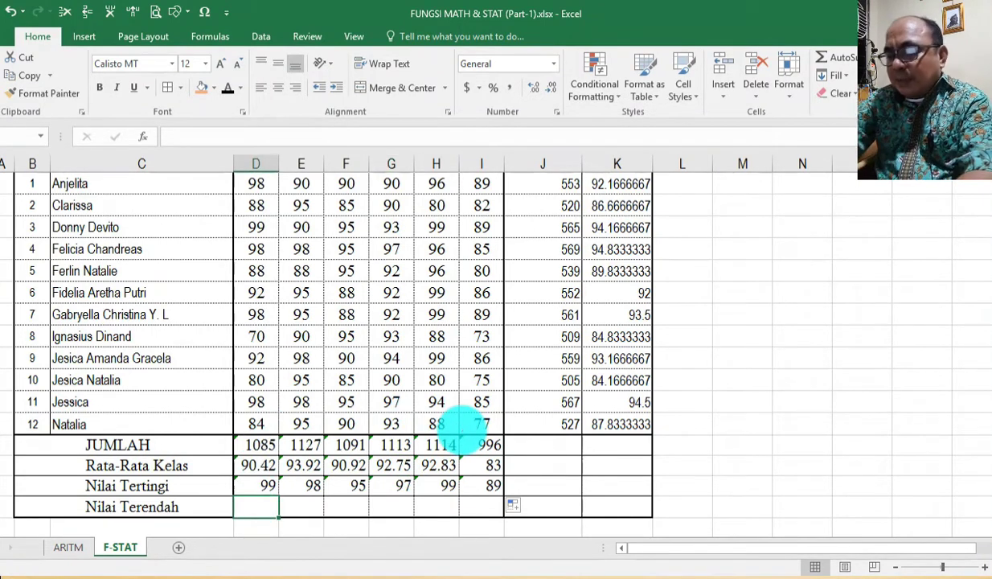
text(=M)
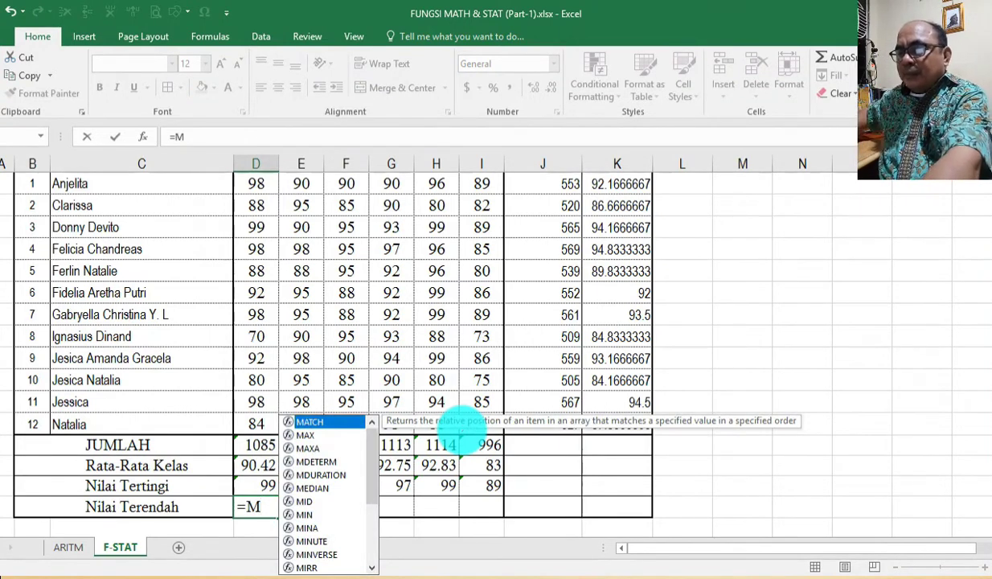
click(305, 515)
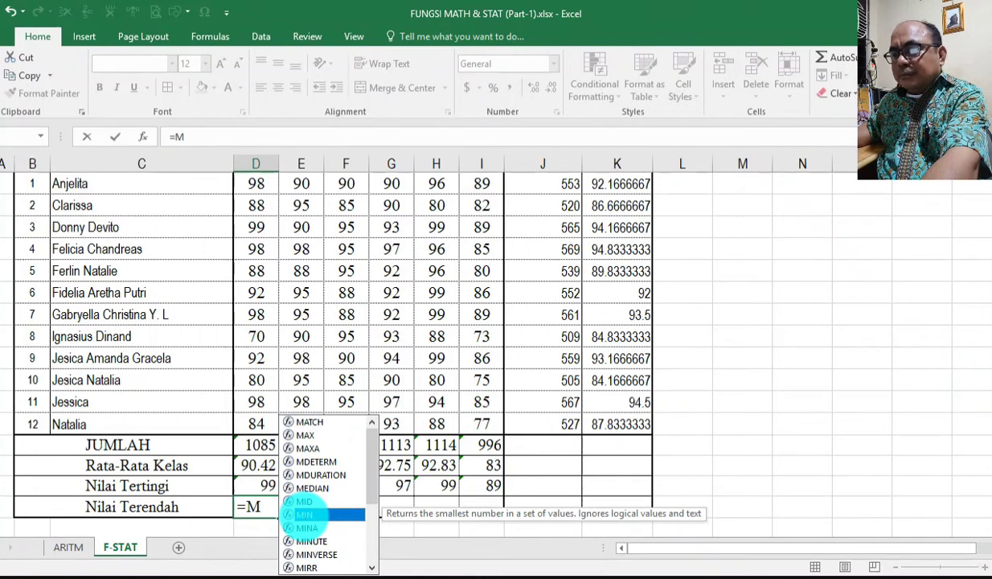
double_click(306, 515)
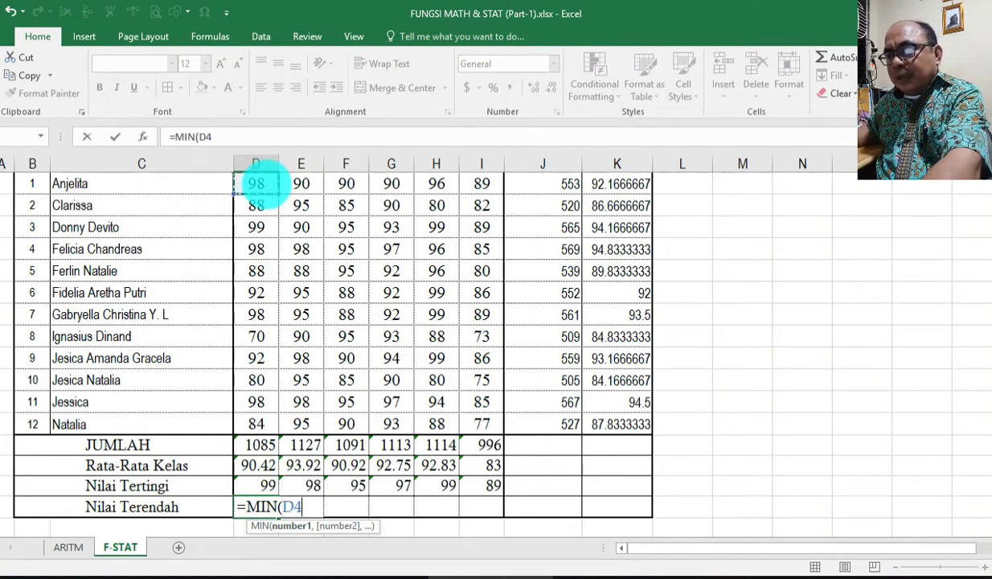
key(F8)
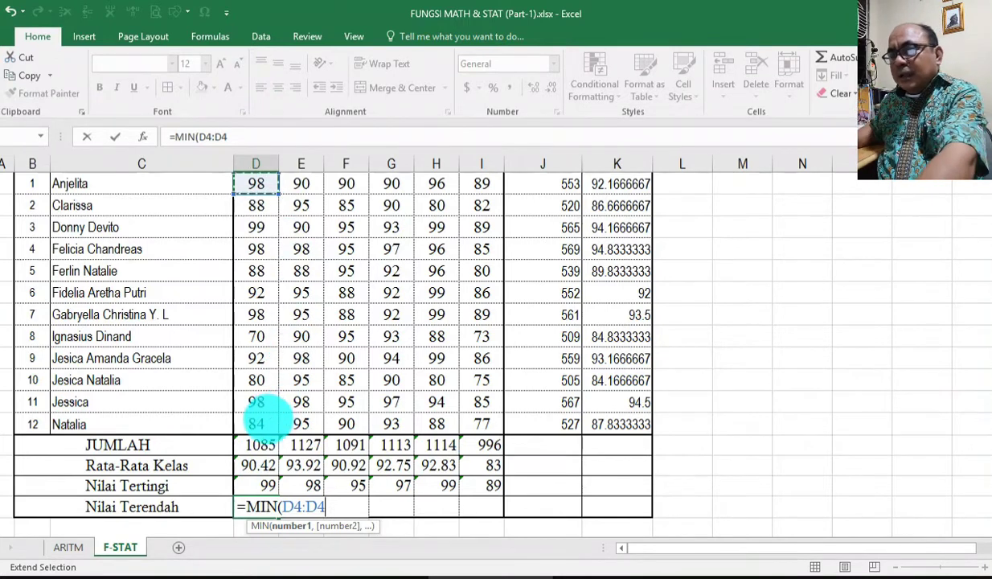
click(256, 421)
text())
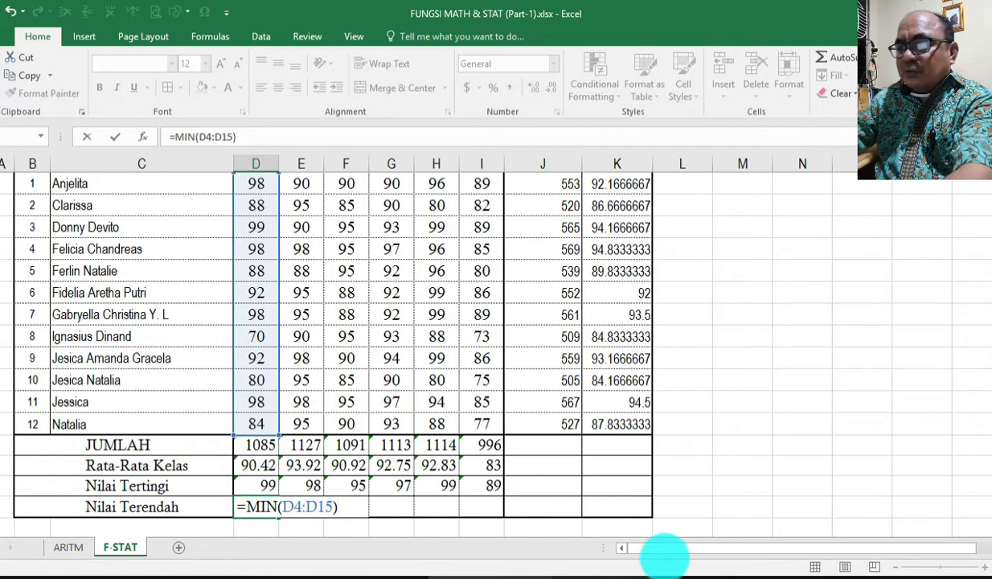
key(Return)
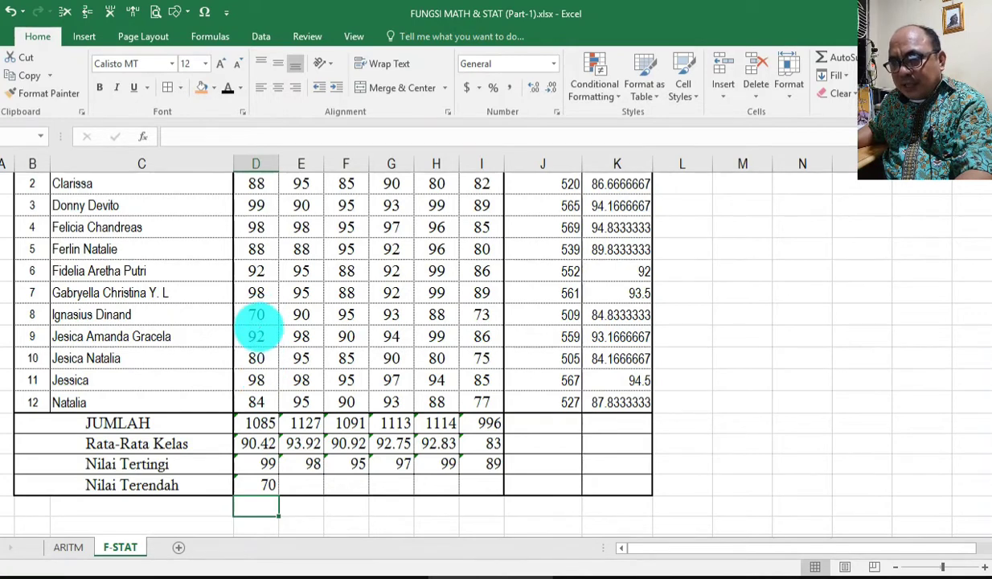
Check the first test's Nilai Terendah result against the individual student scores in column D
click(255, 314)
scroll(233, 357, up, 1)
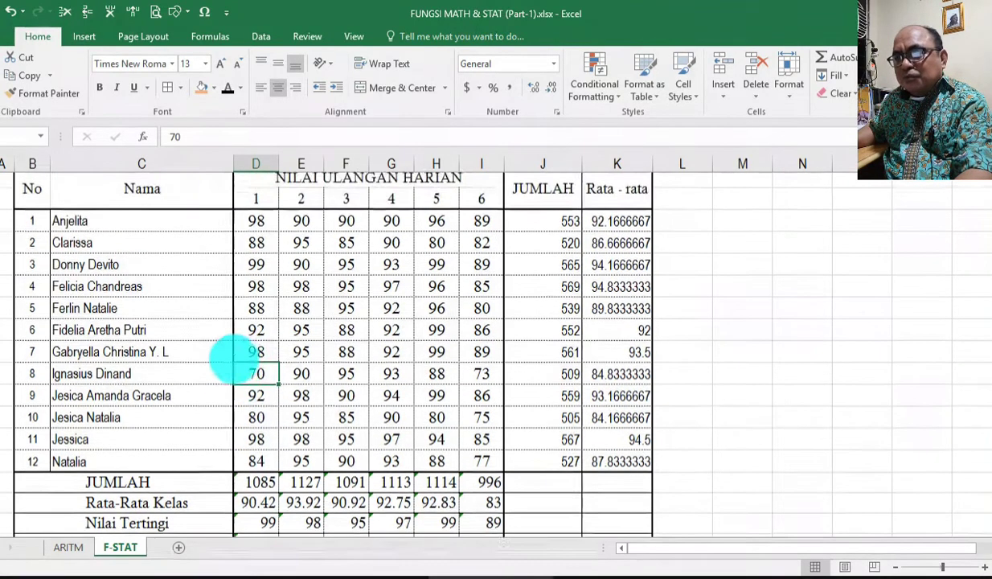
scroll(234, 355, down, 1)
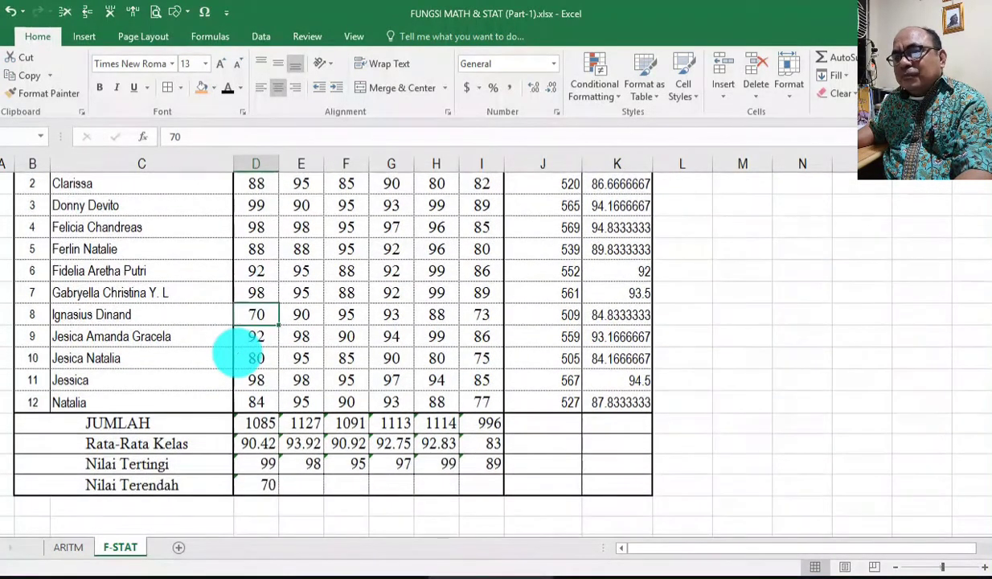
scroll(235, 355, up, 1)
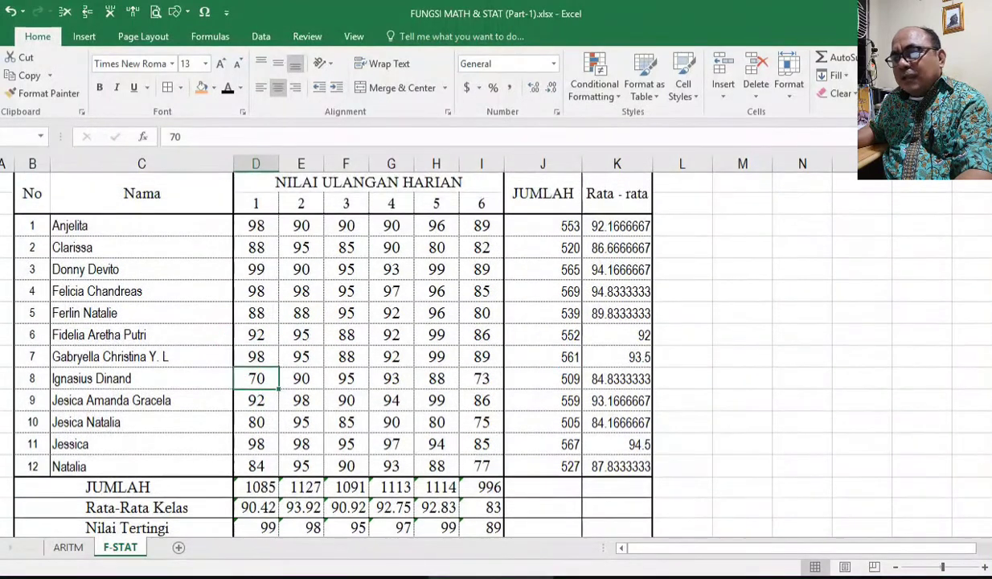
scroll(964, 467, down, 1)
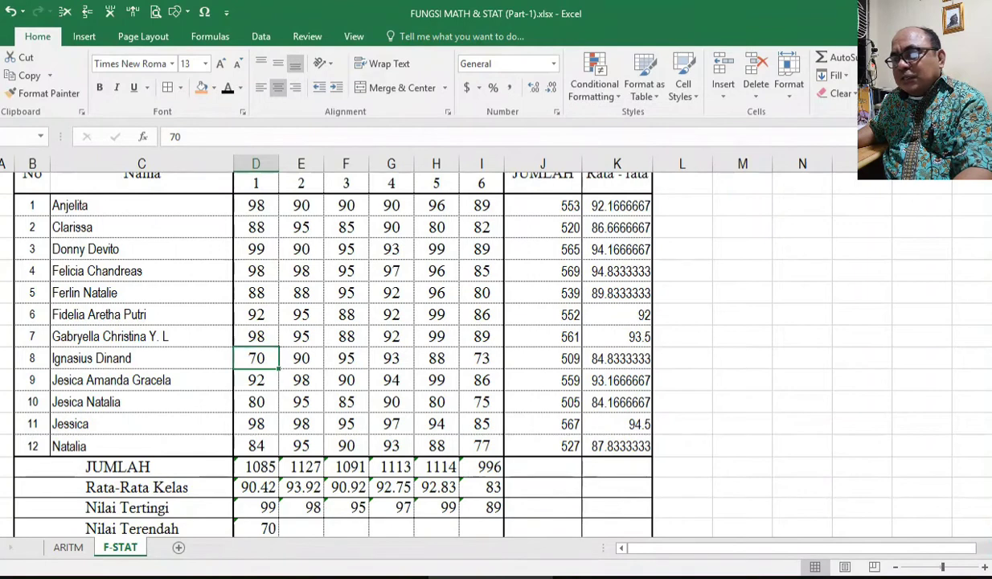
scroll(953, 512, down, 1)
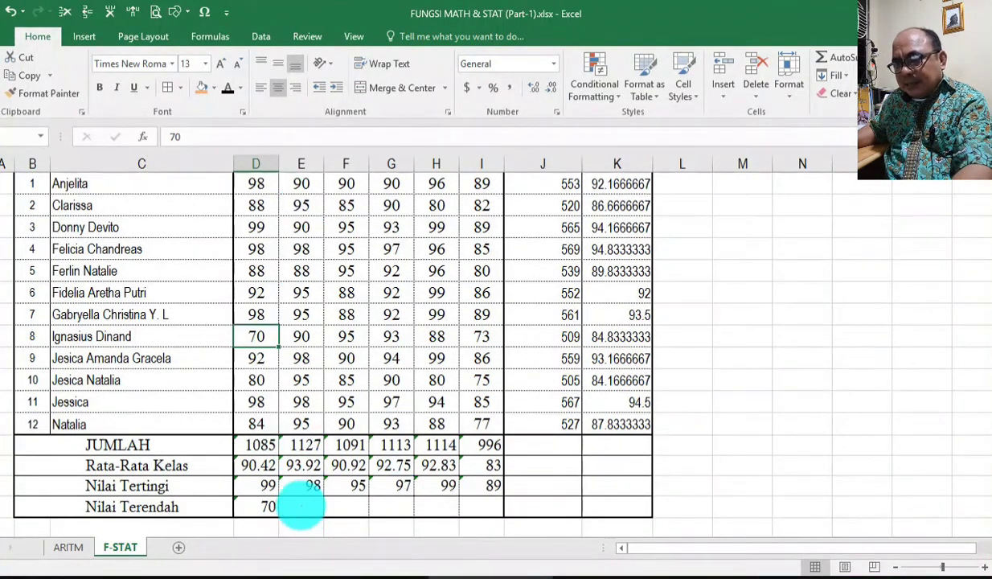
Find the second test's lowest score in the Nilai Terendah row with =MIN(E4:E15)
click(300, 506)
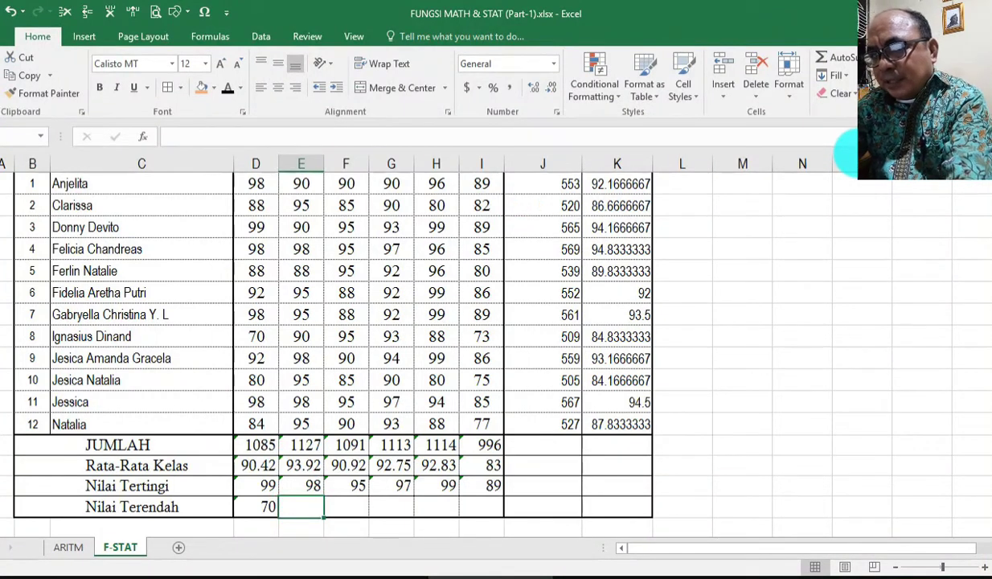
text(=M)
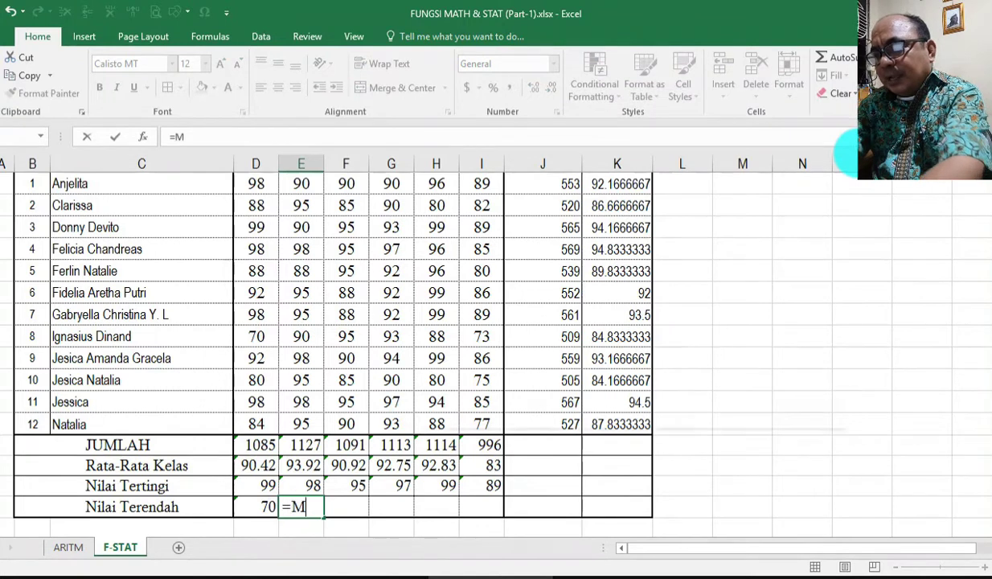
text(IN()
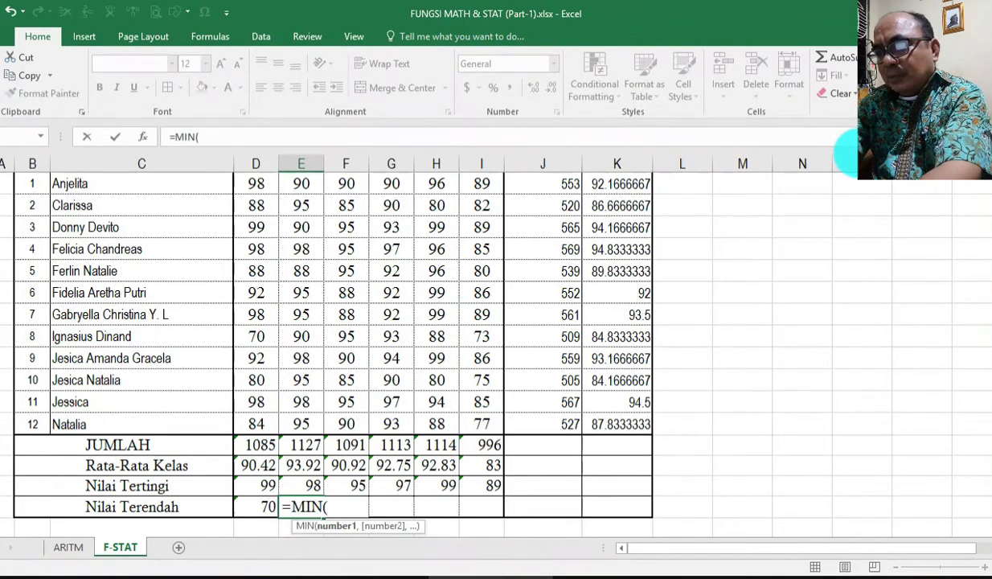
text(E)
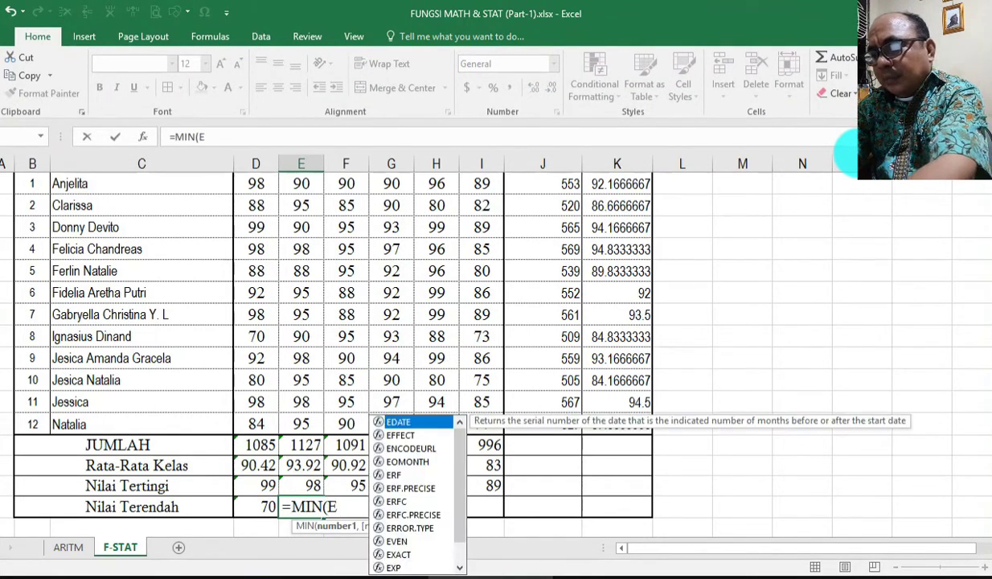
text(4:E)
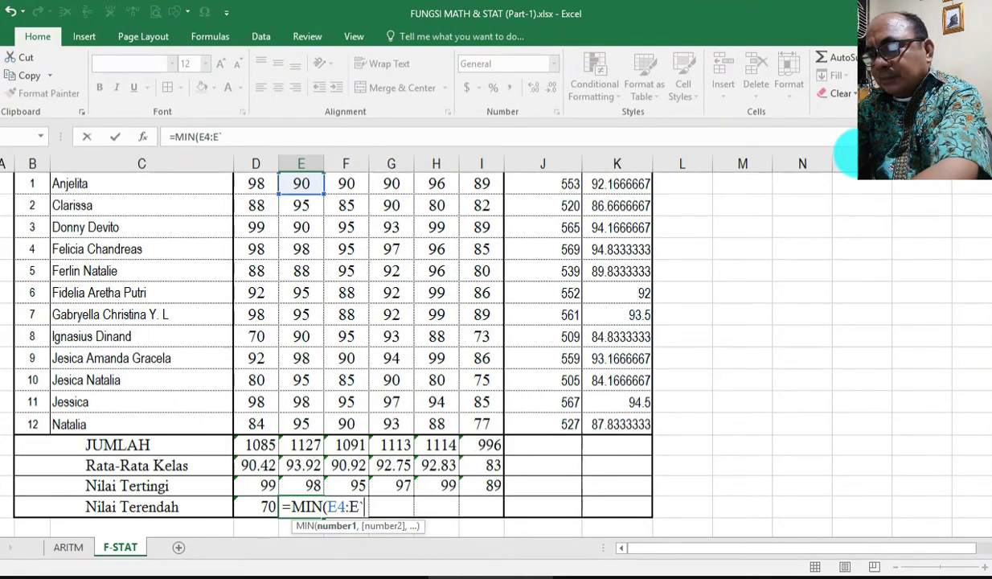
text(15)
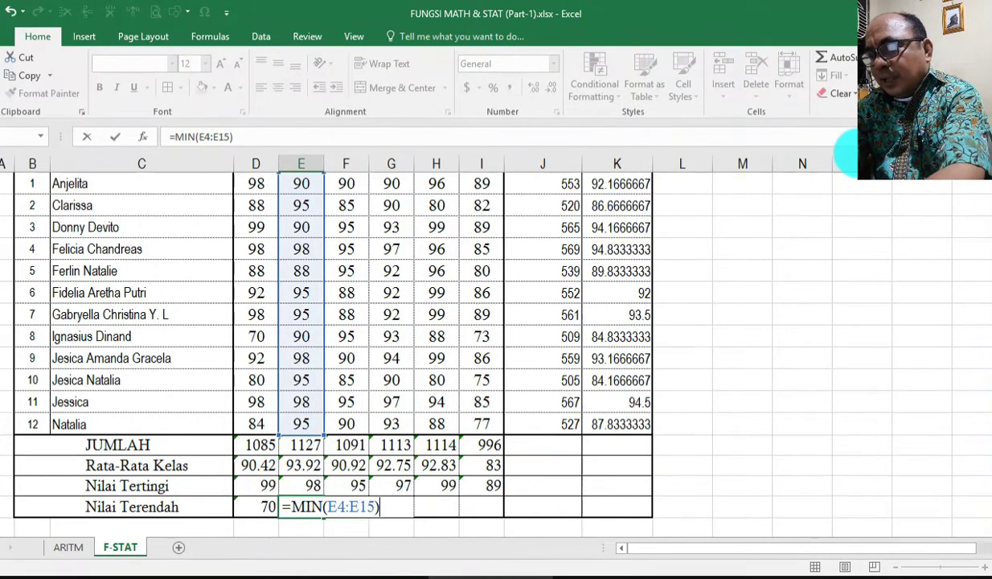
key(Return)
key(Up)
key(Right)
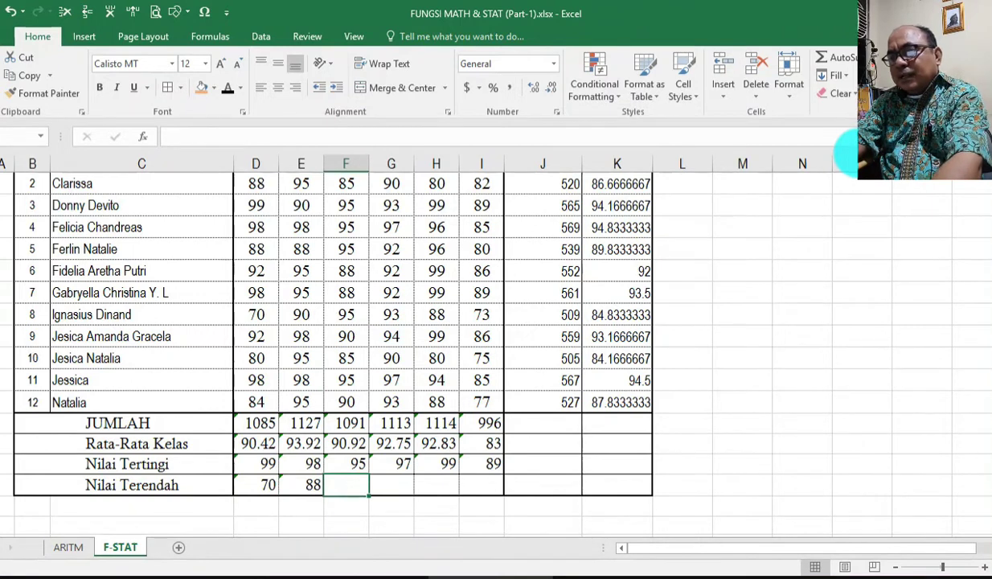
Find the third test's lowest score in the Nilai Terendah row with =MIN(F4:F15)
text(=)
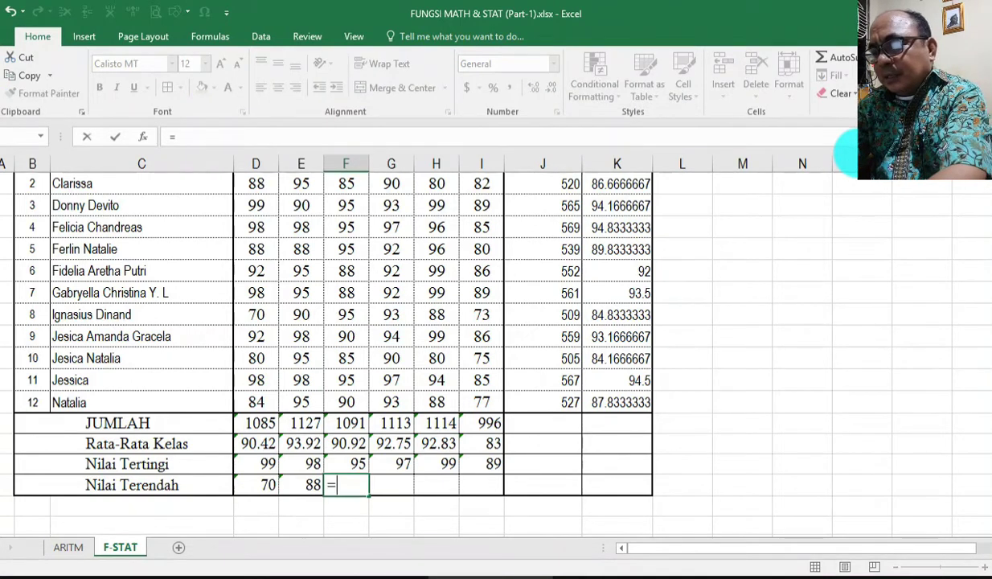
text(MIN)
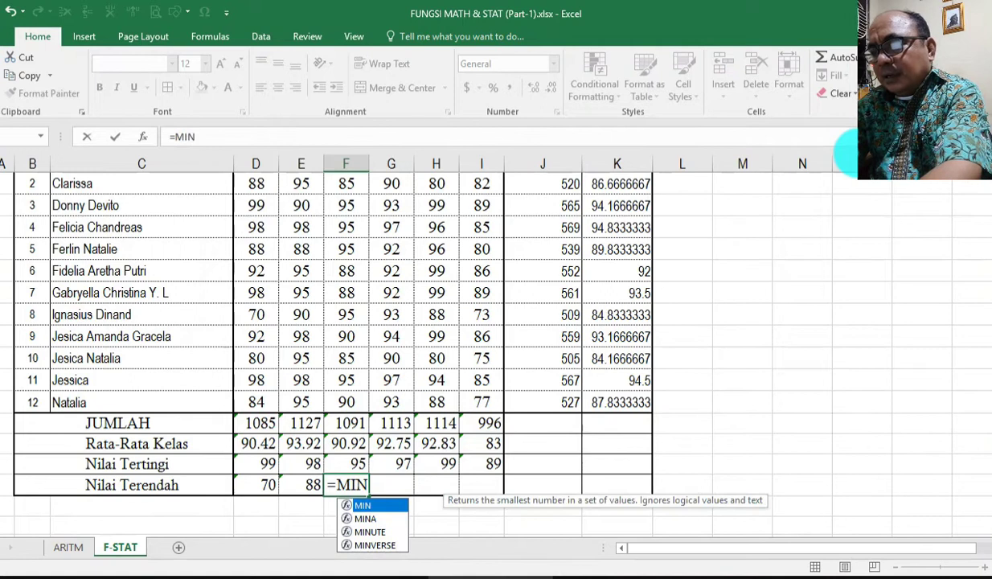
text((E)
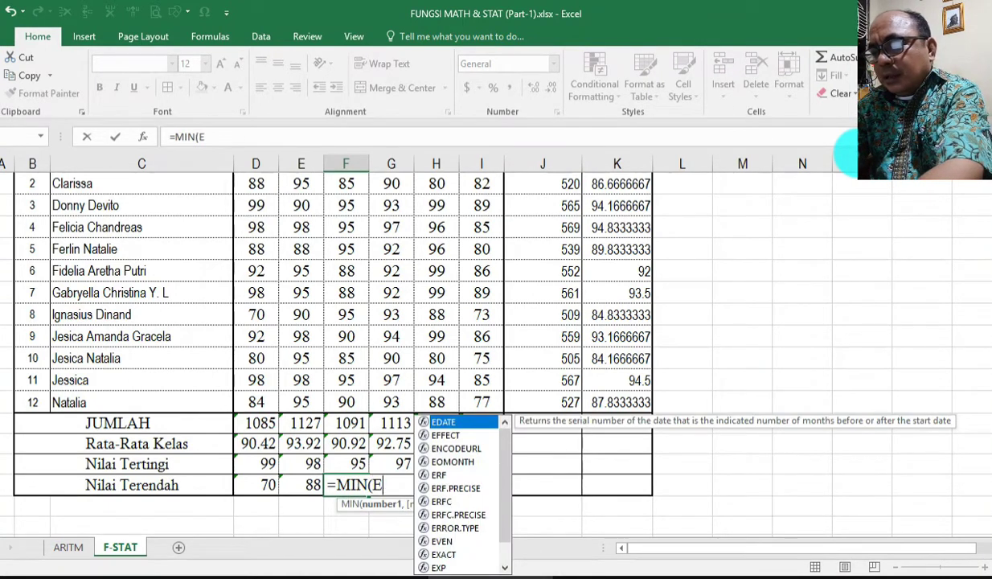
key(BackSpace)
text(F4)
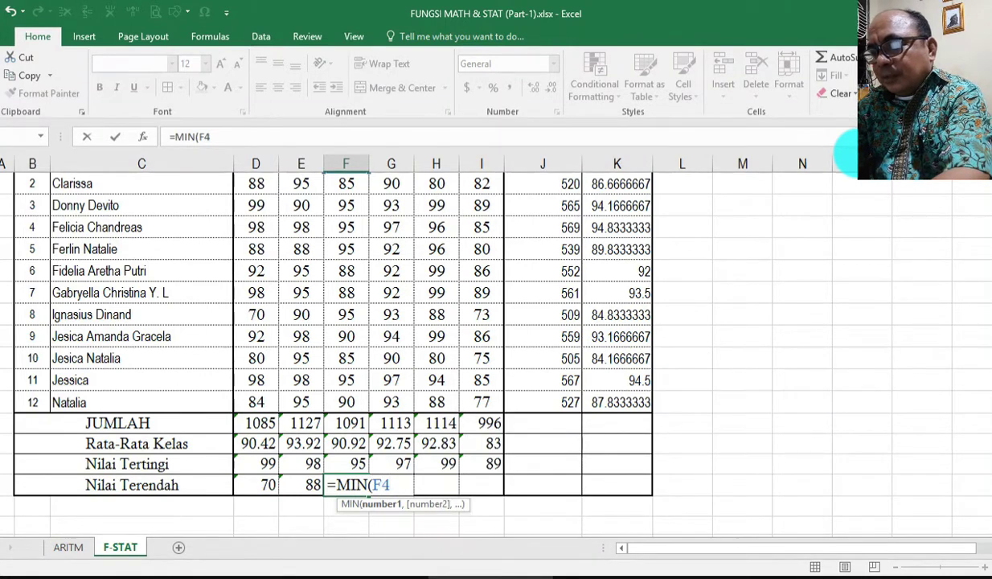
text(:)
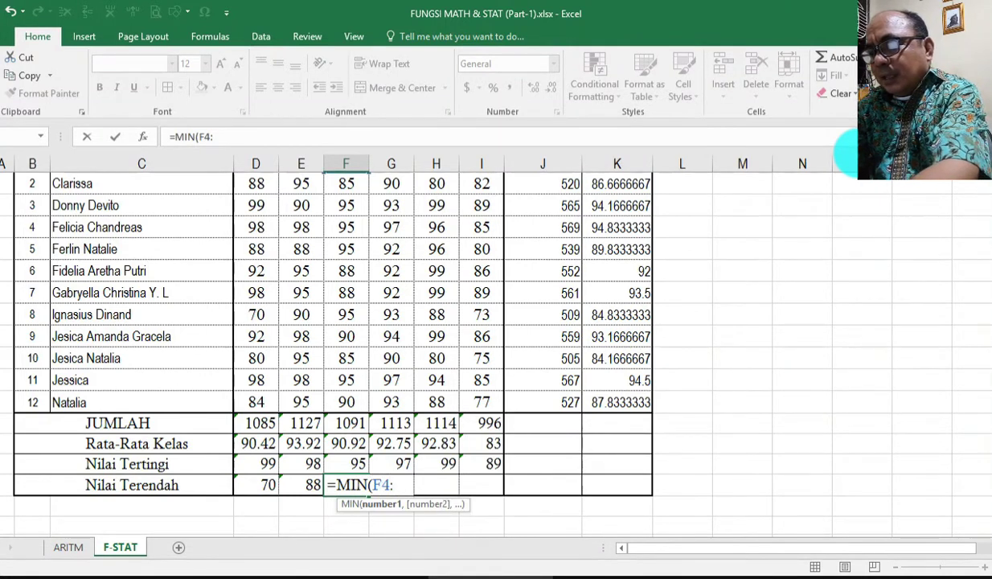
text(F15)
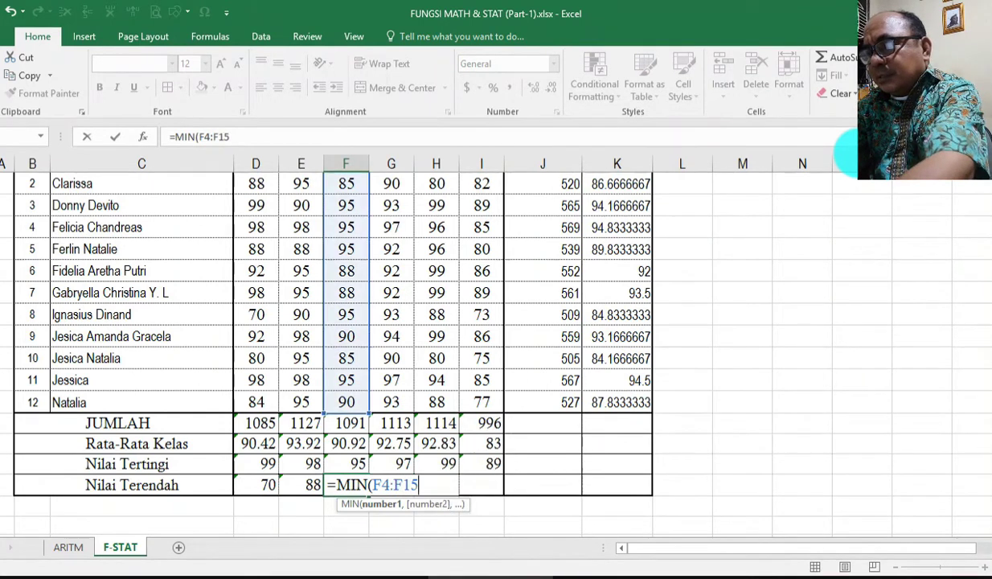
key(Return)
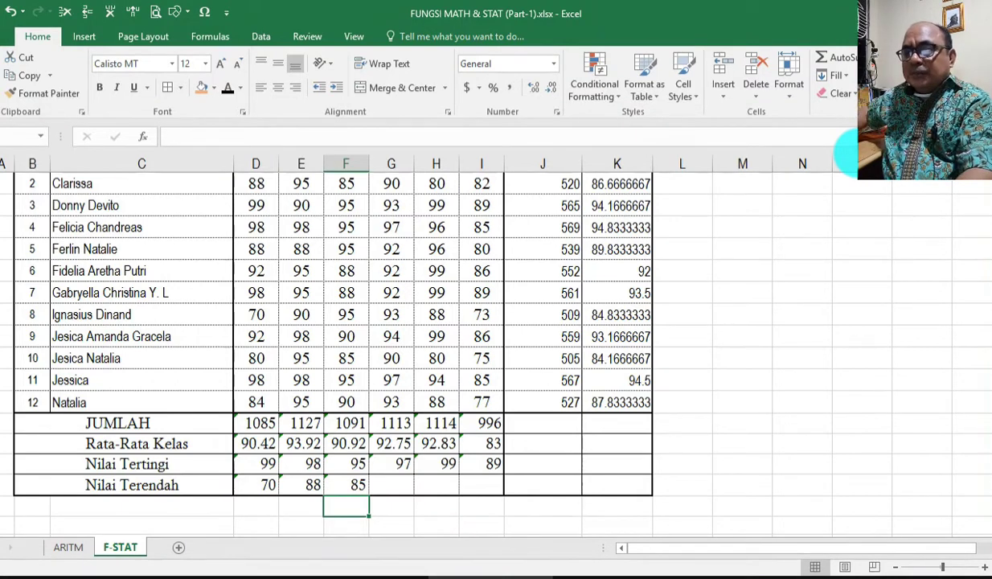
Review the first test's JUMLAH, Rata-Rata Kelas, Nilai Tertingi and Nilai Terendah formulas against the scores above them
scroll(319, 428, up, 1)
scroll(318, 428, down, 1)
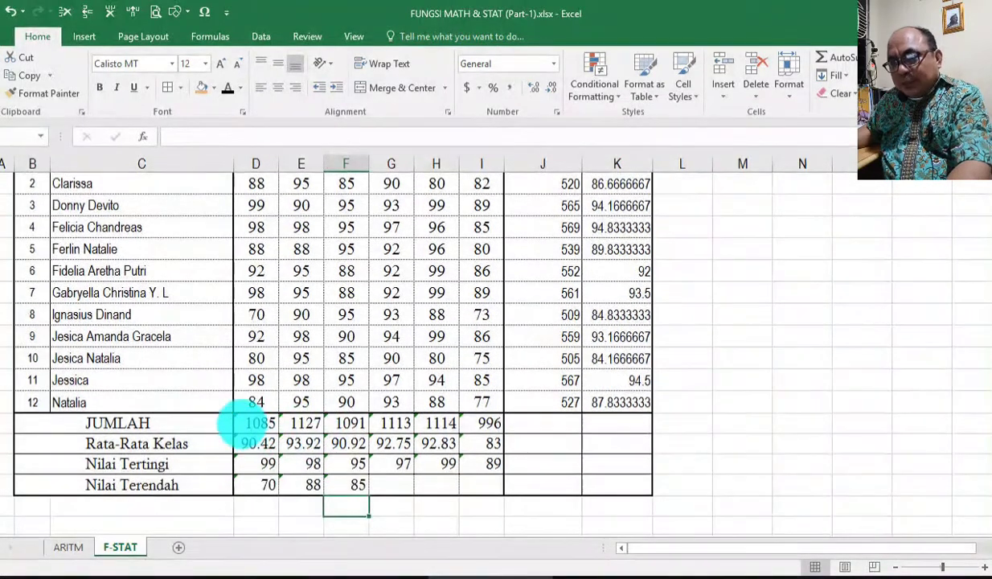
click(259, 423)
drag(260, 421, 324, 423)
click(251, 424)
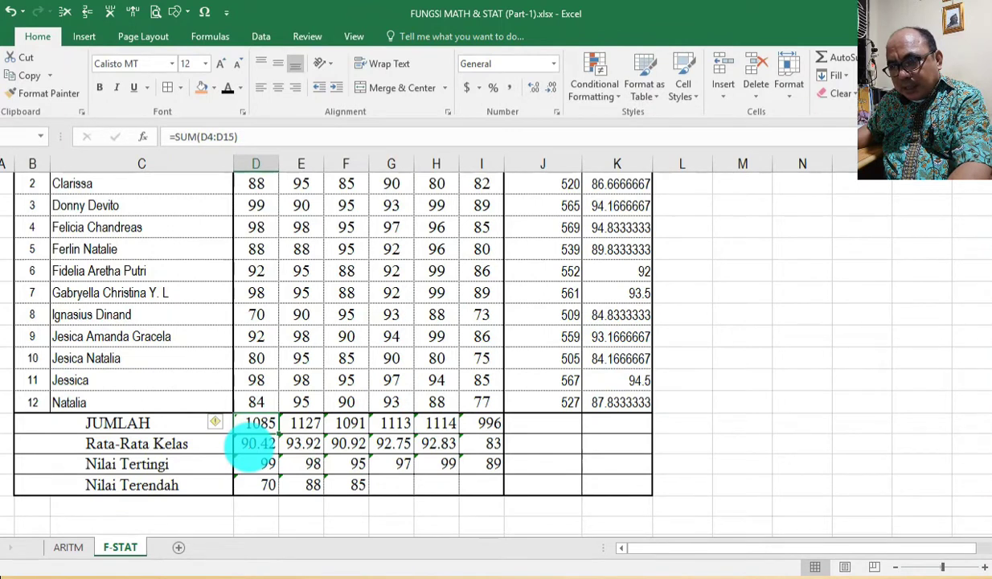
click(254, 443)
click(255, 464)
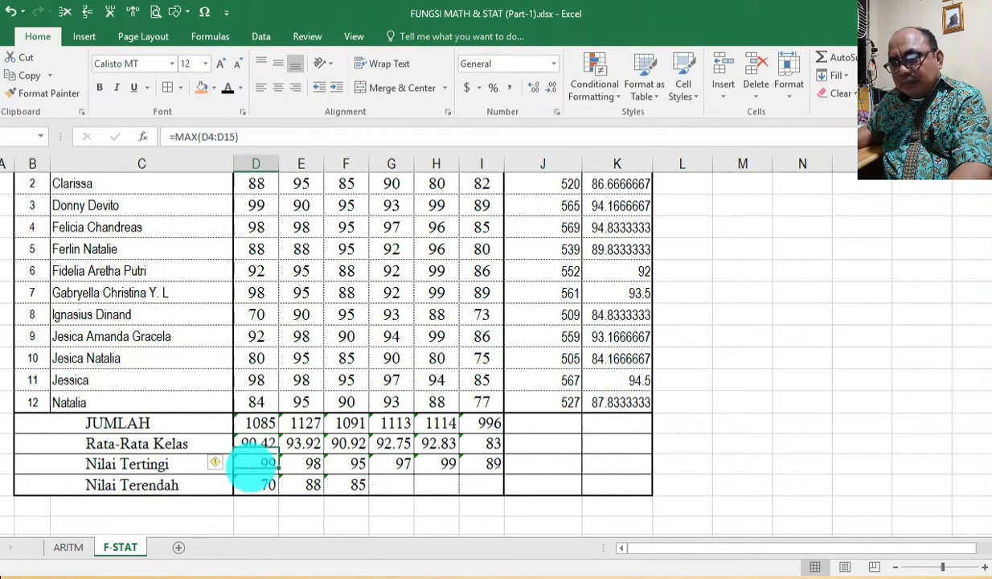
click(252, 483)
drag(258, 422, 252, 483)
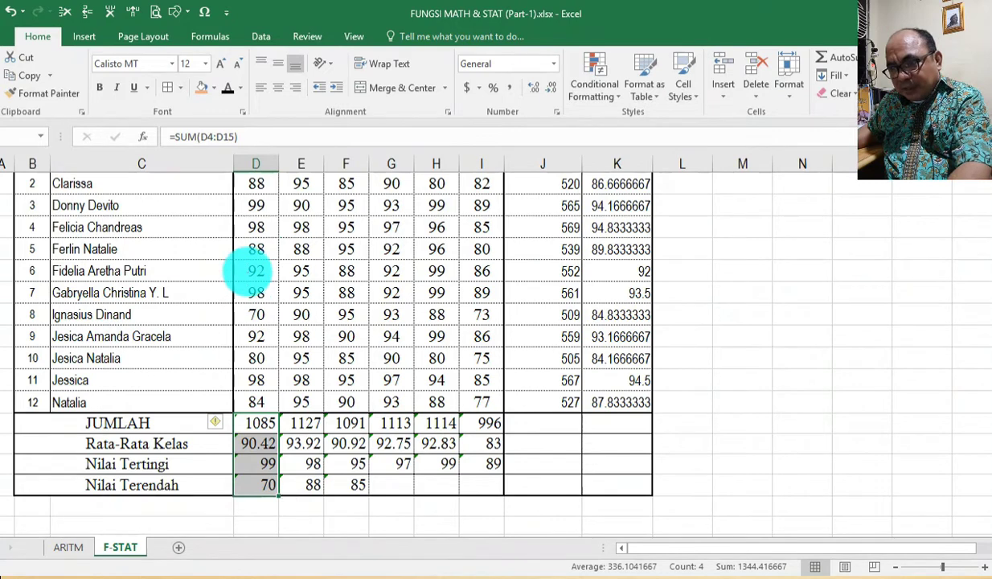
scroll(251, 274, up, 1)
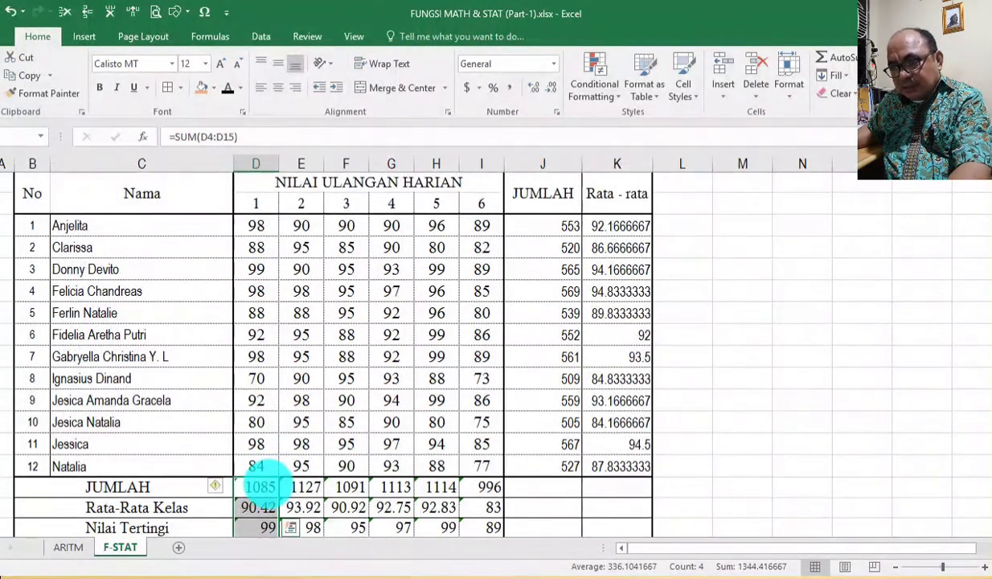
scroll(260, 483, down, 1)
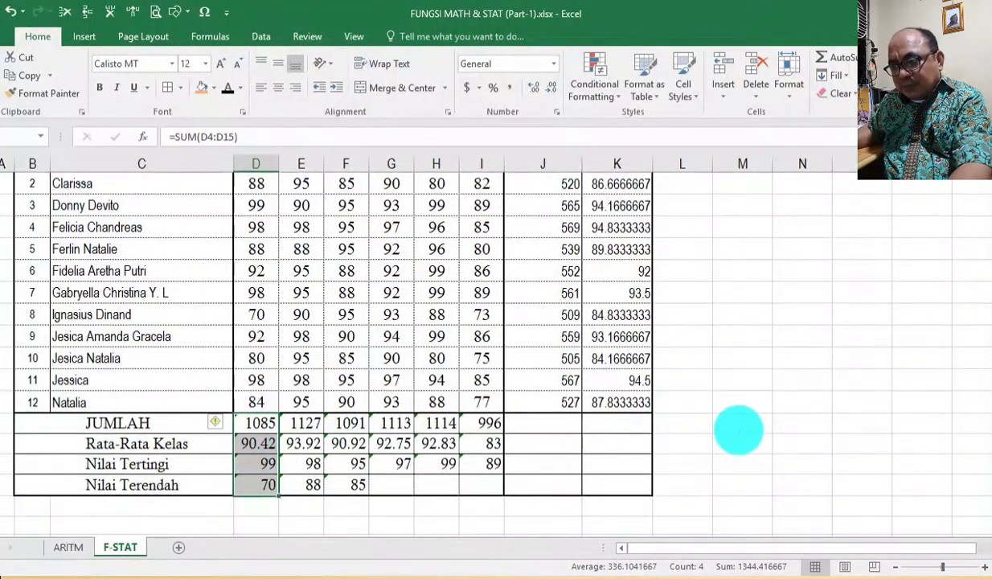
Total the first test's scores in cell M16, outside the table on the JUMLAH row, with =SUM(D4:D15)
click(735, 423)
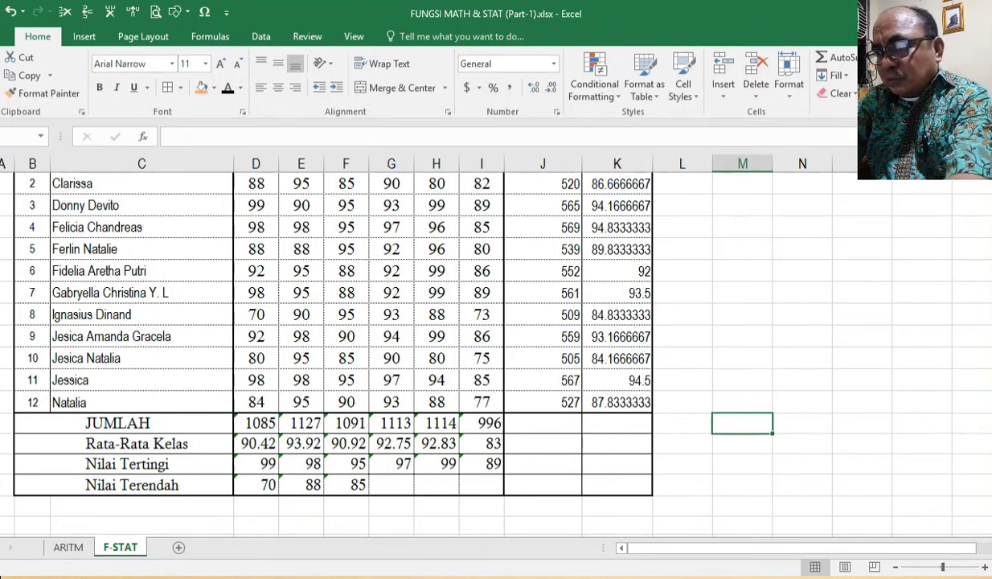
text(=SUM)
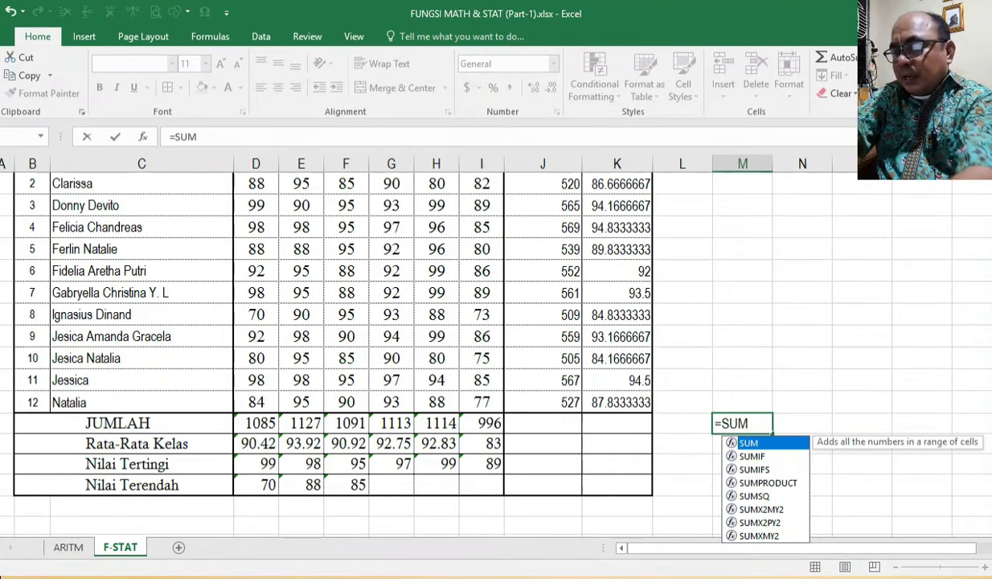
text(()
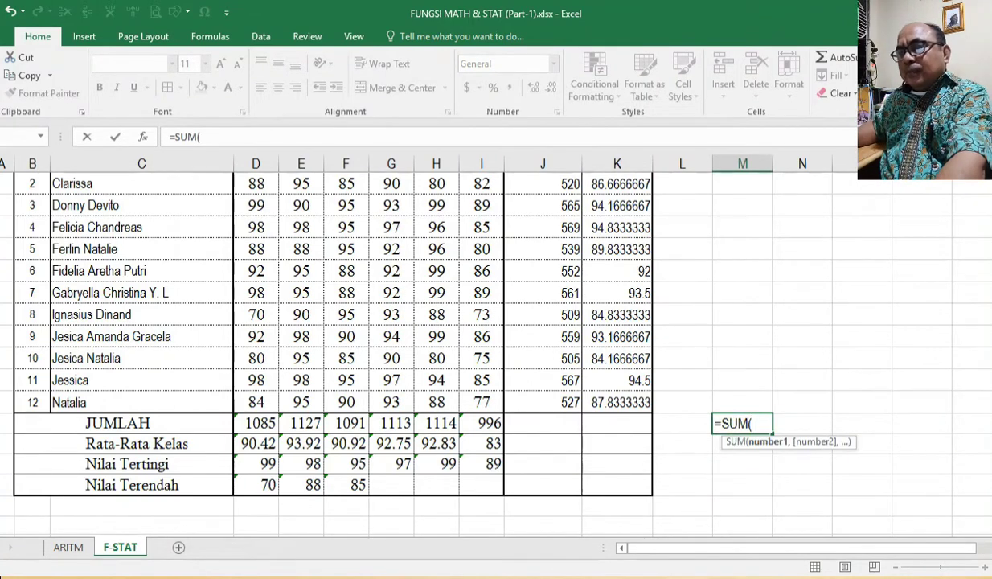
scroll(520, 206, up, 1)
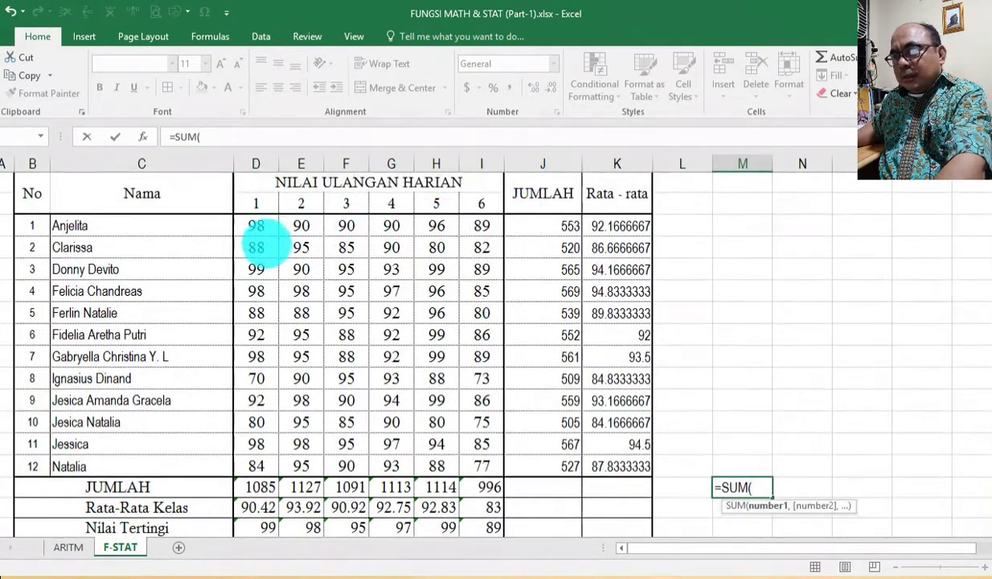
click(256, 225)
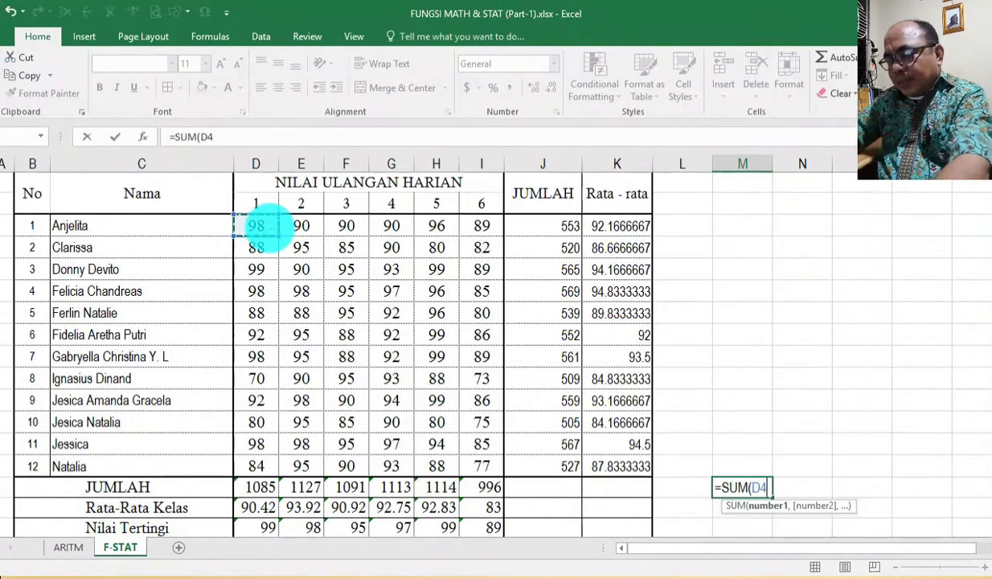
key(F8)
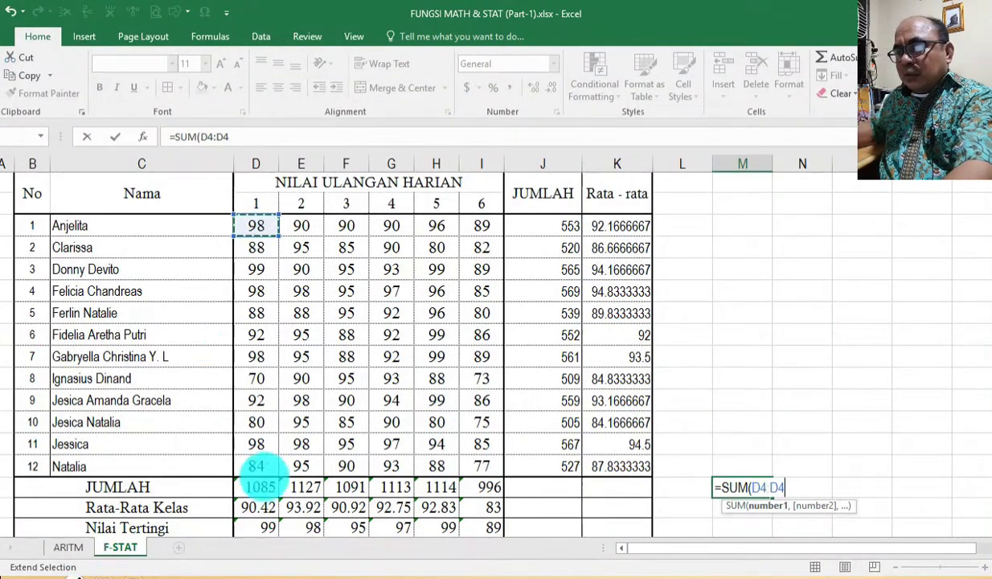
click(256, 465)
text())
key(Return)
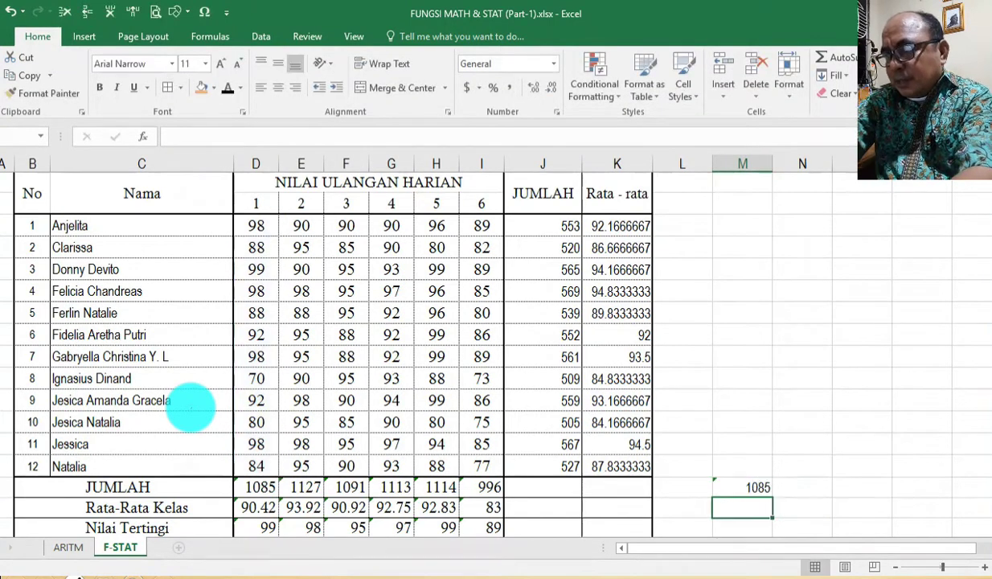
click(748, 487)
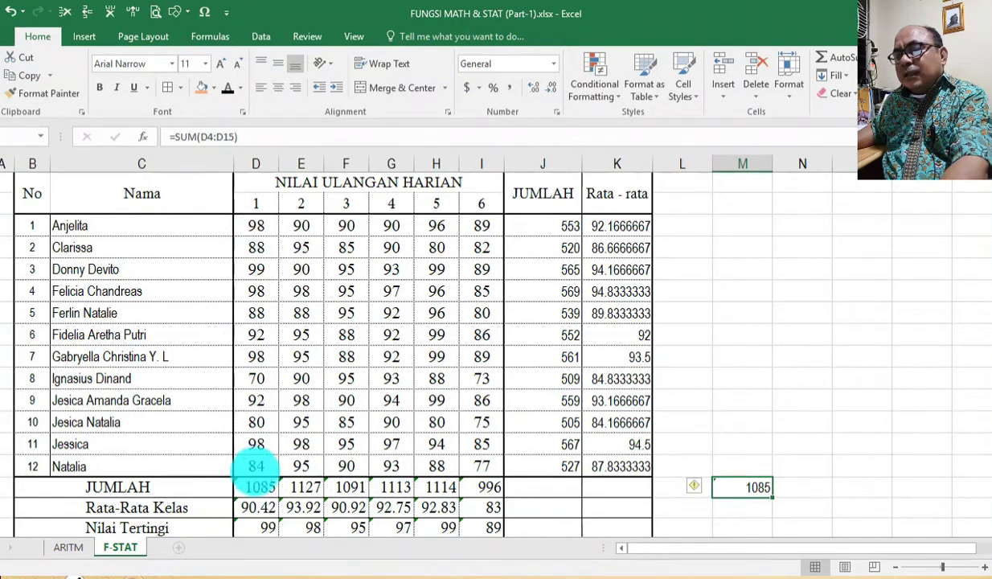
scroll(261, 492, down, 2)
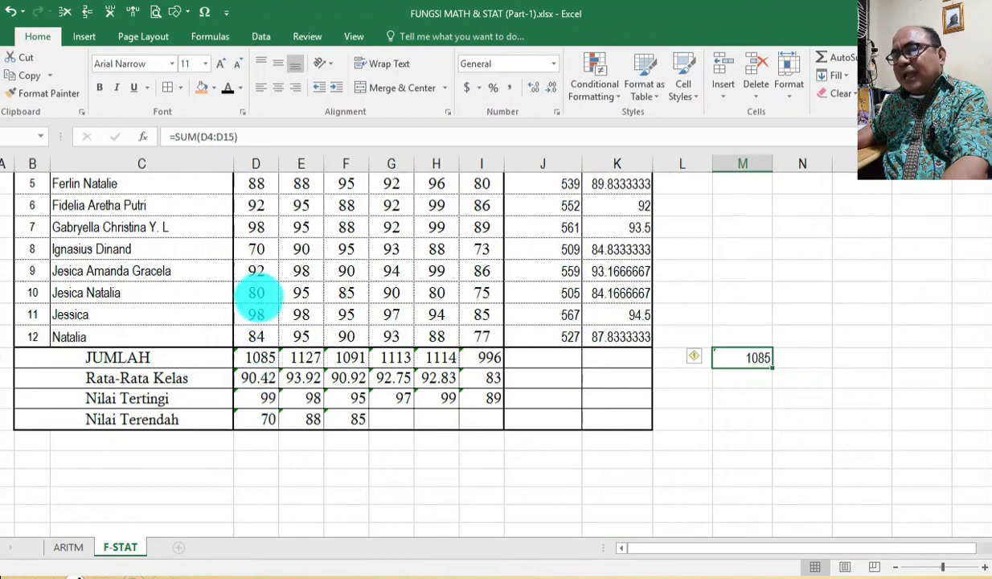
scroll(257, 358, up, 1)
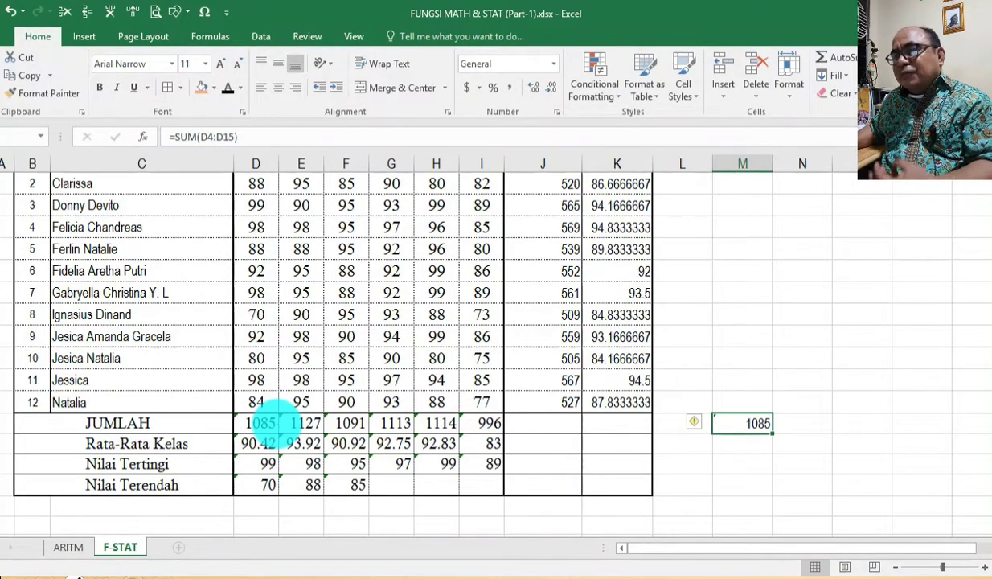
scroll(288, 421, up, 1)
scroll(288, 420, down, 1)
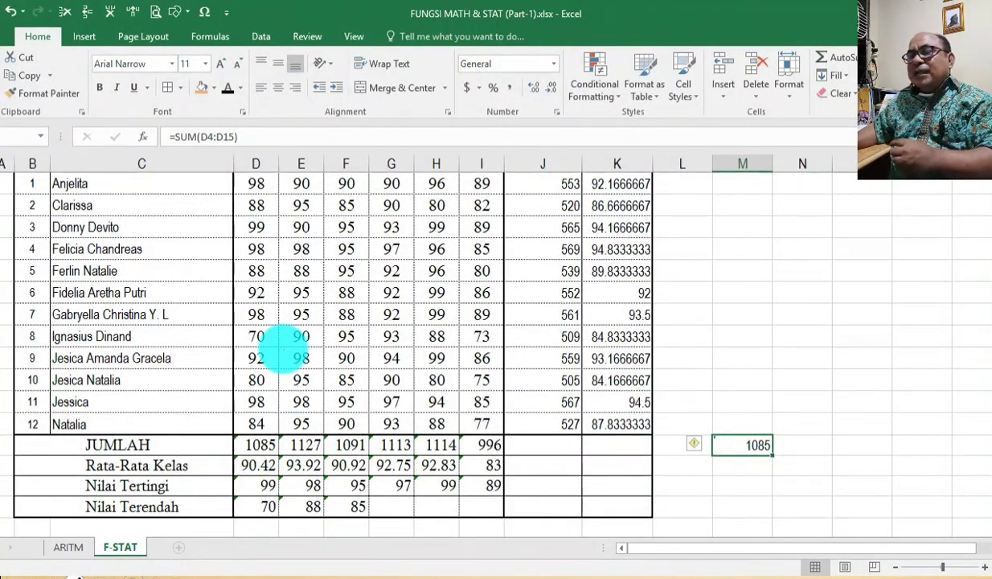
scroll(291, 325, up, 1)
scroll(283, 360, down, 1)
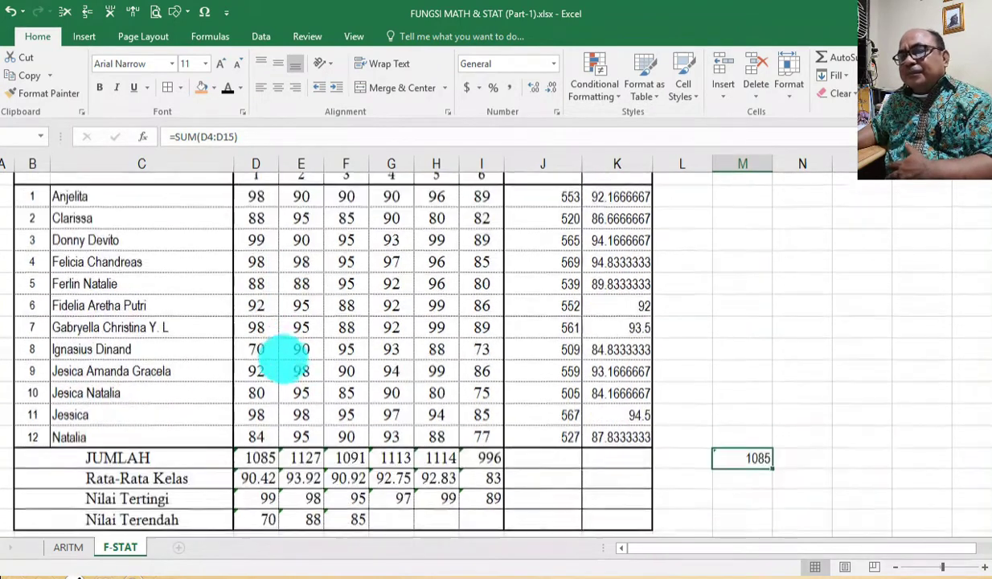
scroll(285, 360, down, 1)
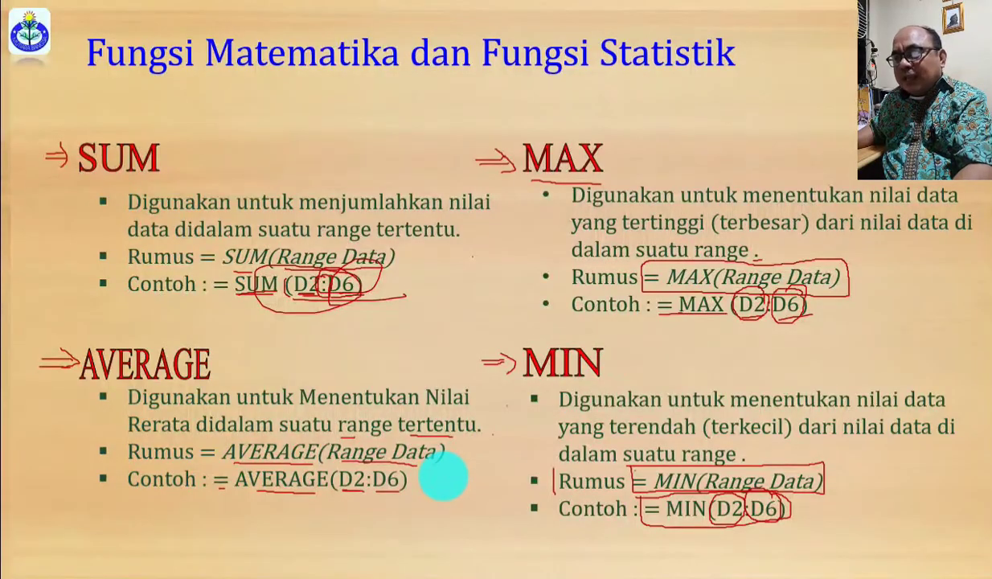
key(Right)
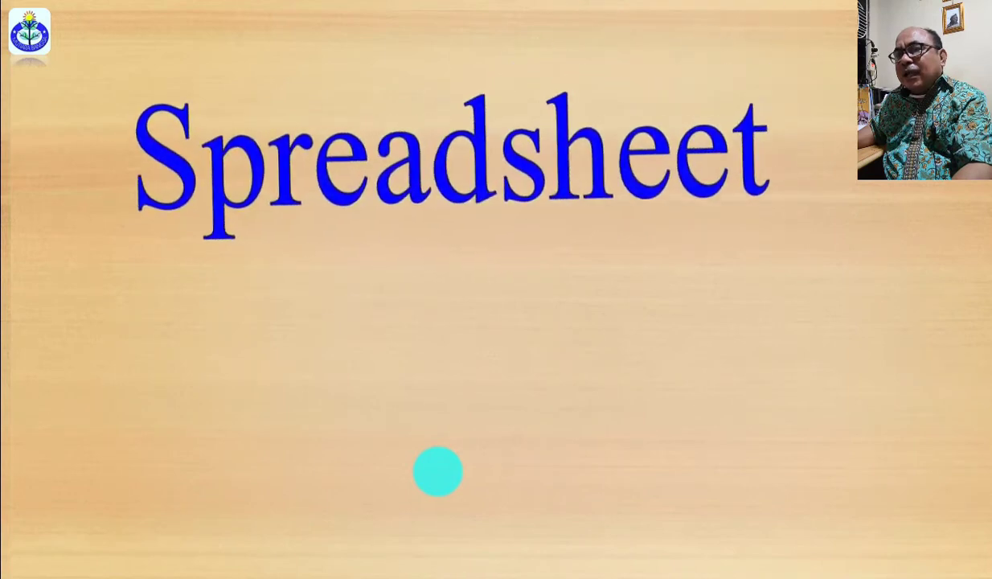